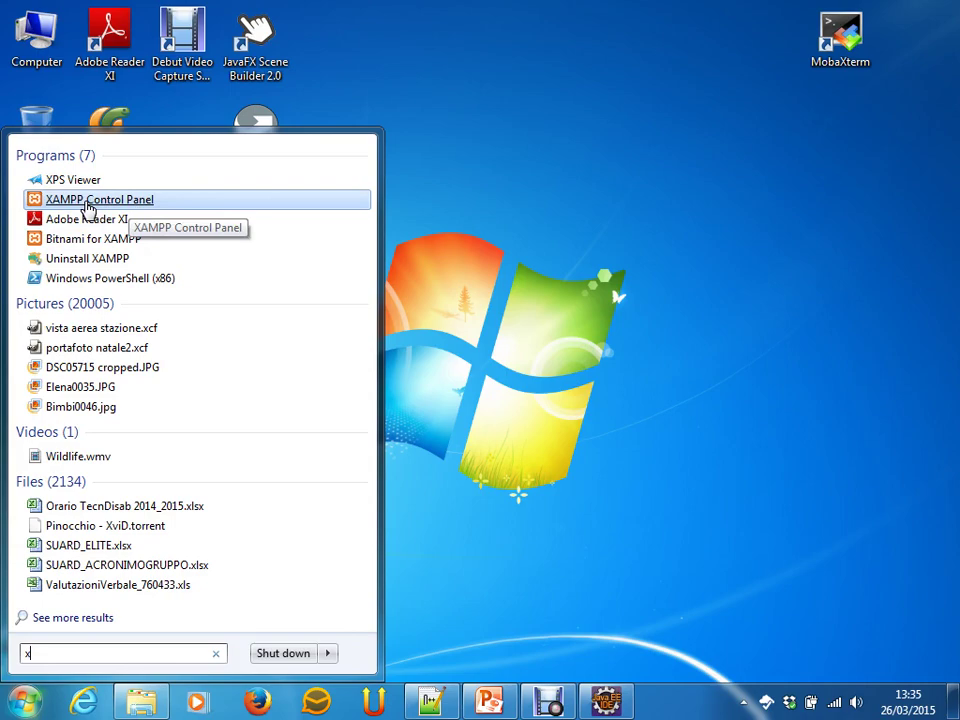
- Open the XAMPP Control Panel, start the MySQL module and minimize the panel
left_click(87, 207)
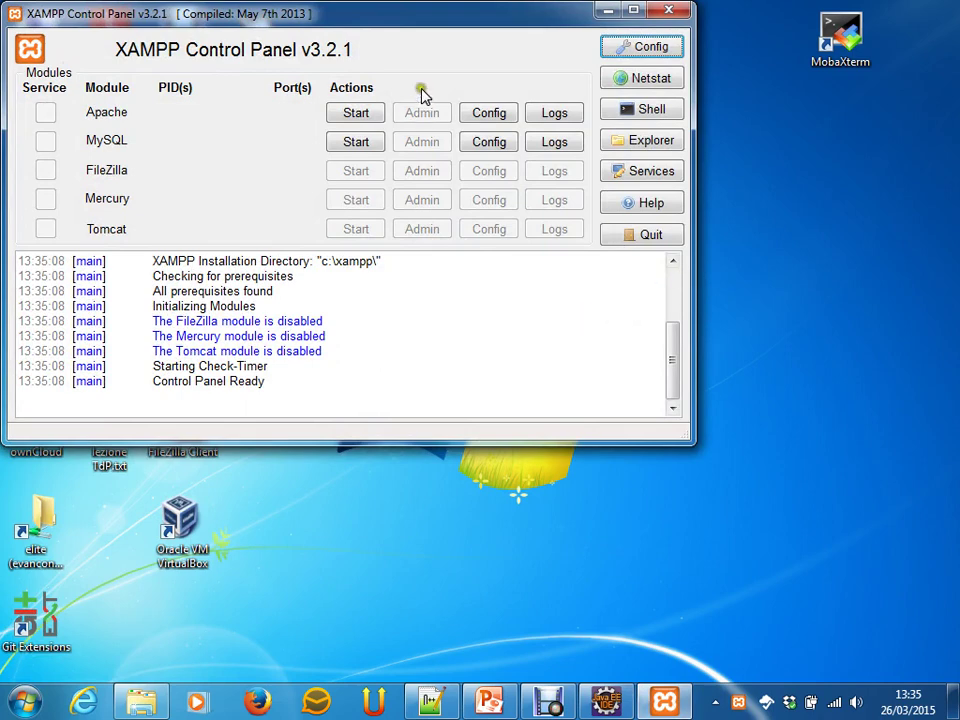
left_click_drag(429, 13, 482, 41)
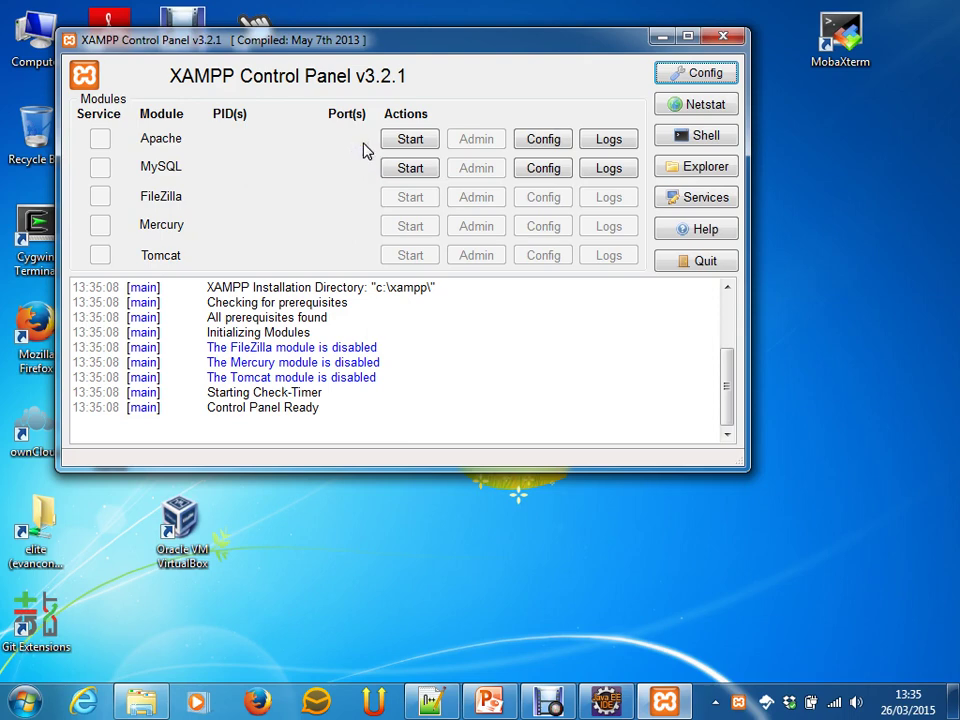
left_click(426, 172)
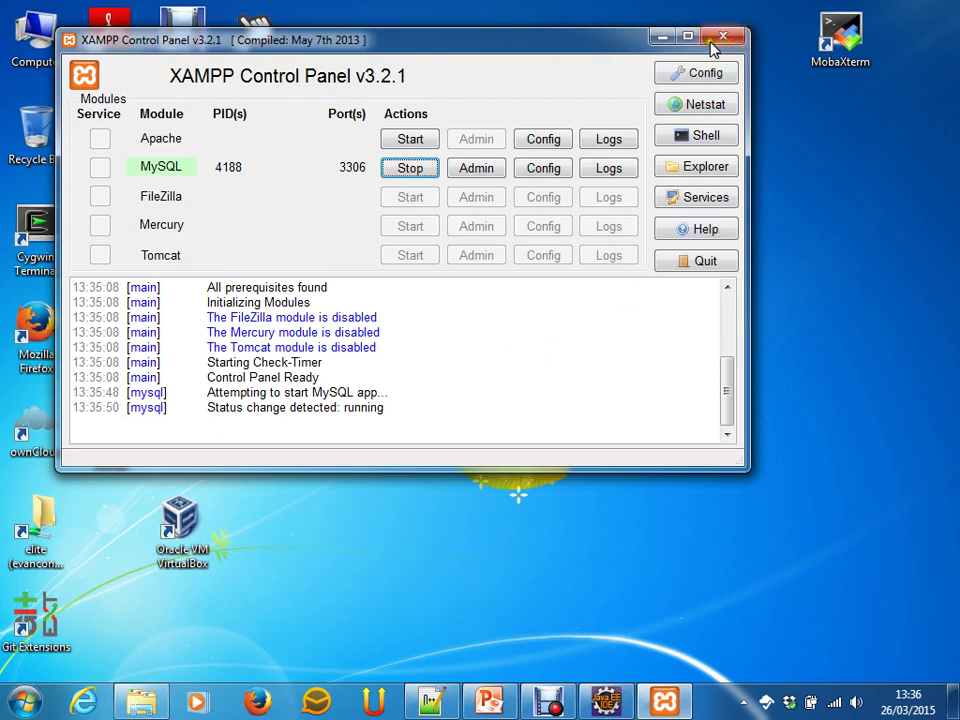
left_click(664, 37)
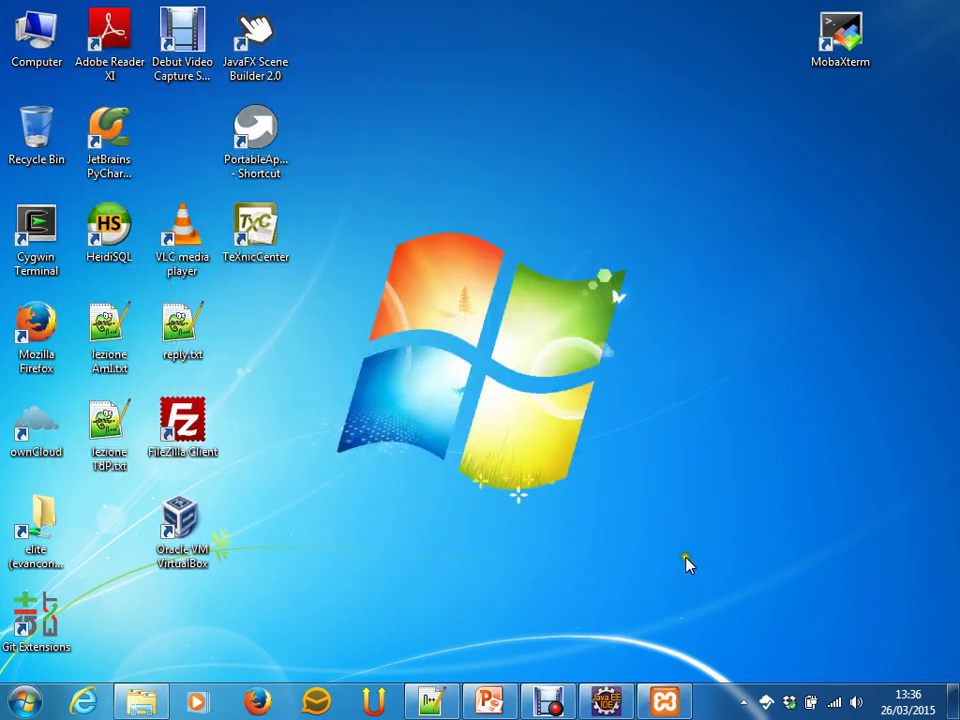
left_click(656, 703)
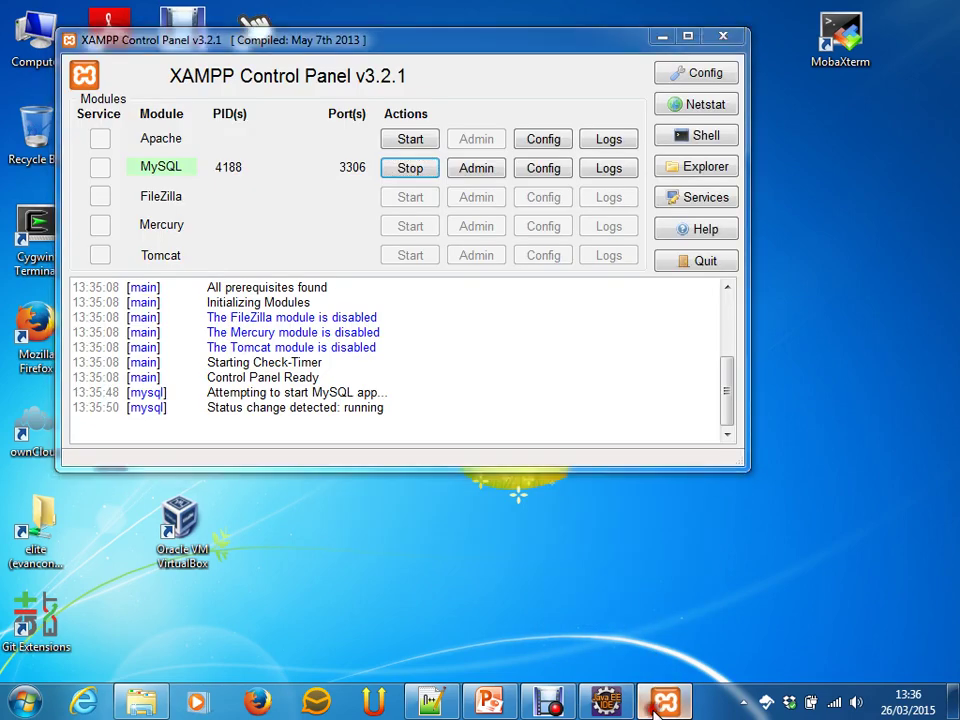
left_click(658, 706)
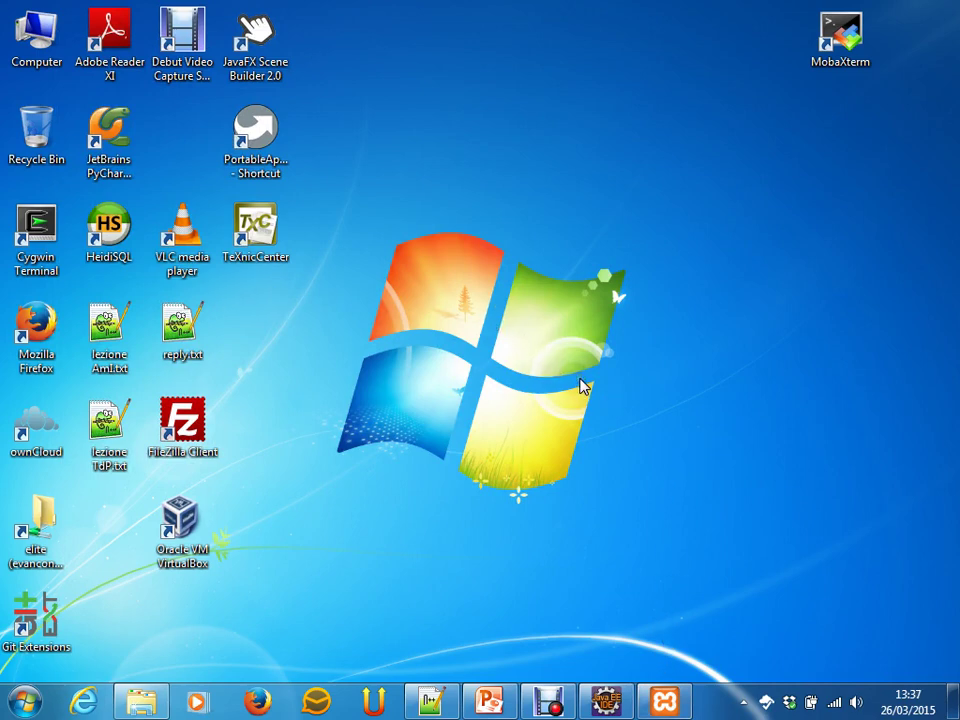
mouse_move(665, 702)
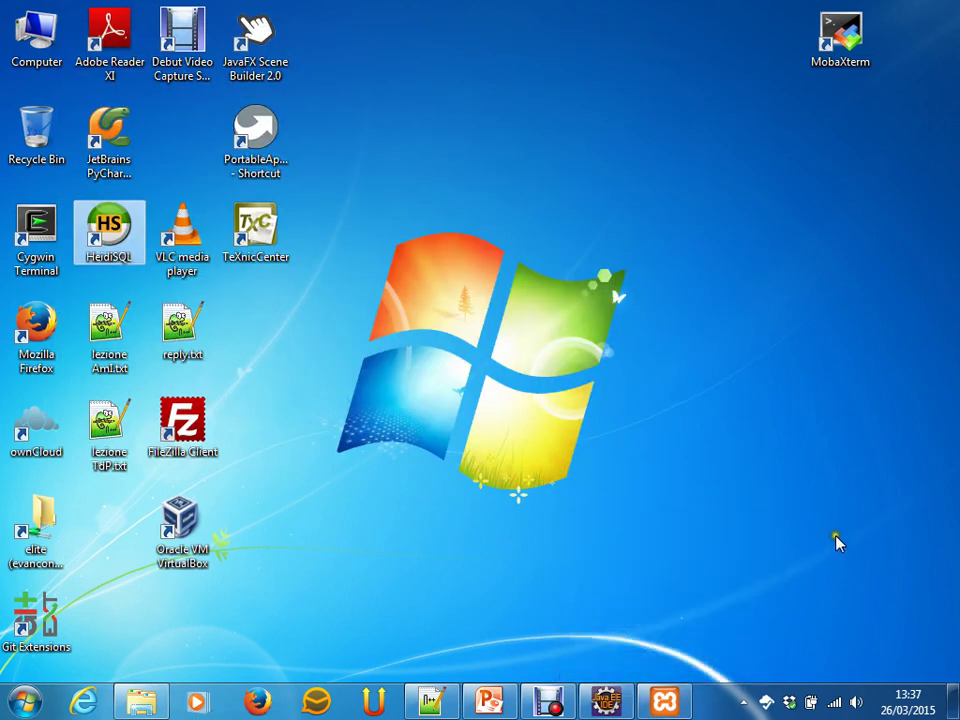
left_click(664, 701)
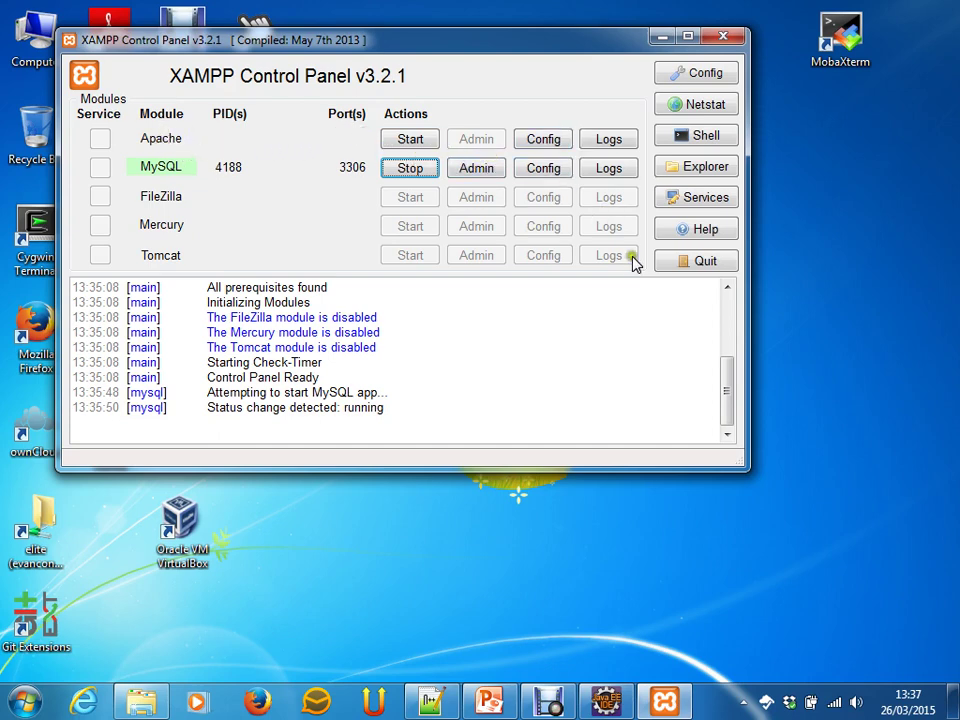
left_click(665, 40)
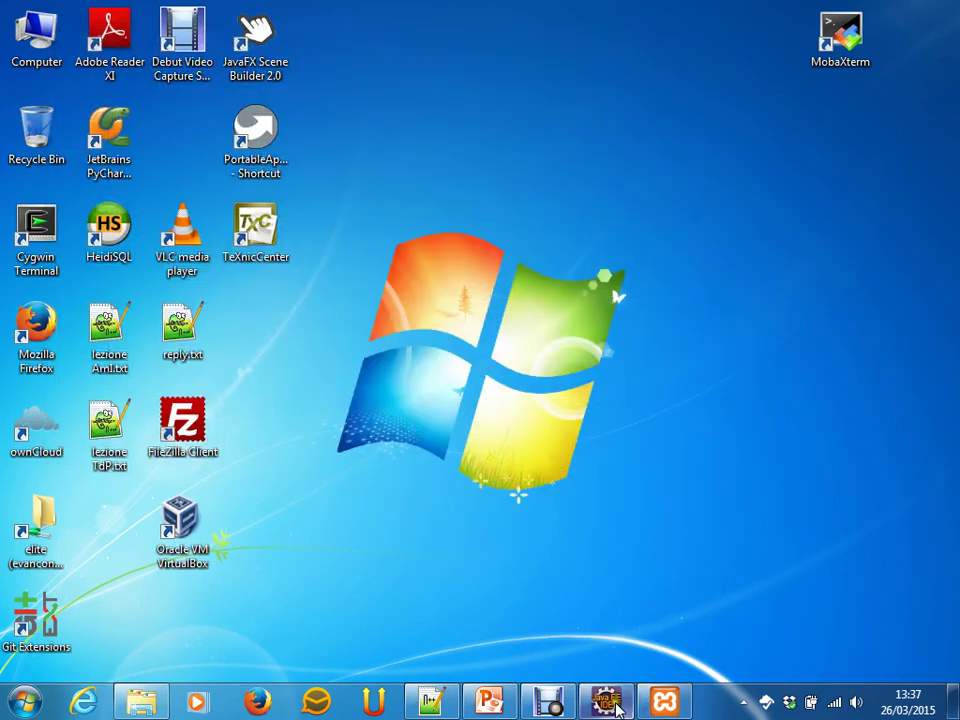
left_click(612, 704)
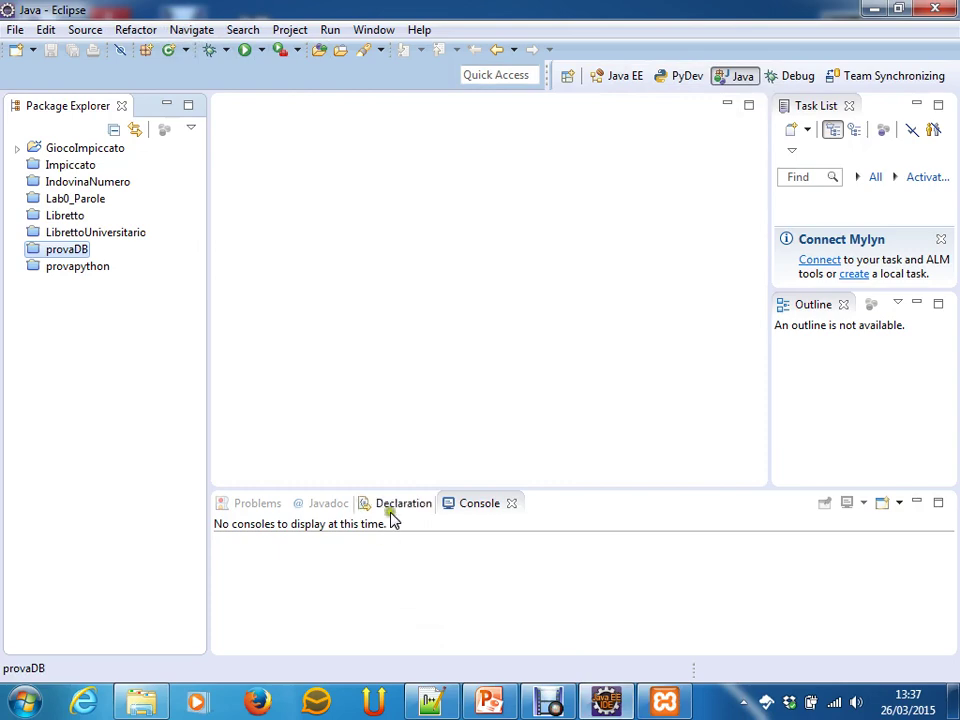
left_click(871, 12)
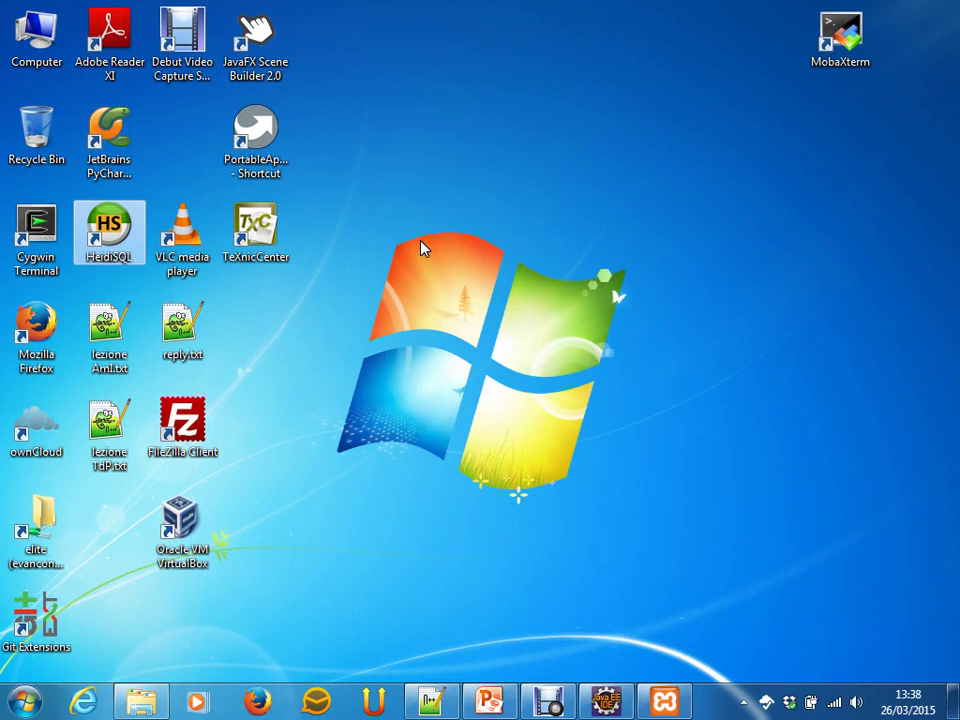
- Launch HeidiSQL and choose MySQL (TCP/IP) as the connection type for the Unnamed session
left_click(140, 243)
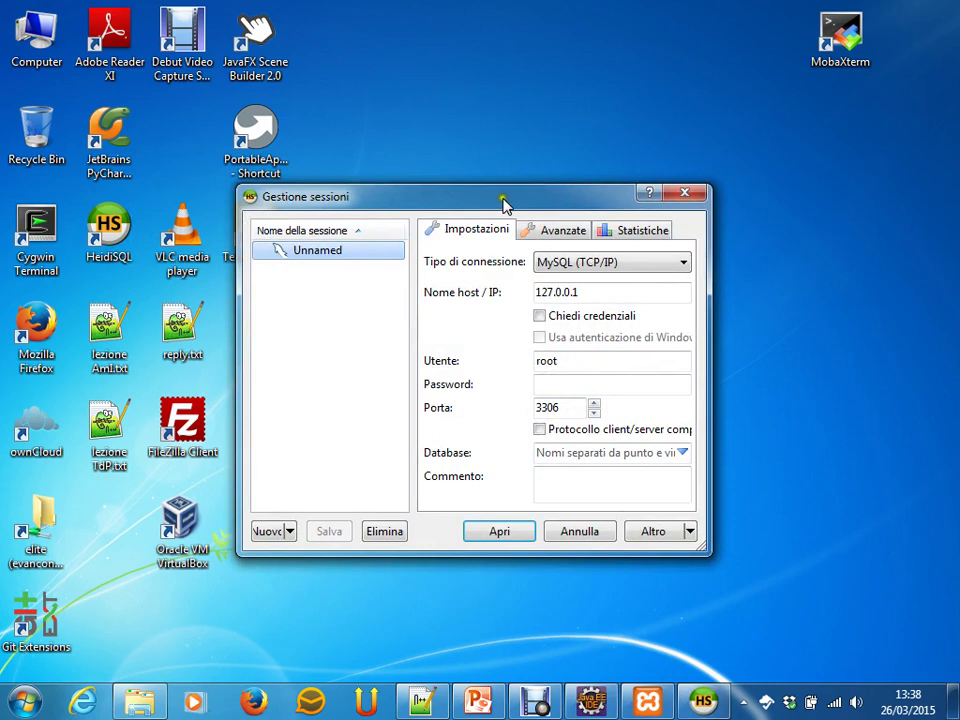
left_click_drag(506, 199, 492, 113)
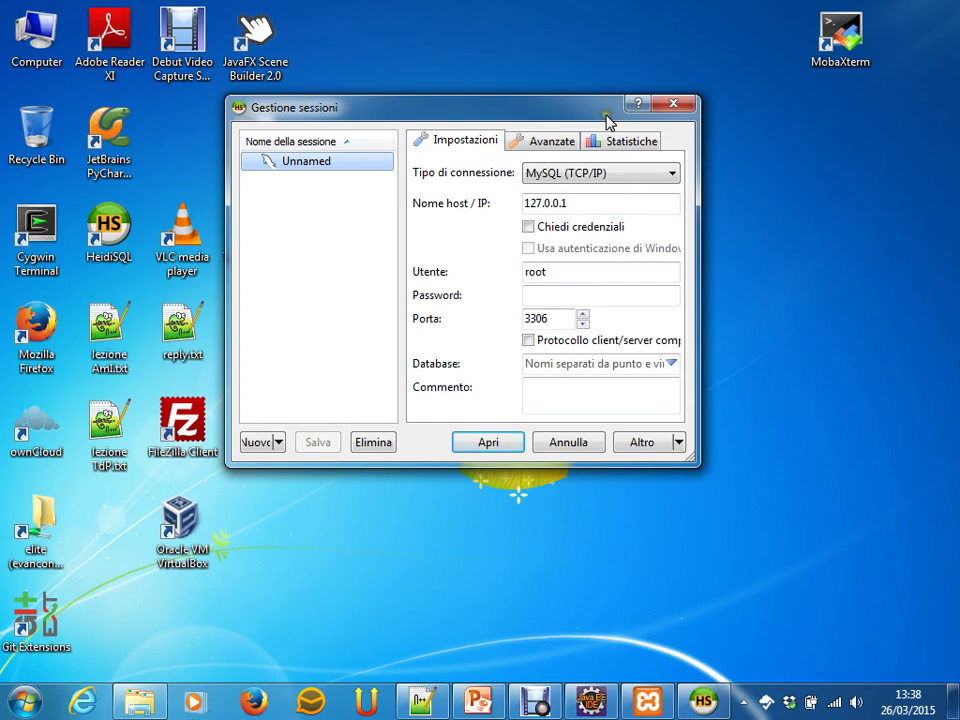
left_click_drag(606, 112, 566, 110)
left_click(614, 172)
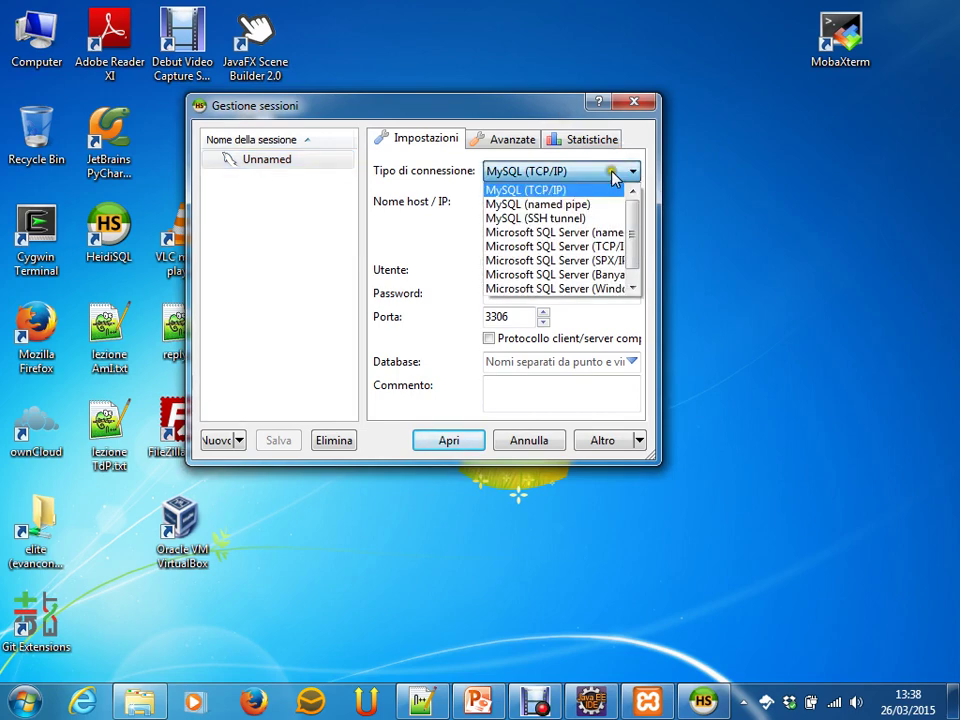
left_click(520, 189)
- Open the session to host 127.0.0.1 on port 3306 as user root, leaving the password empty
left_click(535, 200)
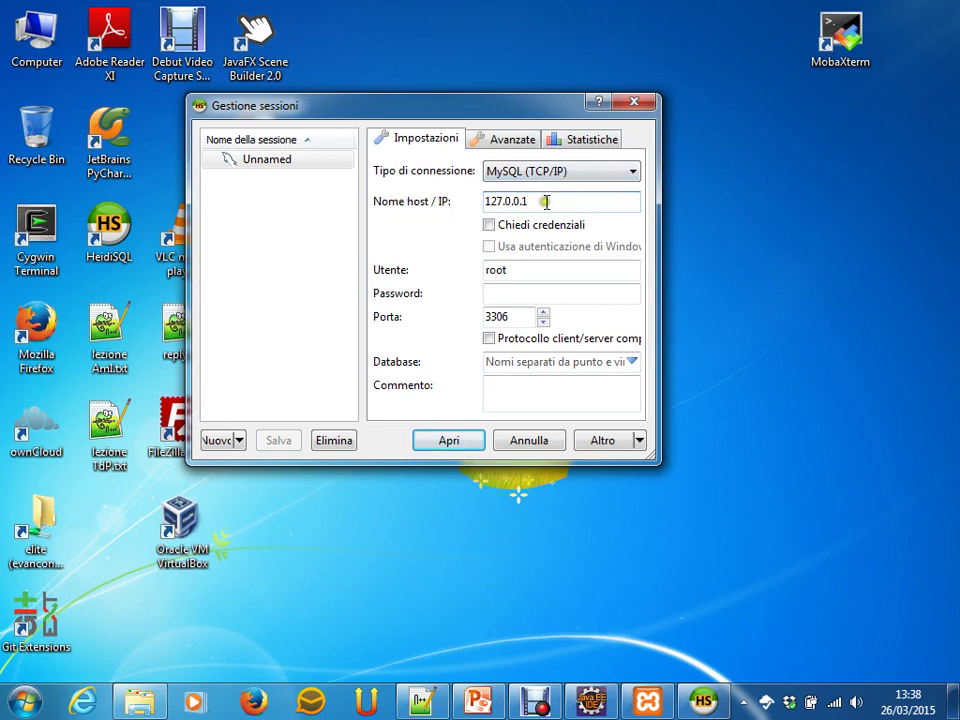
mouse_move(550, 201)
left_mouse_down()
mouse_move(456, 201)
mouse_move(580, 201)
mouse_move(560, 202)
left_mouse_up()
left_click(535, 290)
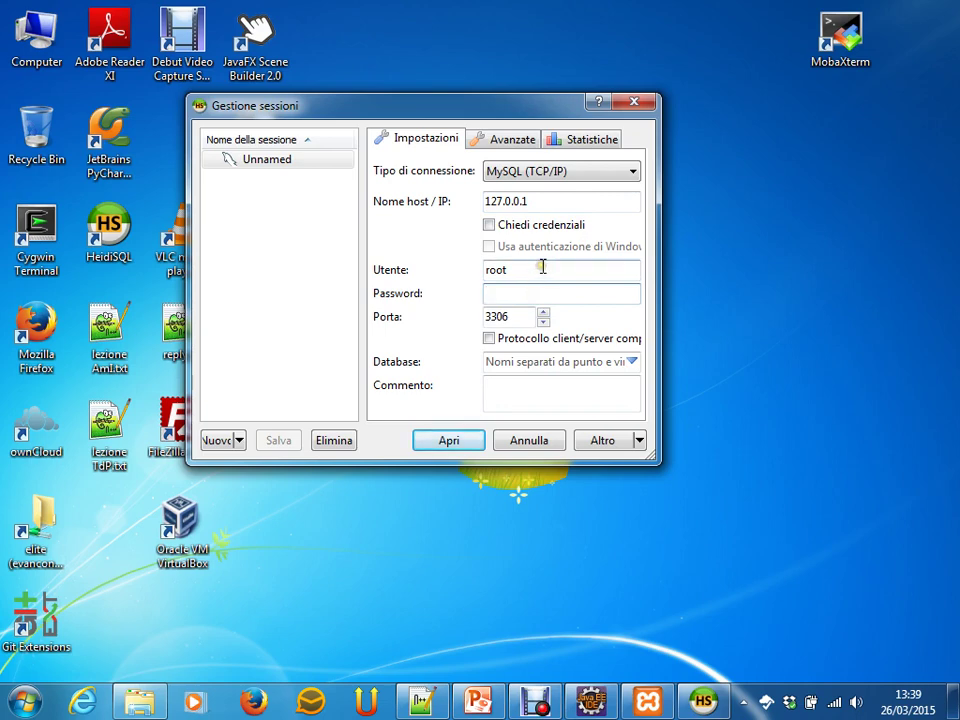
left_click(541, 268)
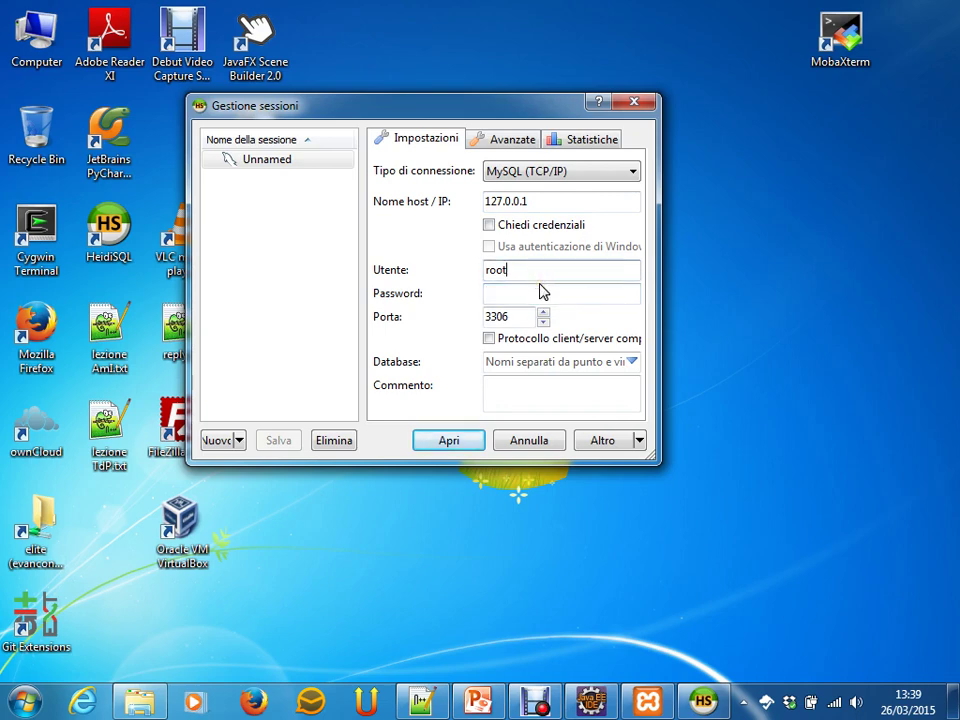
left_click(539, 290)
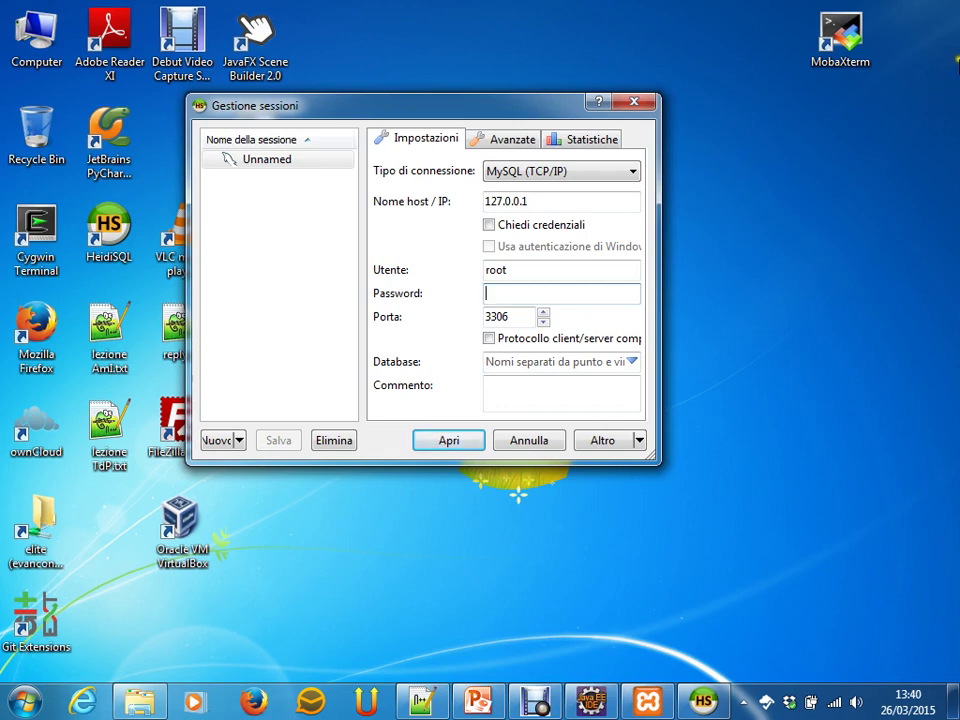
left_click(474, 444)
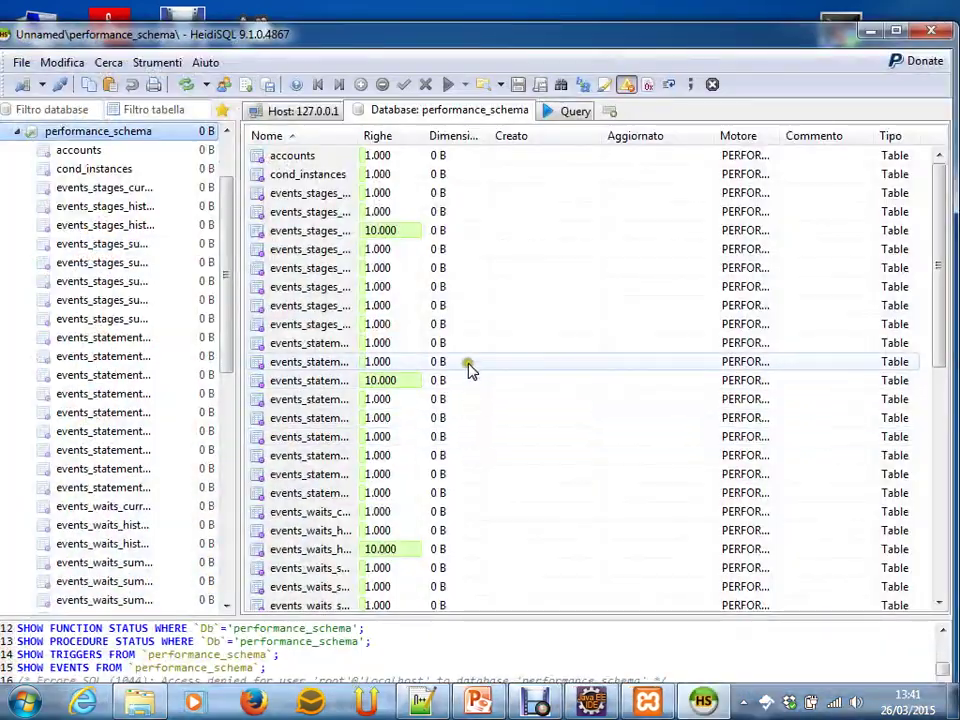
- Collapse the performance_schema tables and delete the dizionario database from the server
left_click(16, 132)
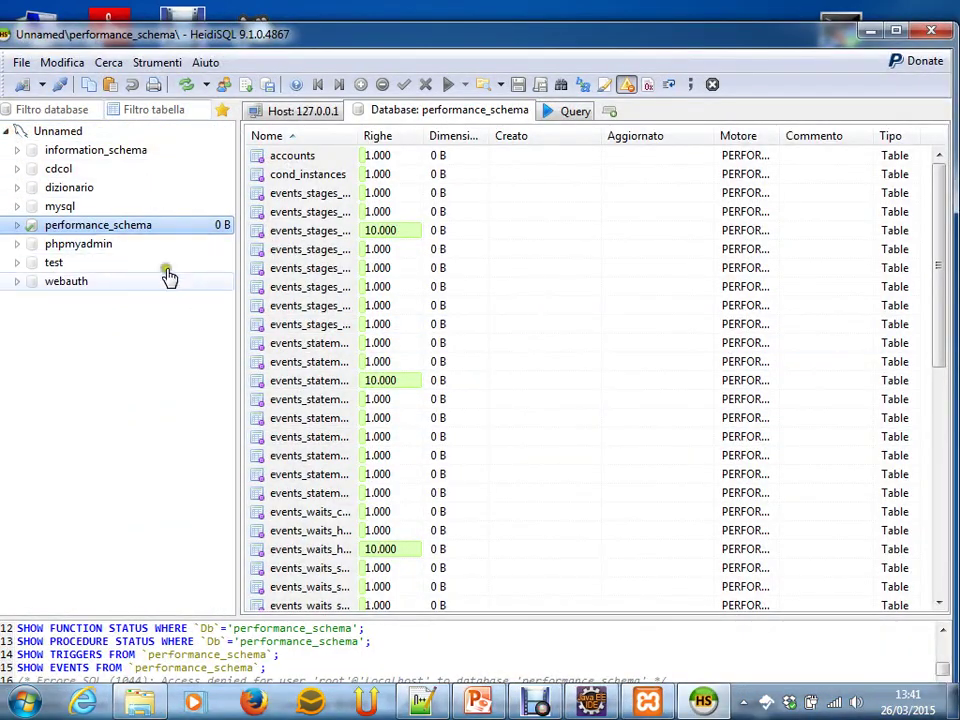
left_click(116, 188)
right_click(116, 188)
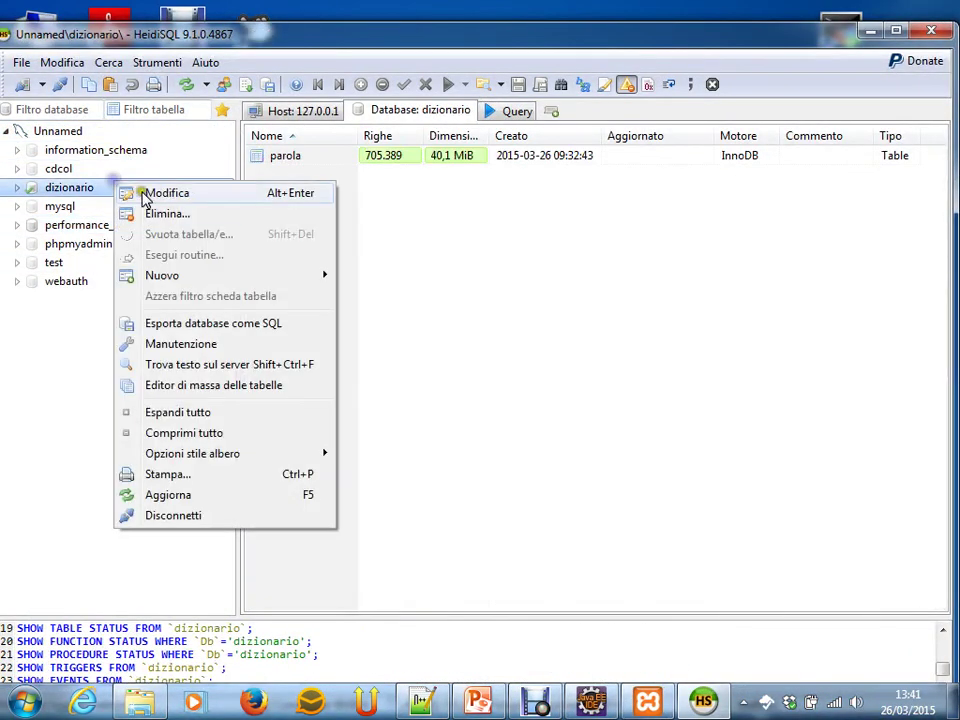
left_click(170, 214)
left_click(528, 365)
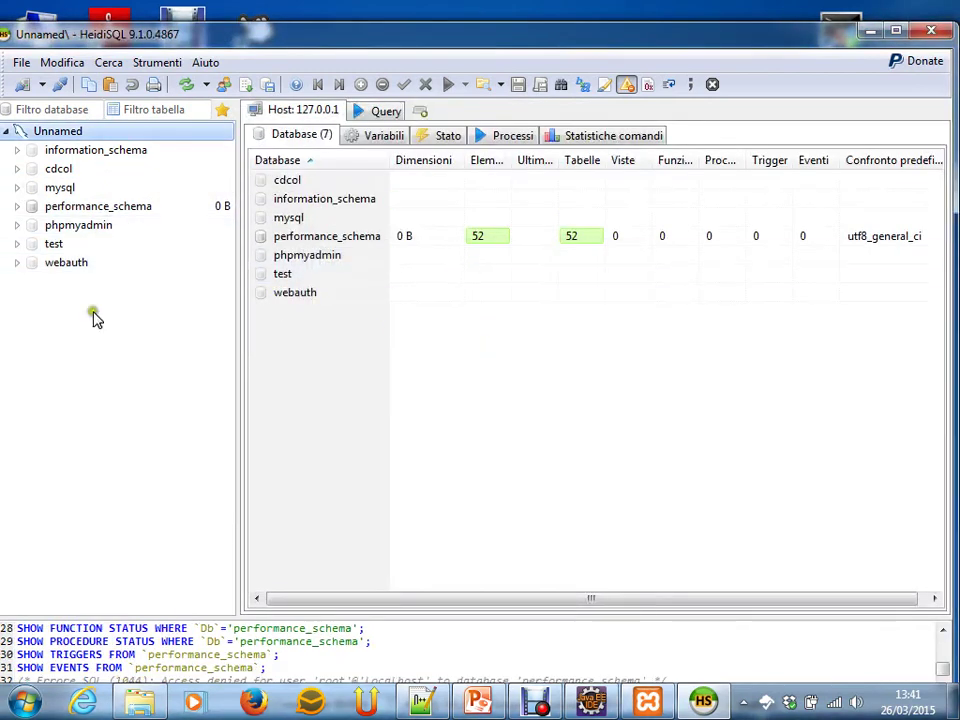
- Move the HeidiSQL window up so its full height fits on the screen
left_click(135, 368)
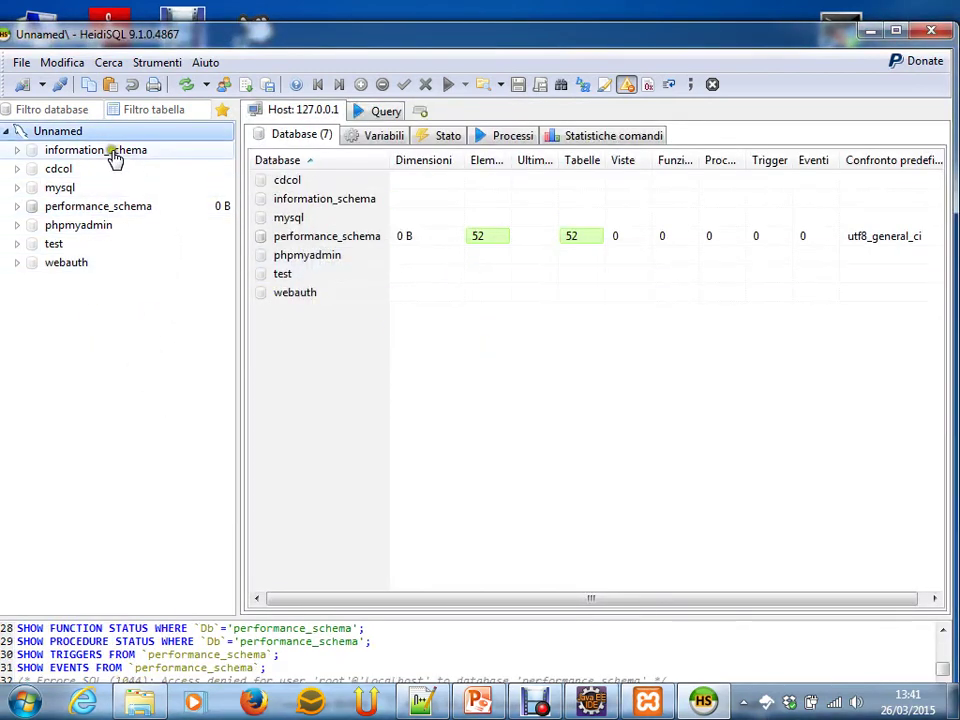
left_click(129, 343)
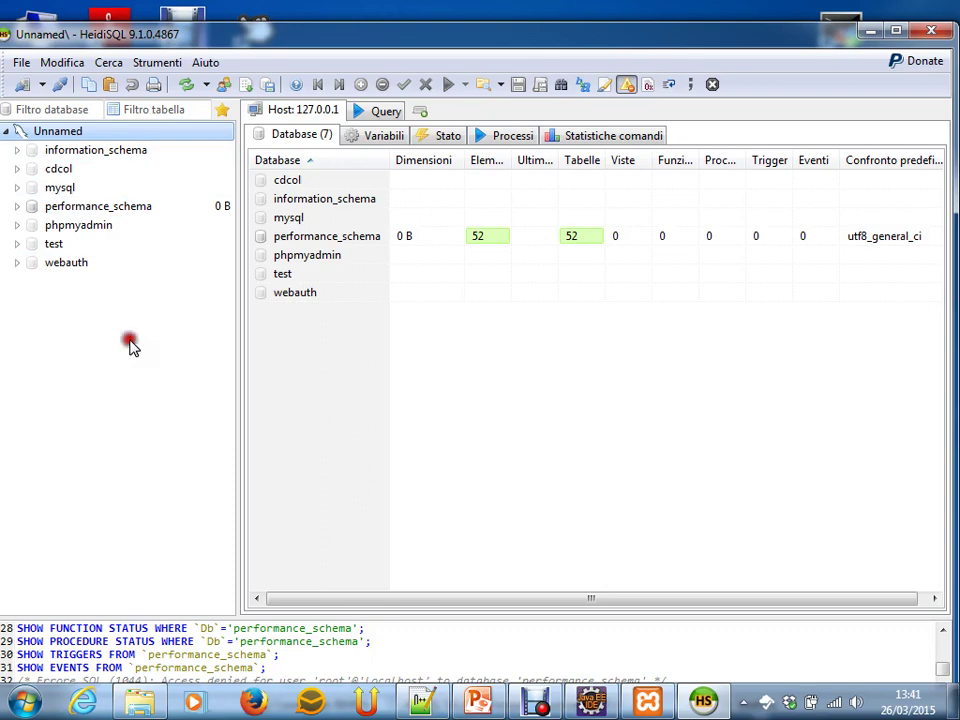
left_click_drag(298, 36, 300, 27)
double_click(304, 18)
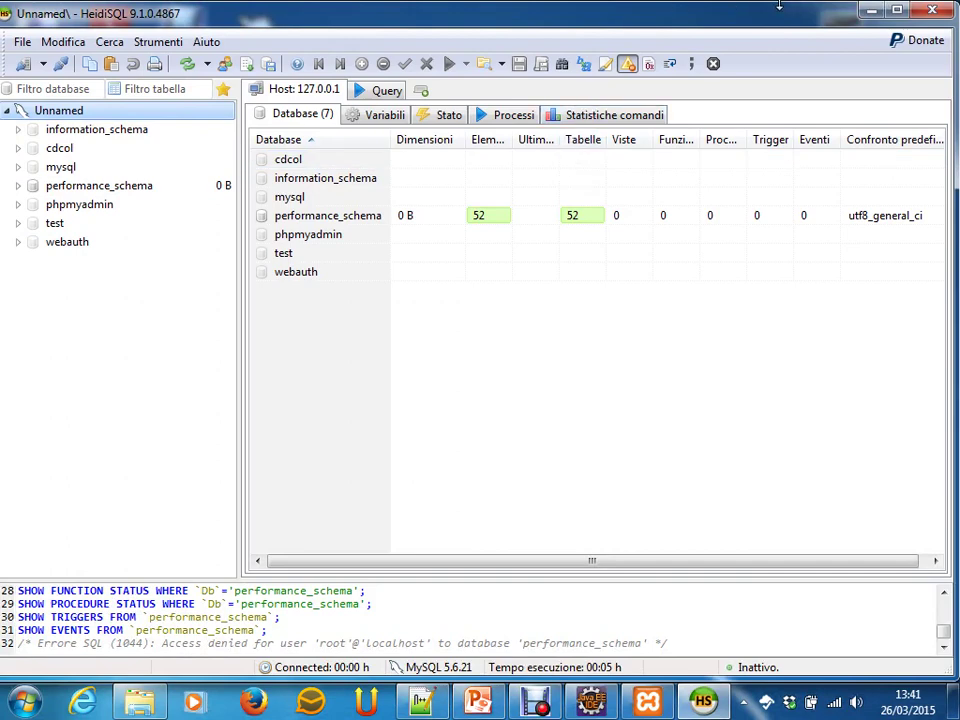
- Examine the tables in the information_schema, cdcol, mysql and performance_schema databases
left_click(52, 112)
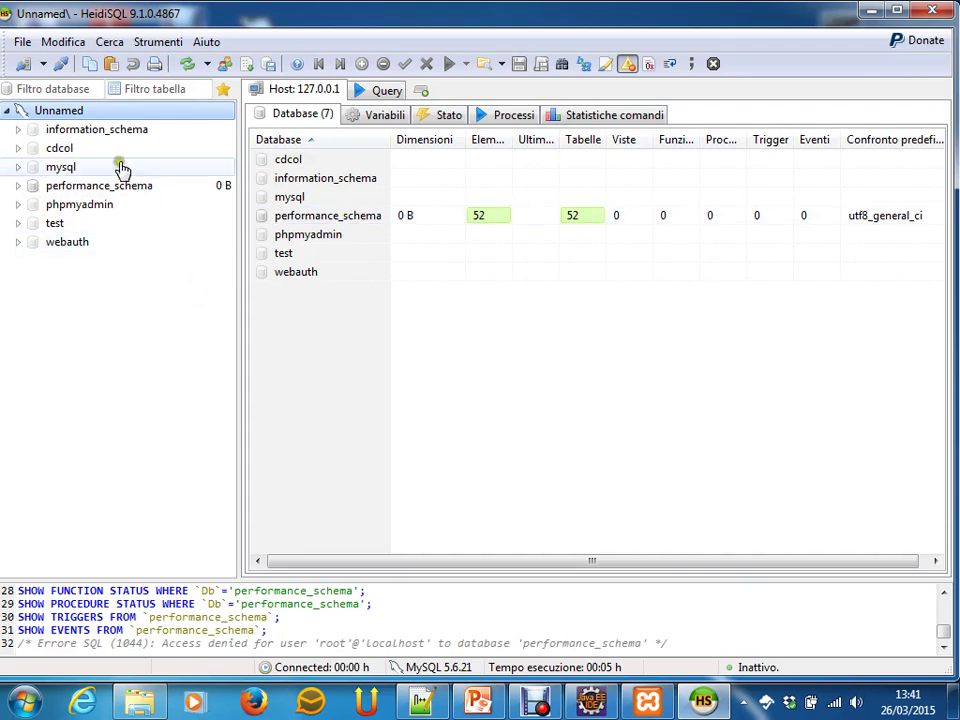
left_click(19, 130)
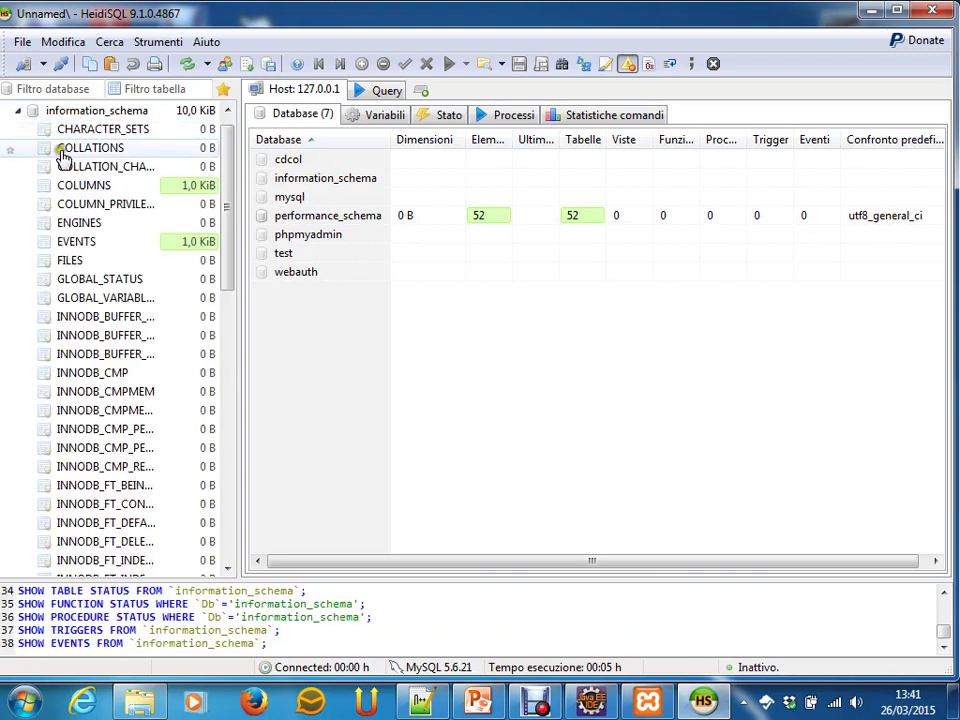
left_click(17, 110)
left_click(17, 148)
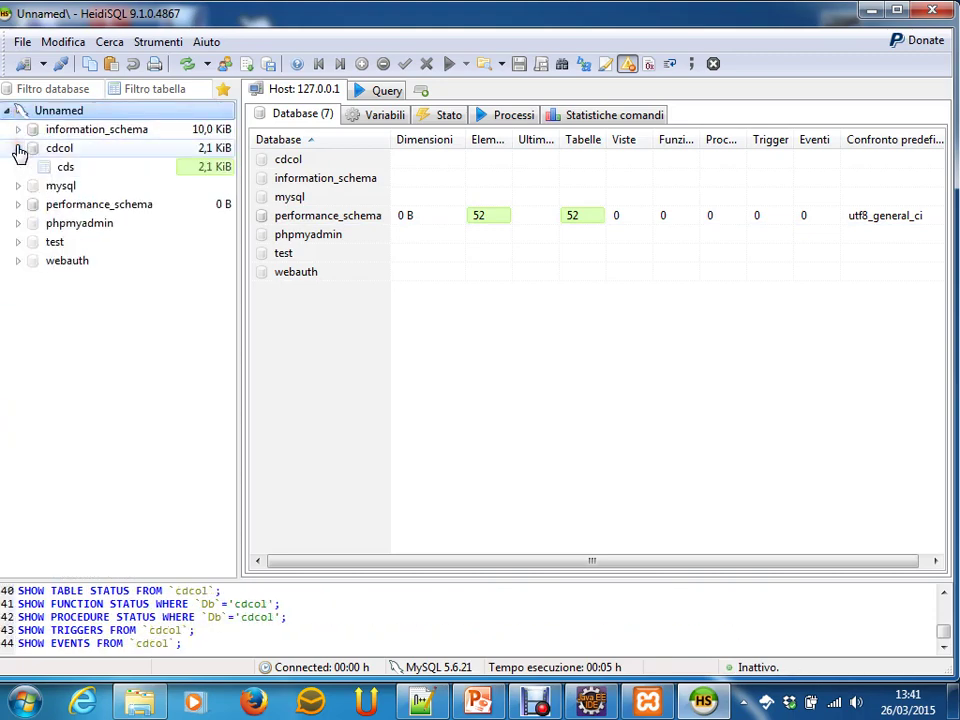
left_click(16, 186)
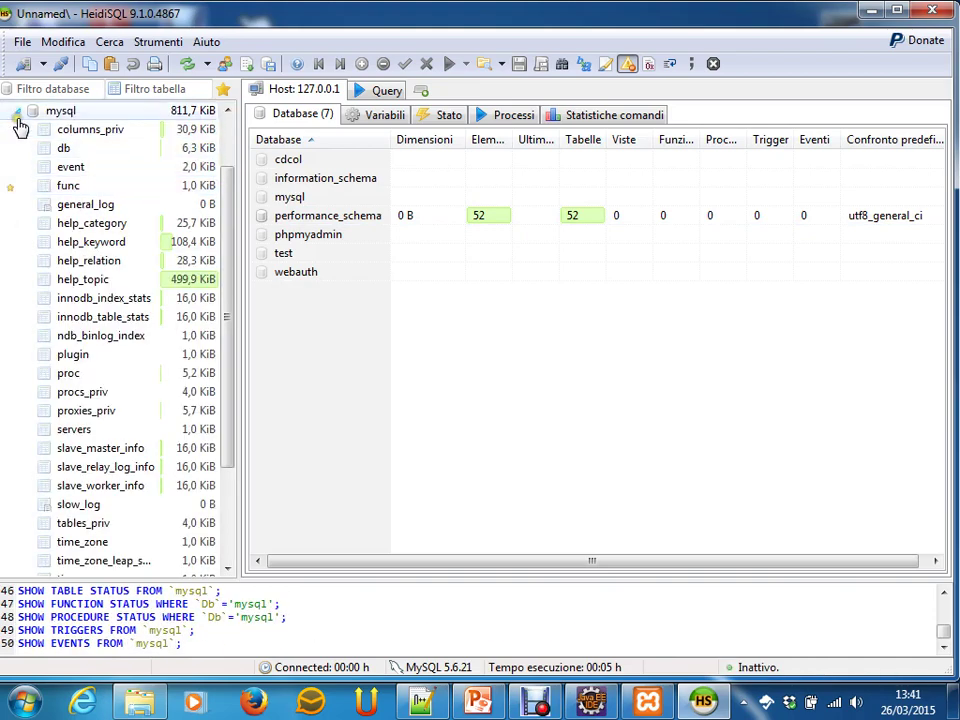
left_click(17, 110)
left_click(17, 202)
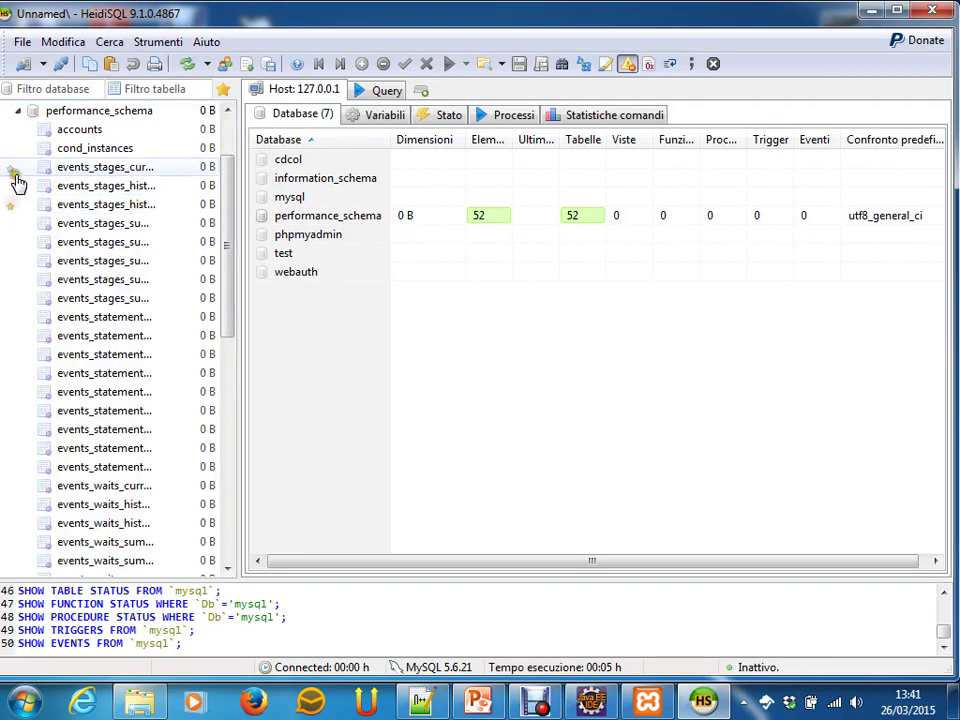
left_click(17, 110)
- Examine the contents of the phpmyadmin, test and webauth databases, leaving every database in the tree collapsed
left_click(17, 224)
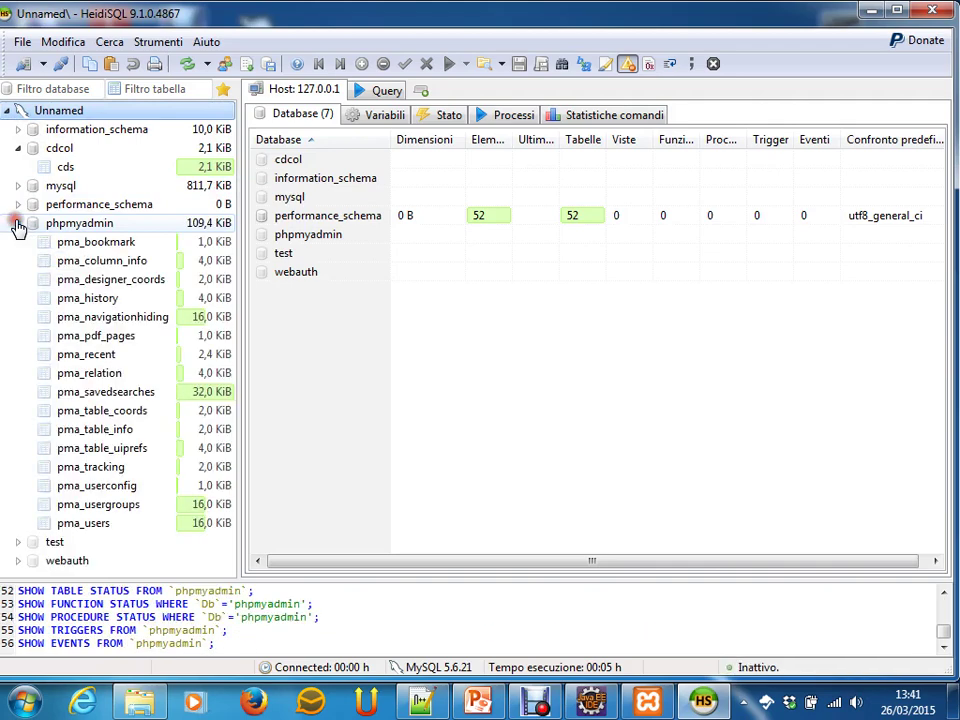
left_click(17, 224)
left_click(17, 245)
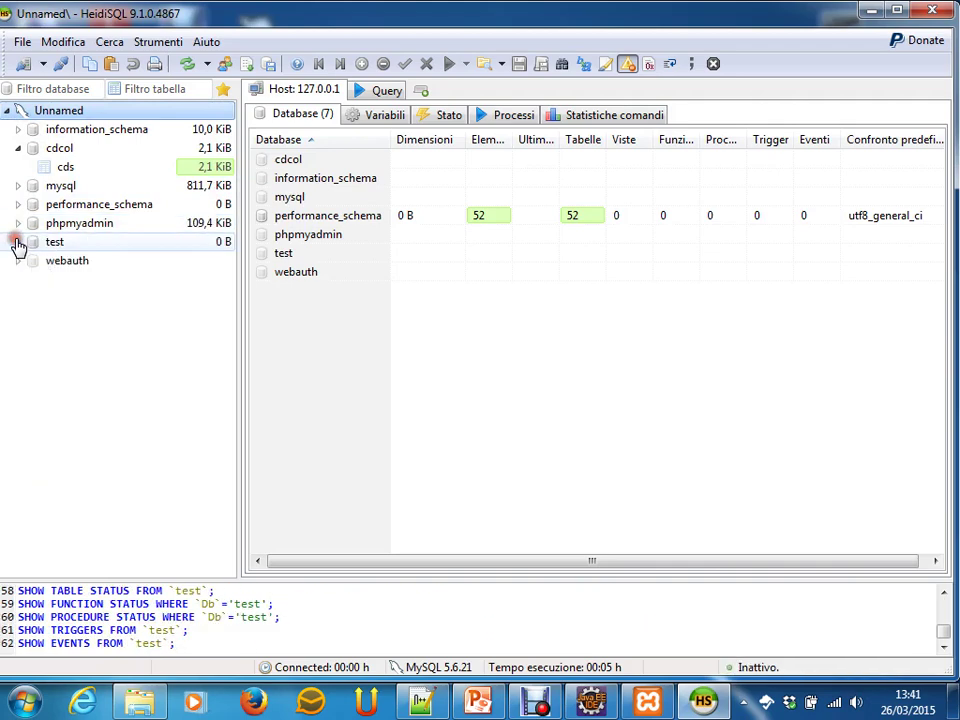
left_click(18, 260)
left_click(18, 261)
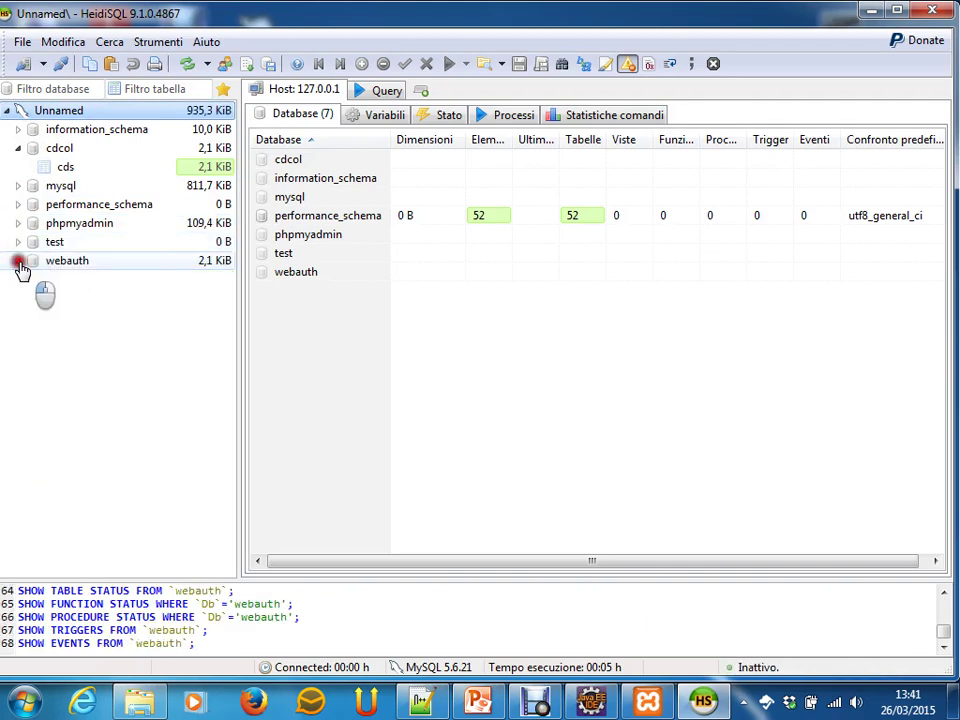
left_click(18, 148)
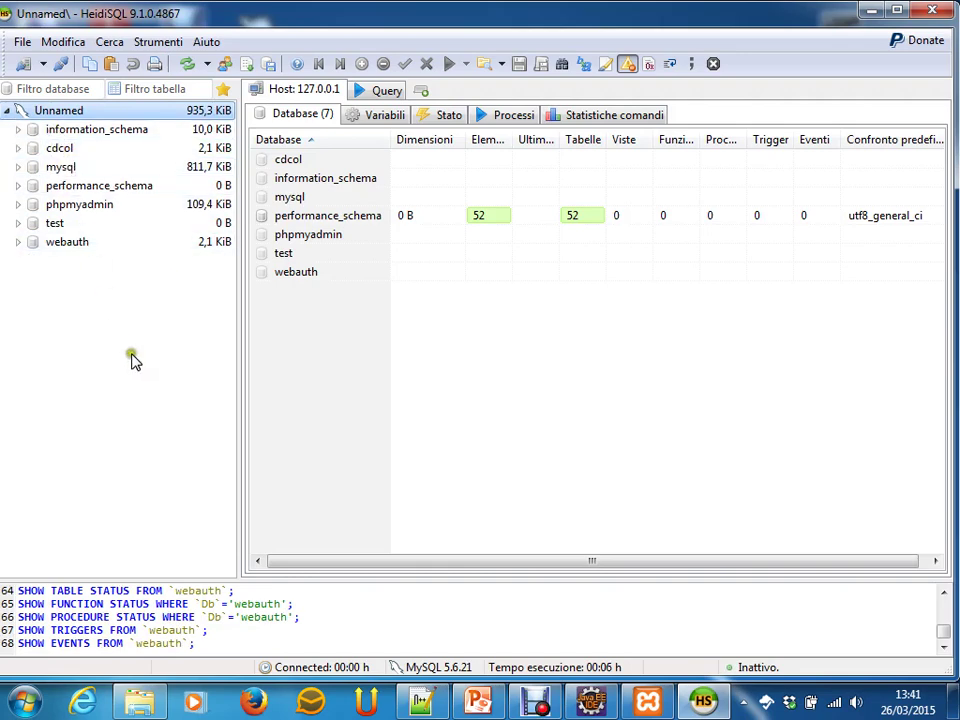
left_click(22, 330)
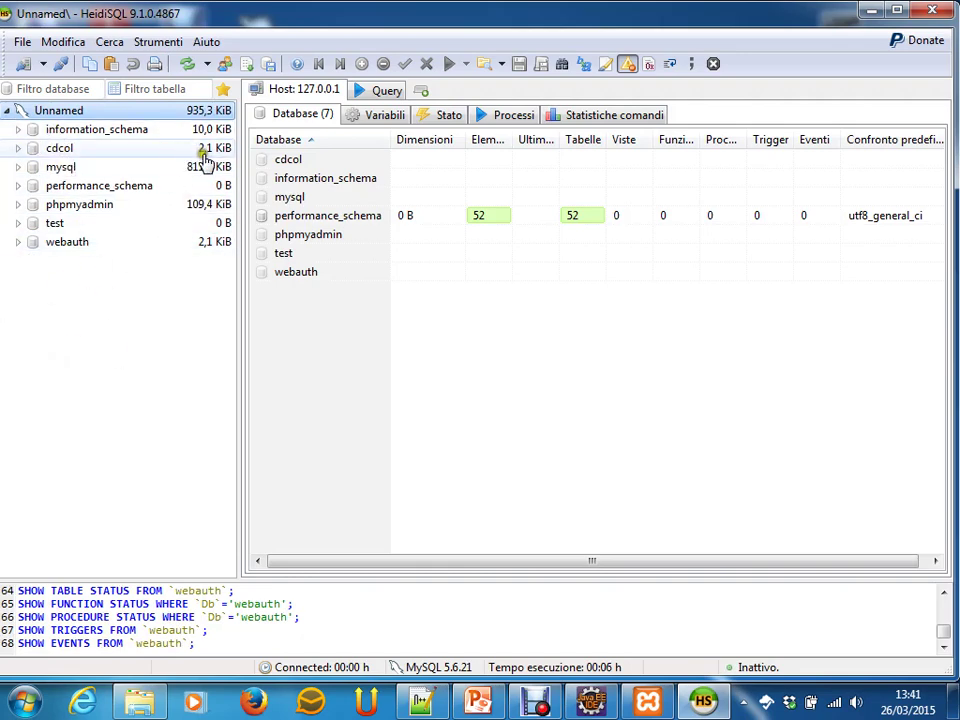
- Examine the server's database overview and the contents of the information_schema, mysql, phpmyadmin, cdcol and test databases
left_click(285, 159)
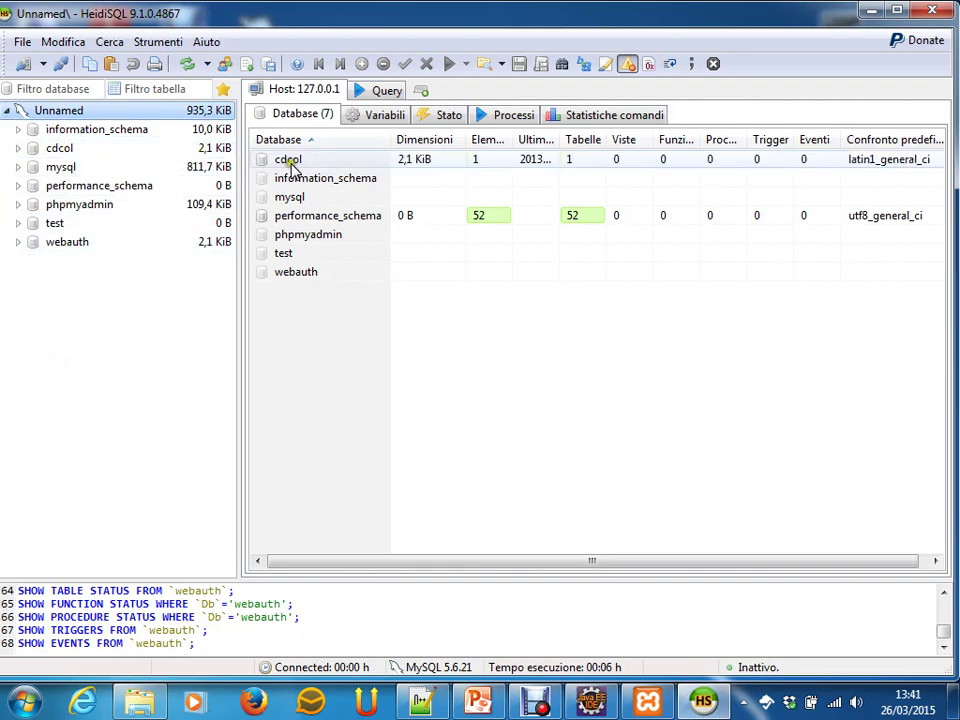
left_click(294, 349)
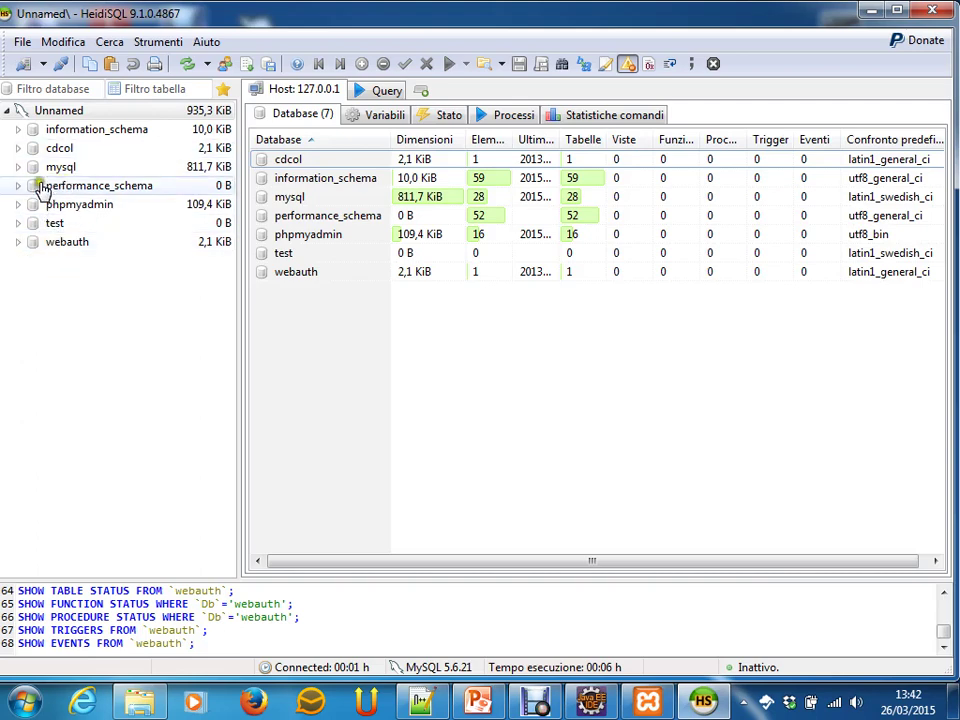
left_click(88, 130)
left_click(64, 164)
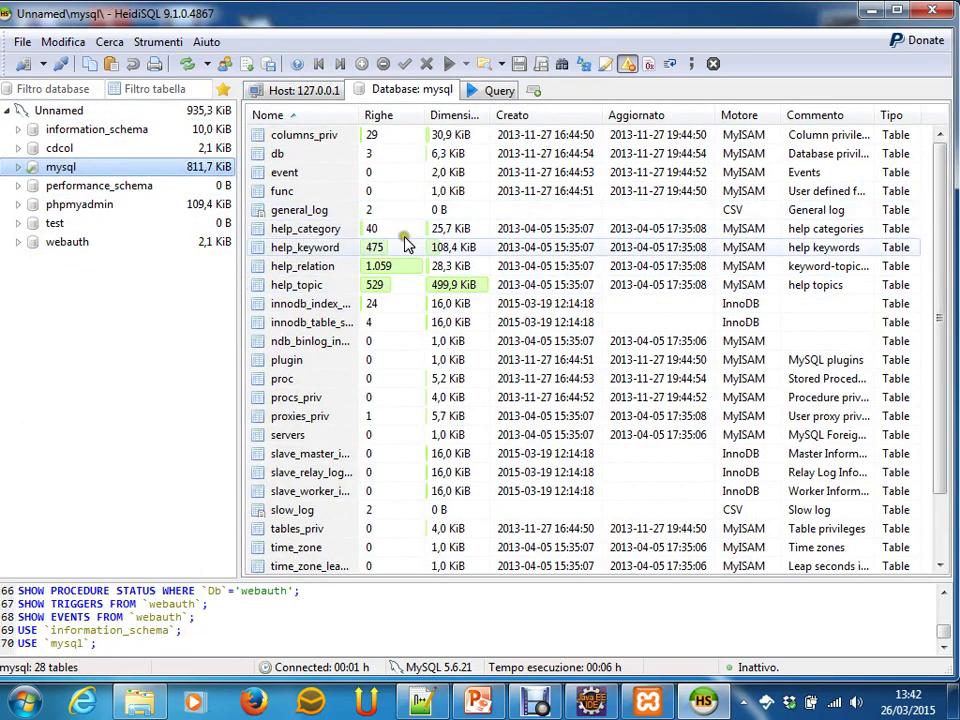
left_click(100, 206)
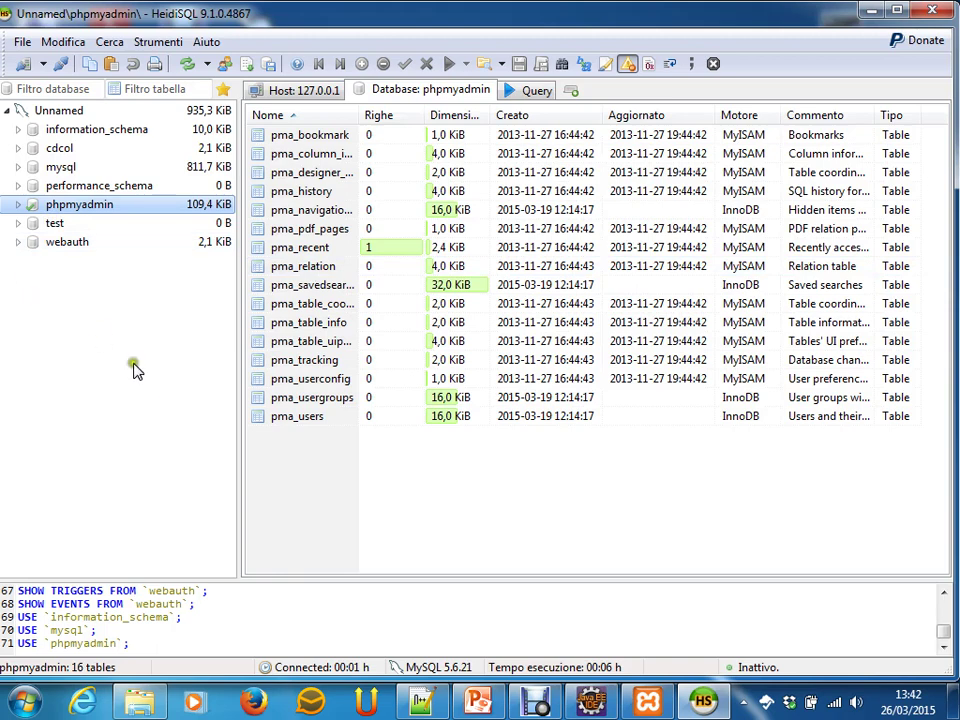
left_click(66, 150)
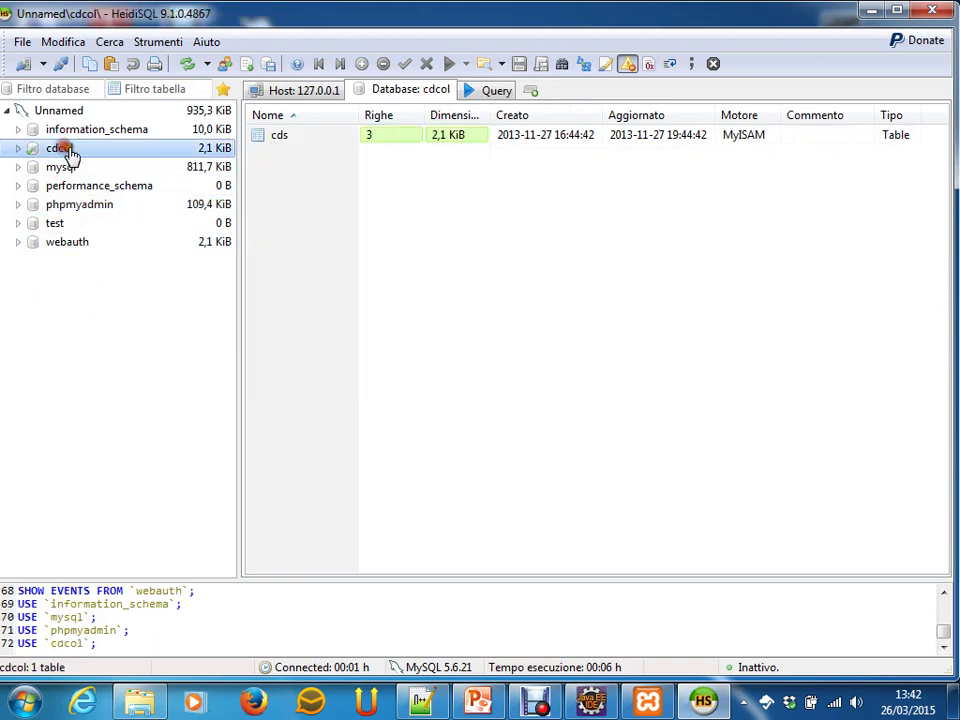
left_click(86, 224)
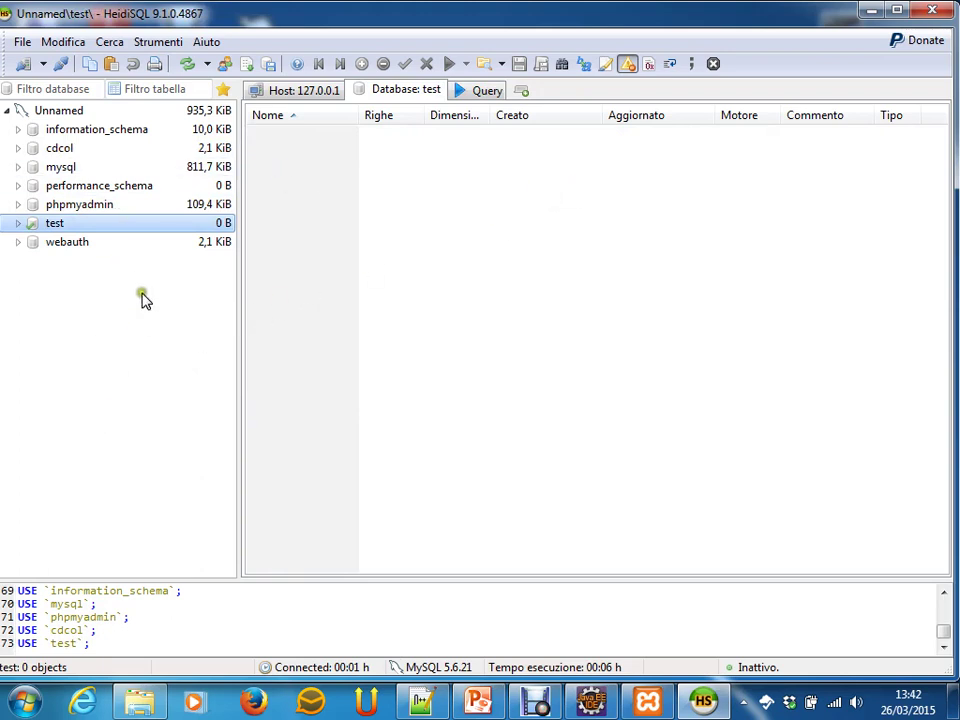
left_click(117, 338)
left_click(143, 333)
- Switch to Firefox, load the e-Lite site and open the 03FYZ - Tecniche di programmazione course page
left_click(870, 18)
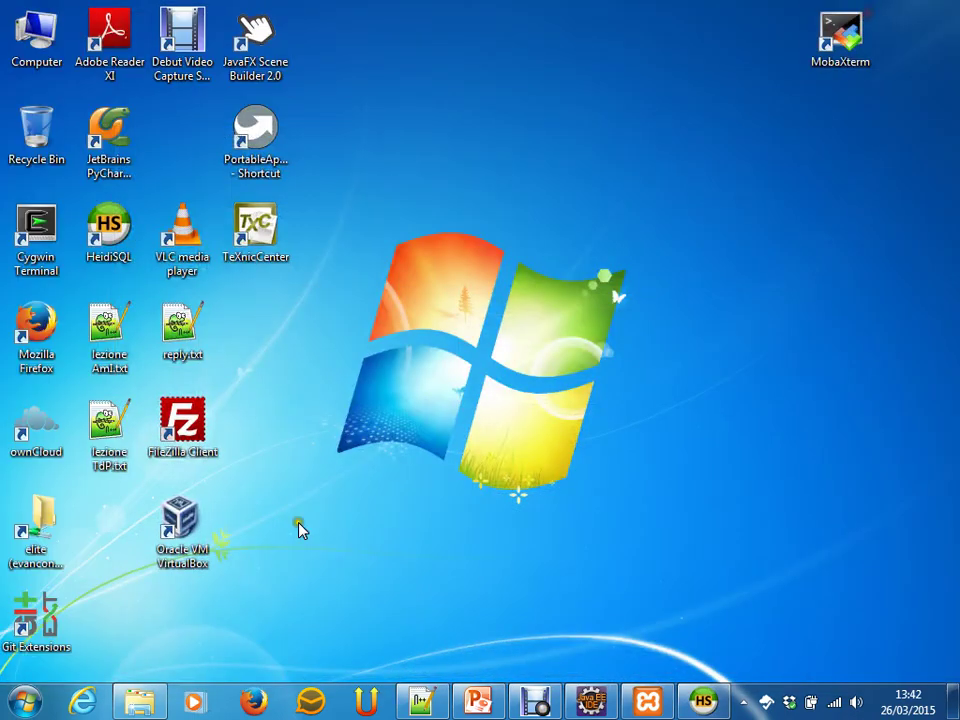
left_click(255, 705)
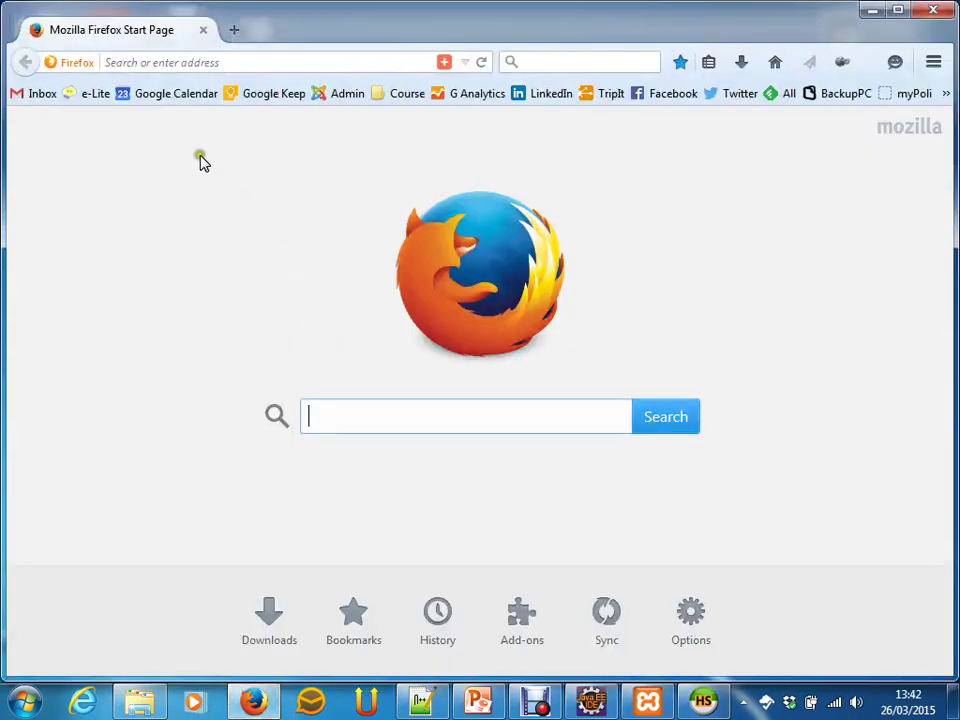
left_click(90, 93)
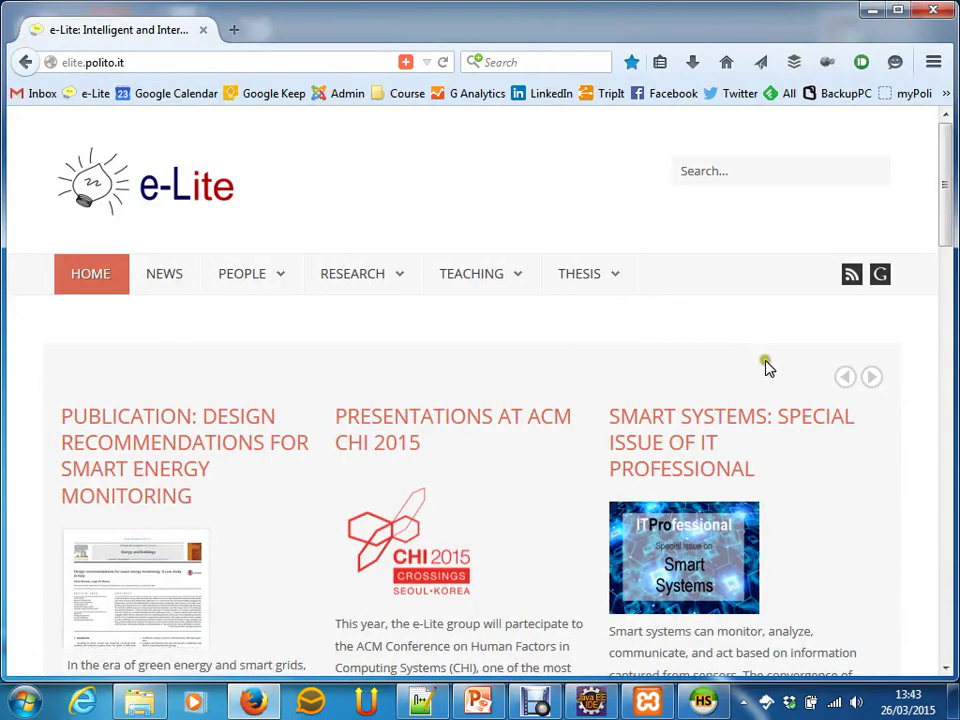
scroll(750, 375, "down", 10)
scroll(810, 535, "down", 3)
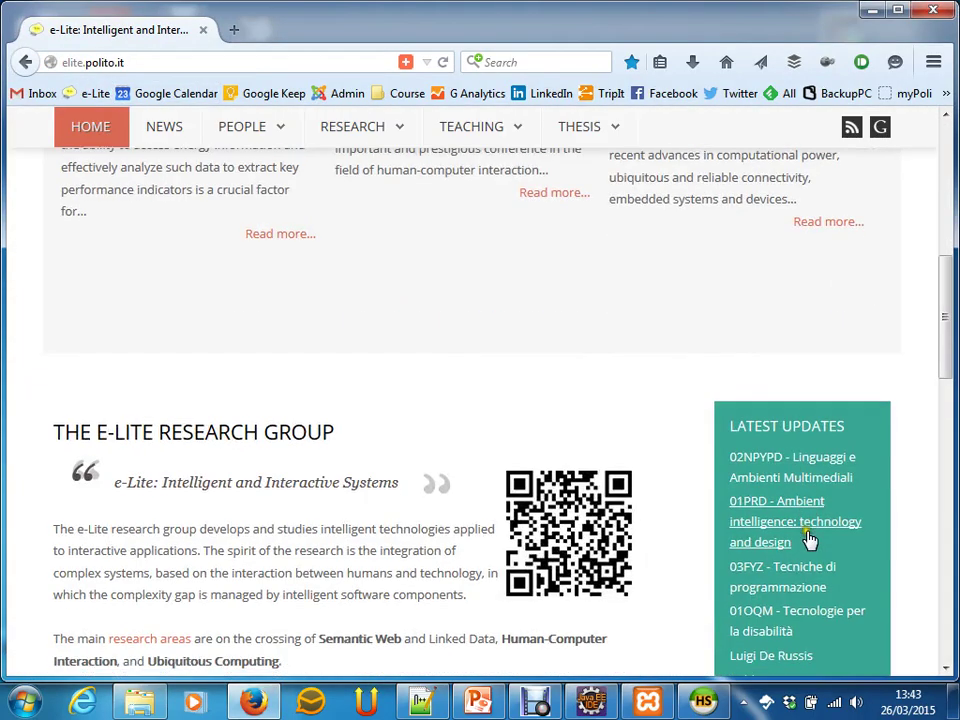
left_click(785, 379)
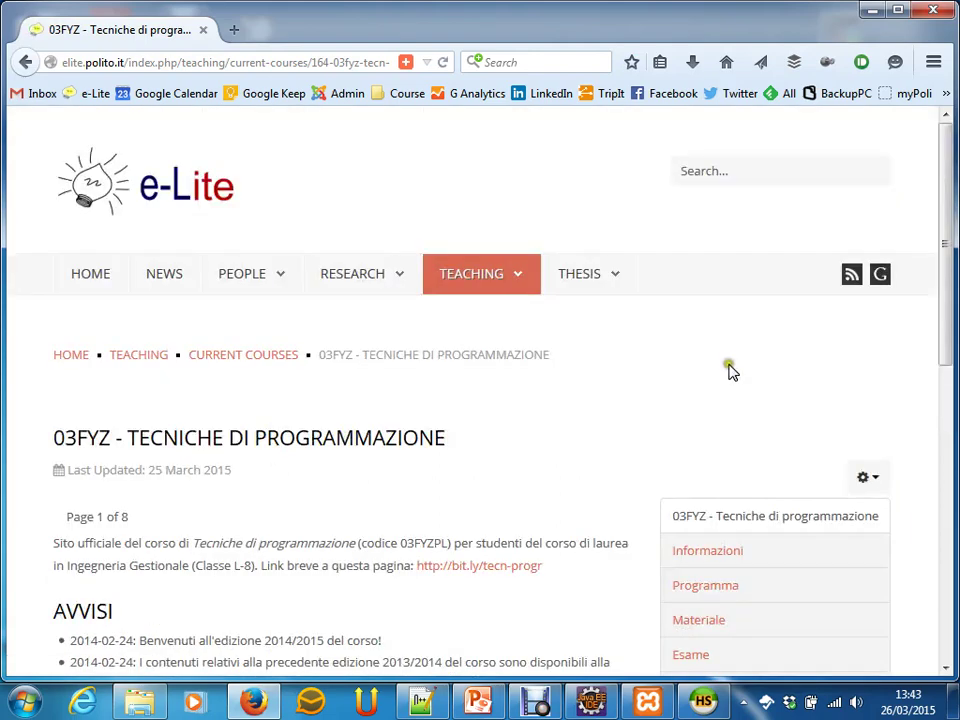
- Open the course's Materiale page and find its DATA-SETS section
scroll(640, 350, "down", 4)
left_click(712, 302)
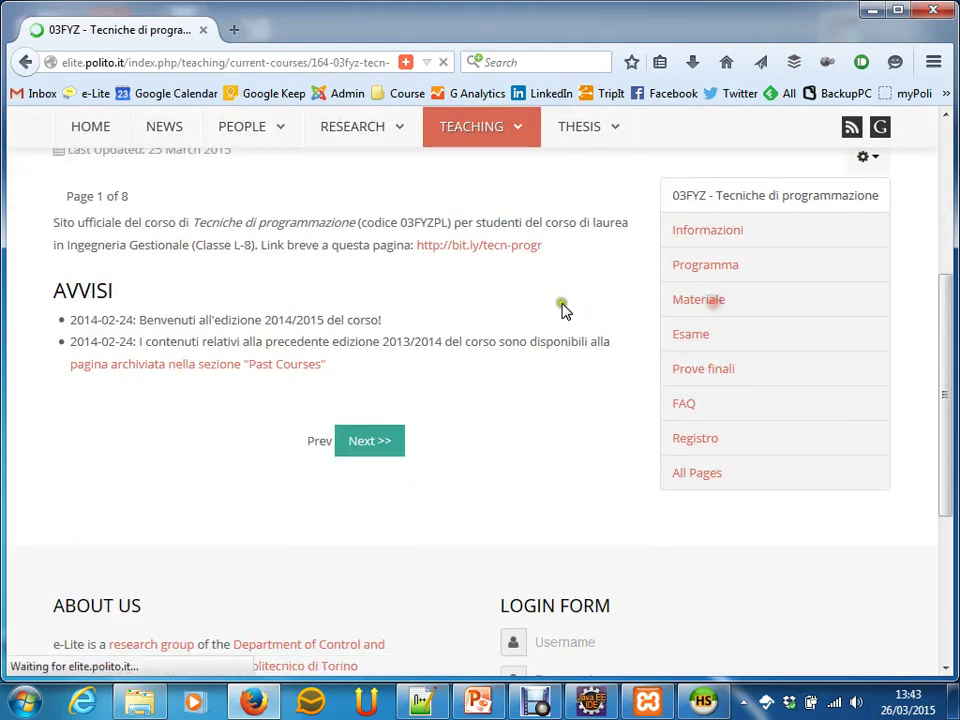
scroll(560, 303, "down", 7)
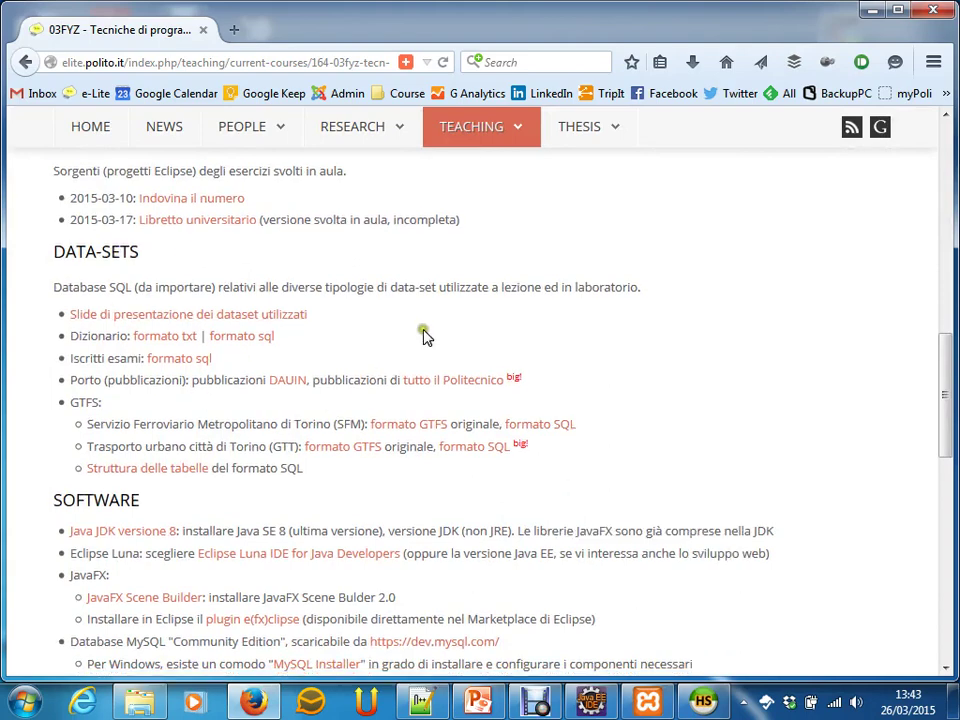
scroll(340, 320, "down", 1)
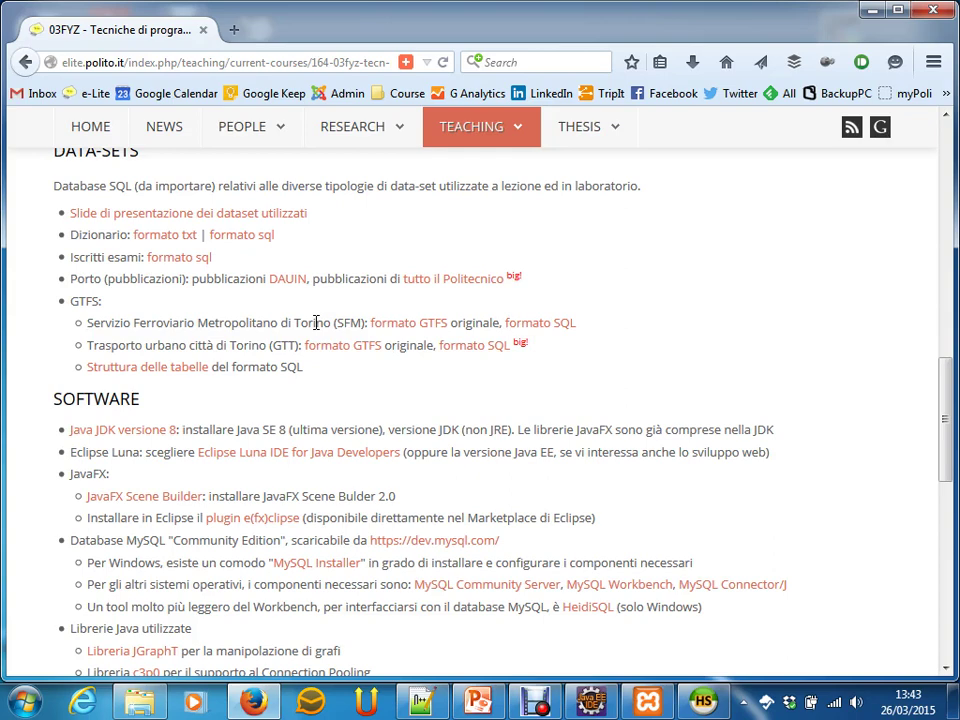
- Examine the SQL-format downloads for the Dizionario and Iscritti esami data-sets
left_click(256, 238)
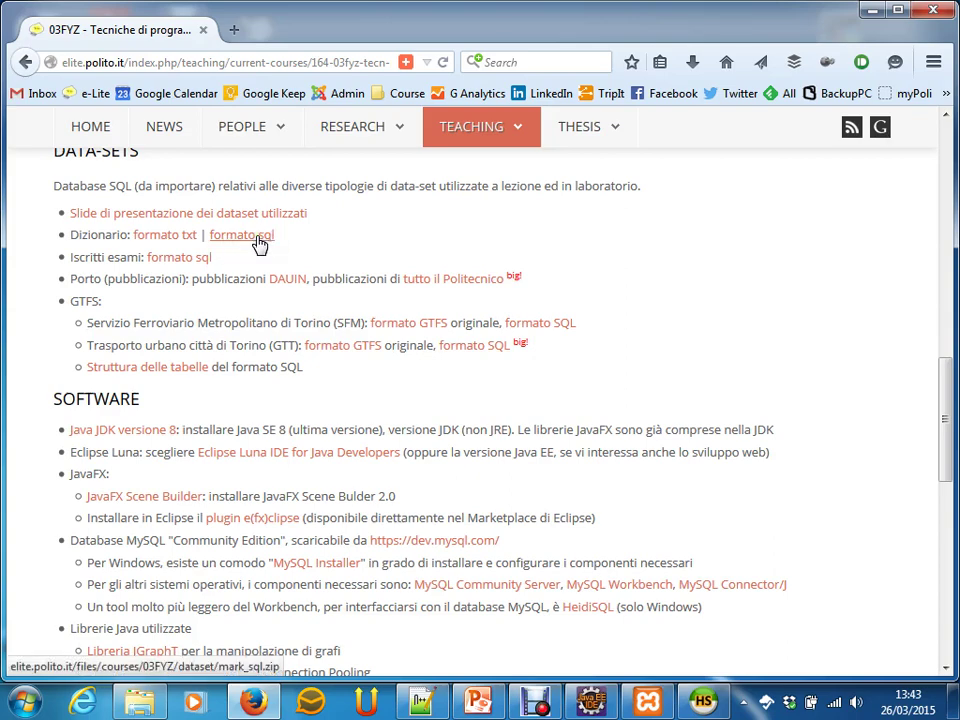
left_click(199, 258)
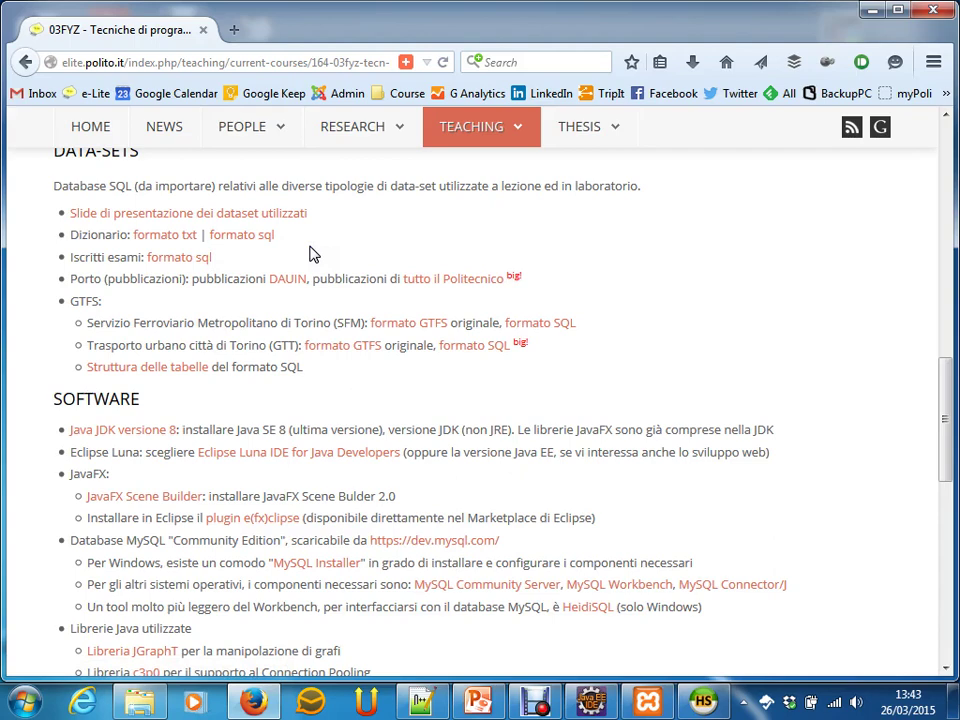
left_click(271, 240)
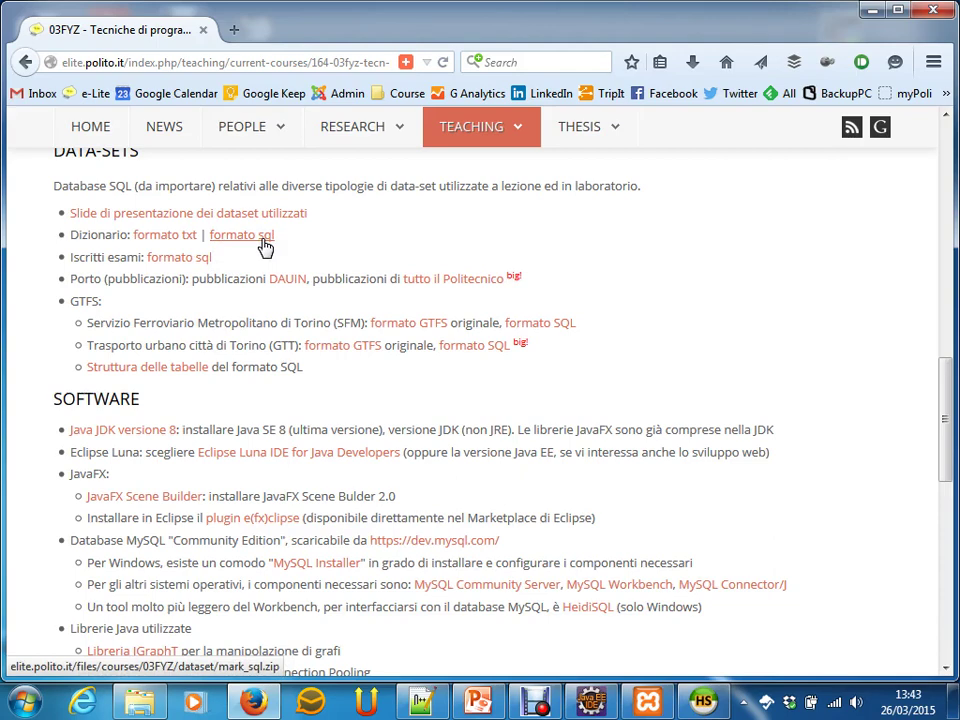
triple_click(61, 240)
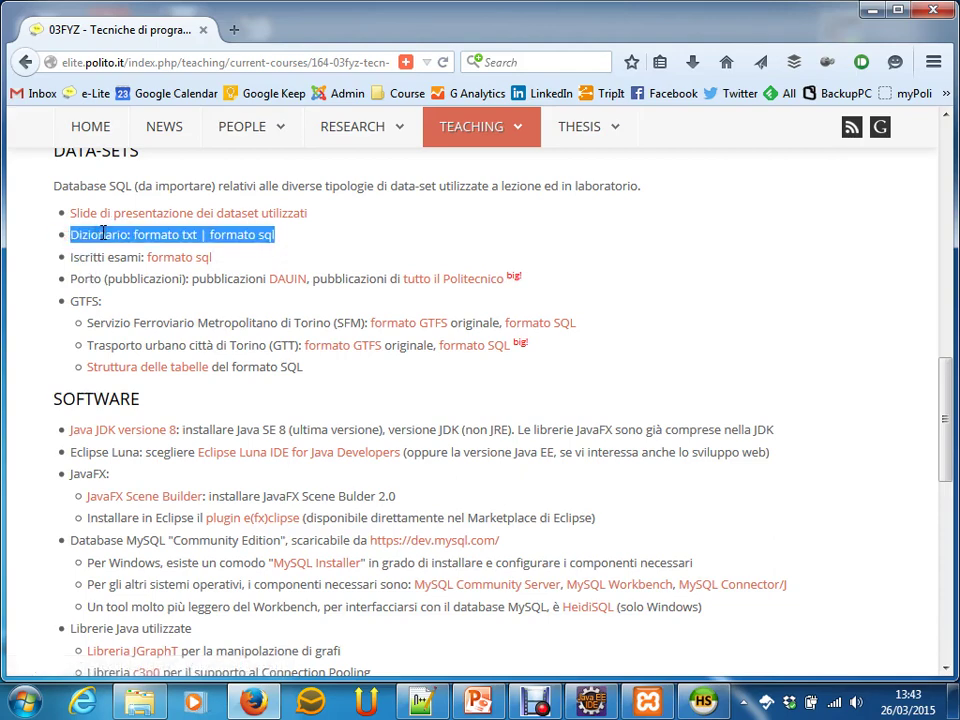
left_click(103, 233)
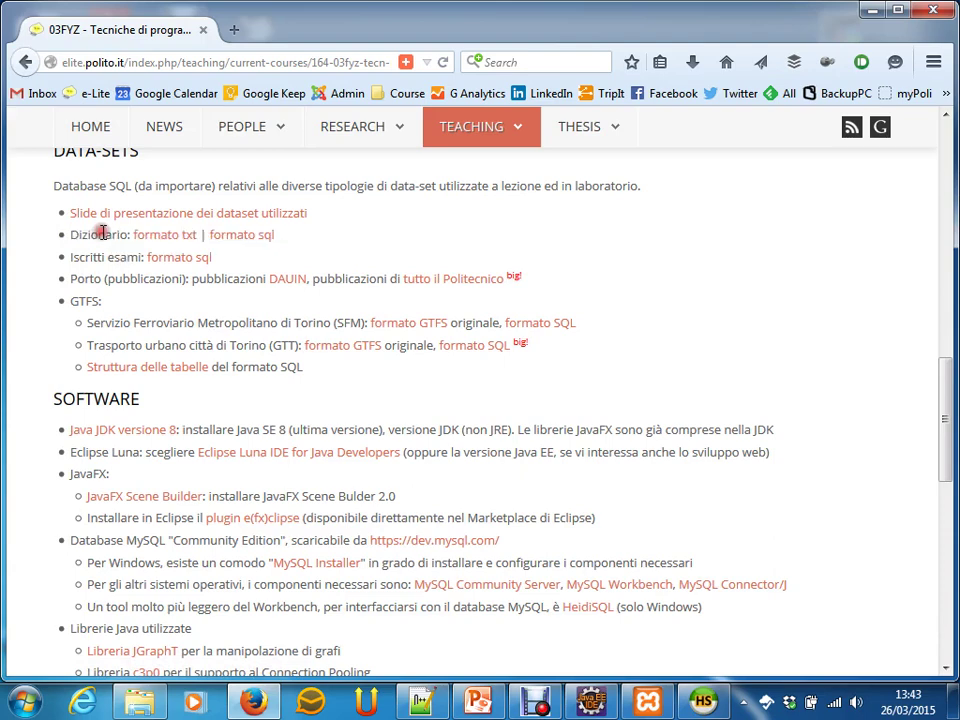
left_click(216, 235)
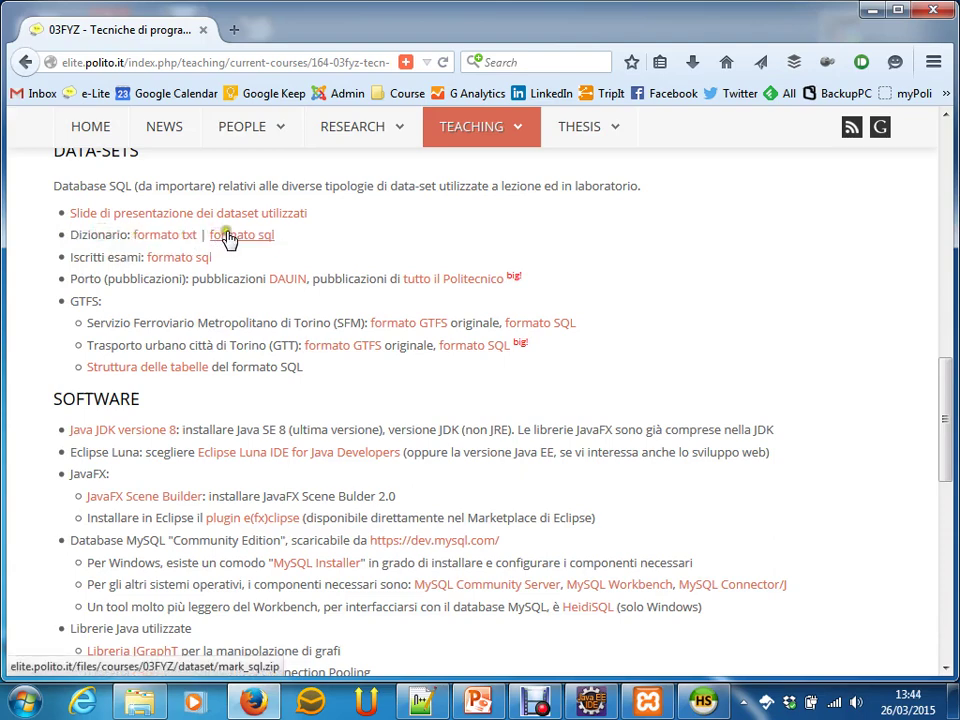
left_click(228, 226)
left_click(237, 236)
left_click(238, 236)
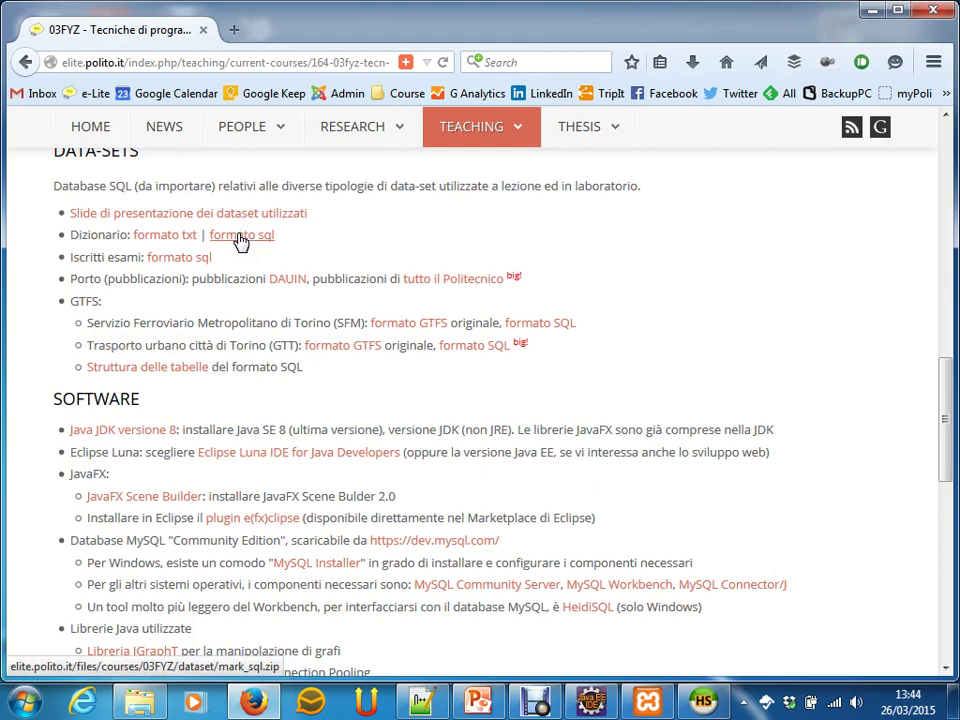
- Switch back to HeidiSQL and look through the test database's commands and the main program commands for SQL import and export
left_click(871, 10)
key("alt+Tab")
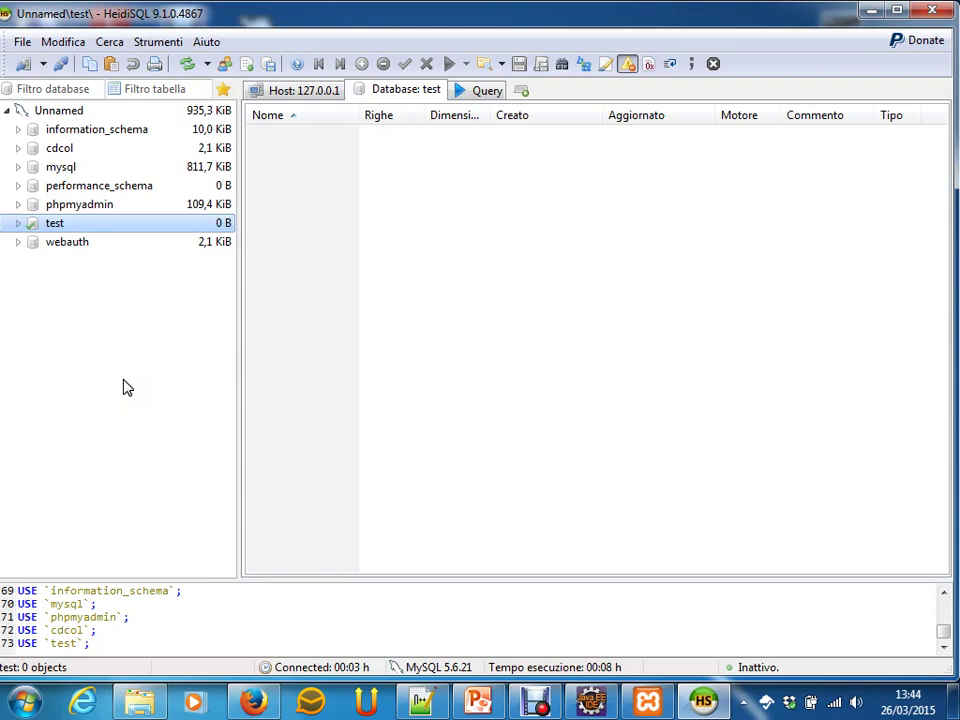
right_click(62, 230)
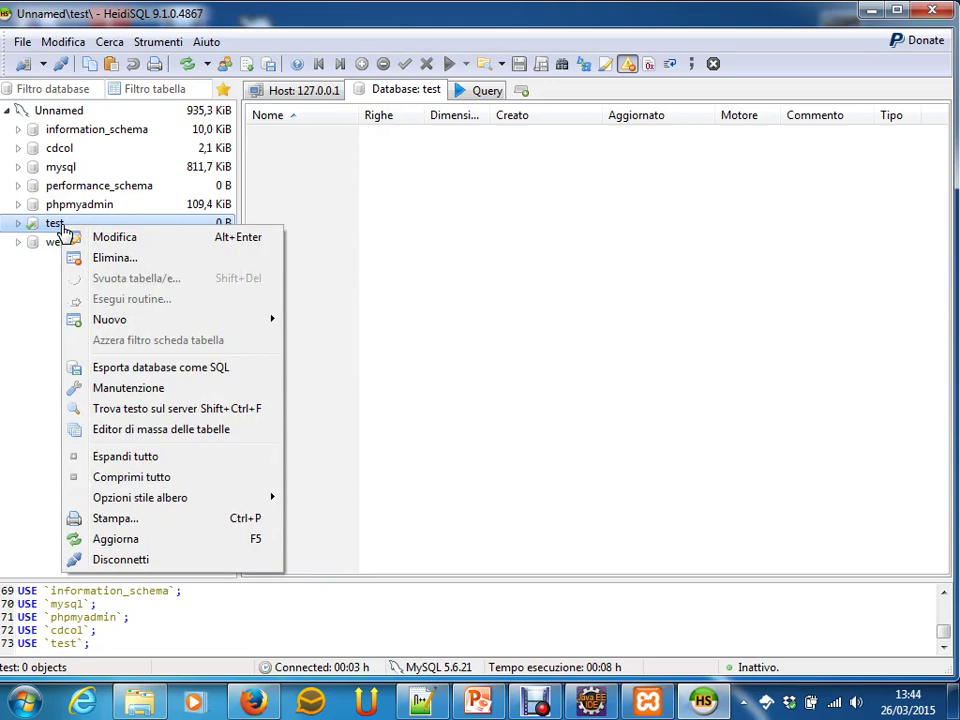
left_click(145, 43)
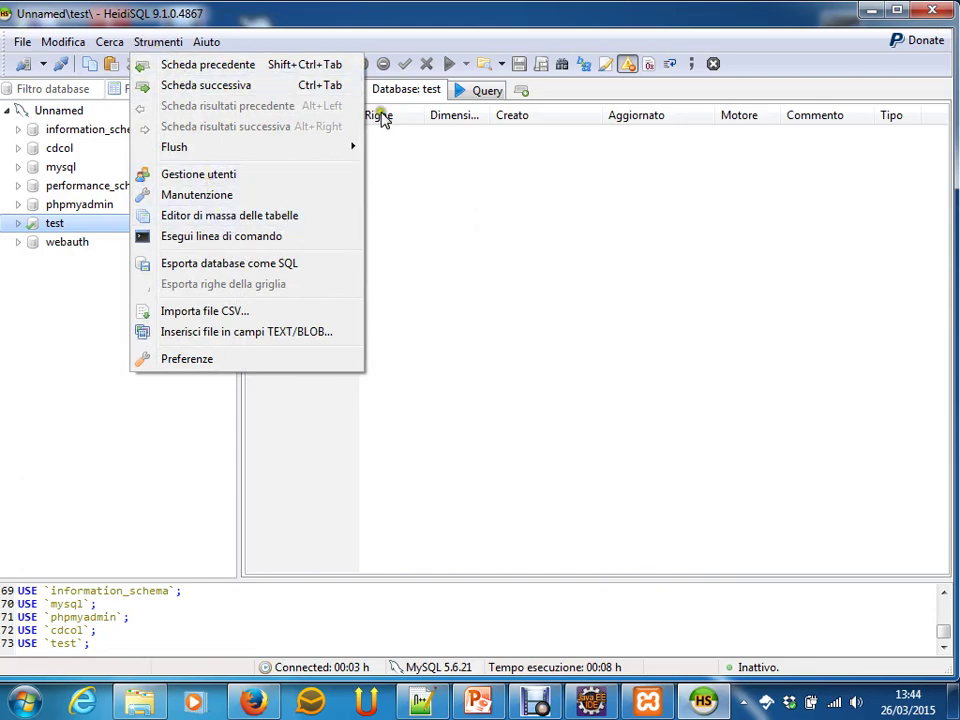
left_click(150, 42)
left_click(50, 40)
mouse_move(24, 44)
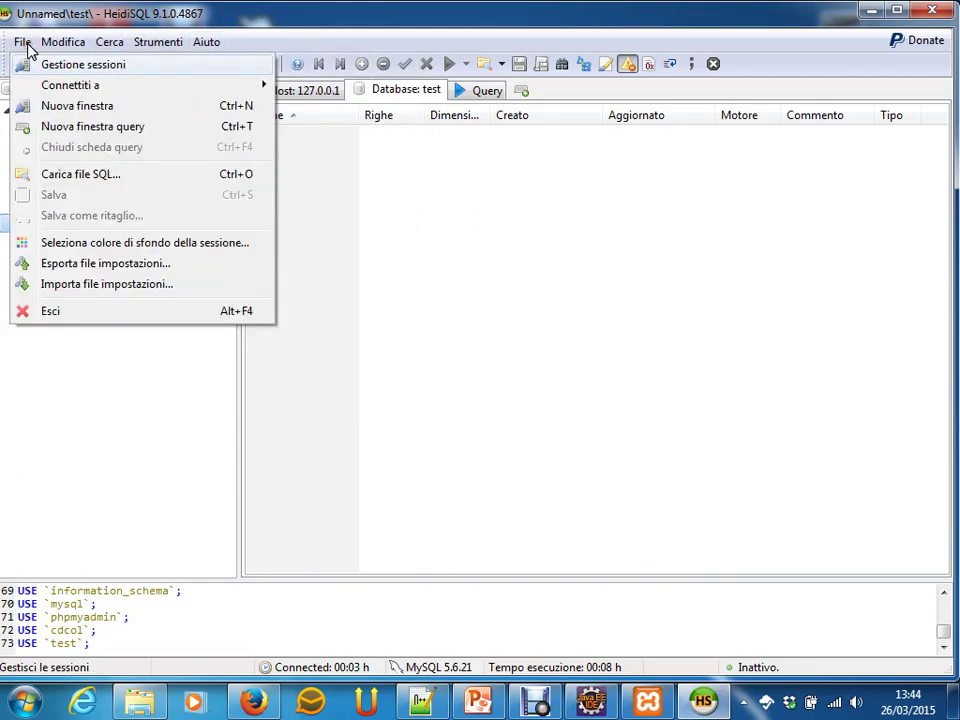
mouse_move(166, 50)
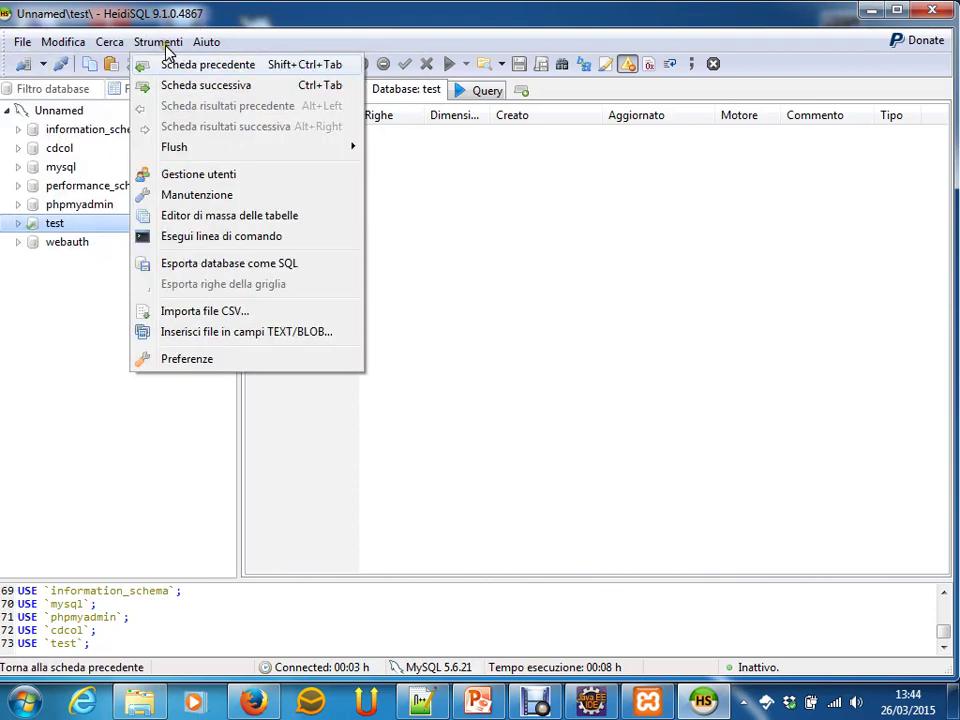
left_click(73, 229)
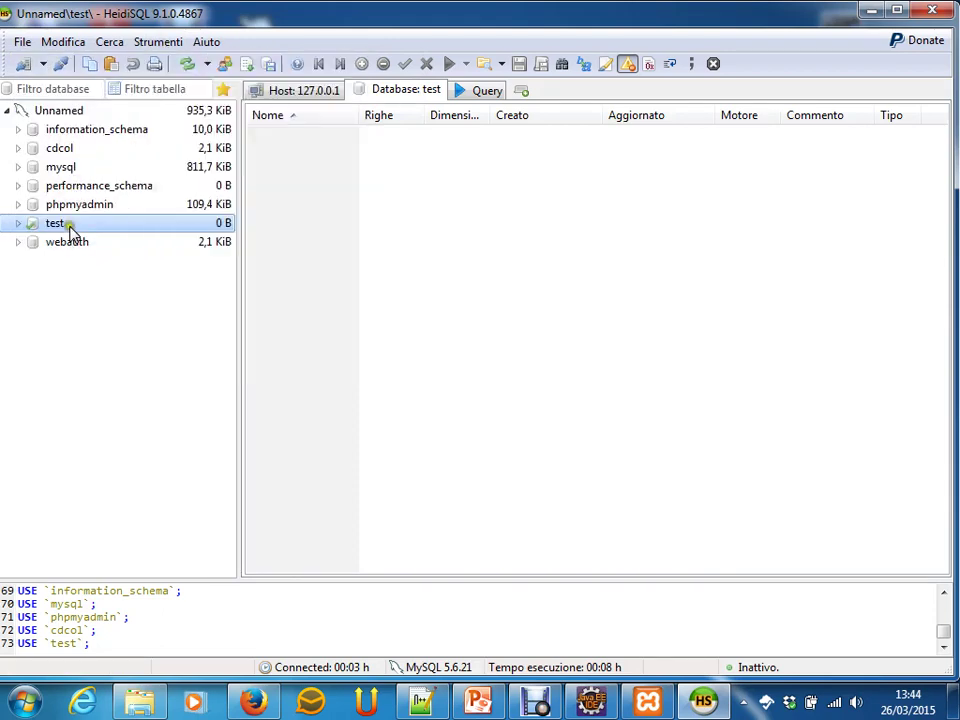
- Examine the command that exports the test database as SQL and the one that loads an SQL file
right_click(73, 229)
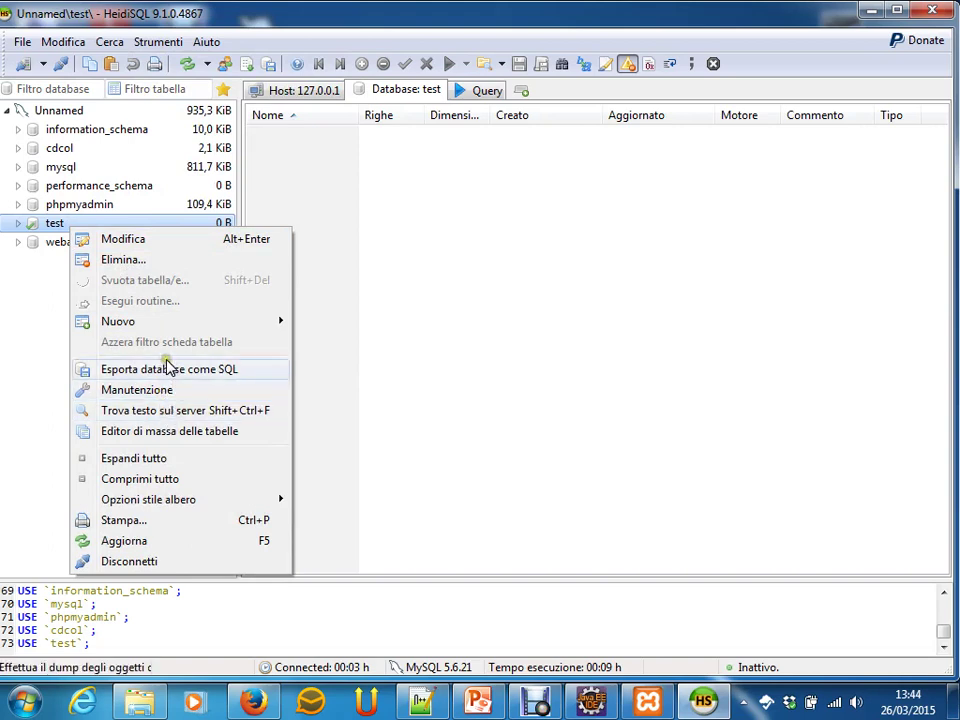
left_click(263, 375)
left_click(472, 377)
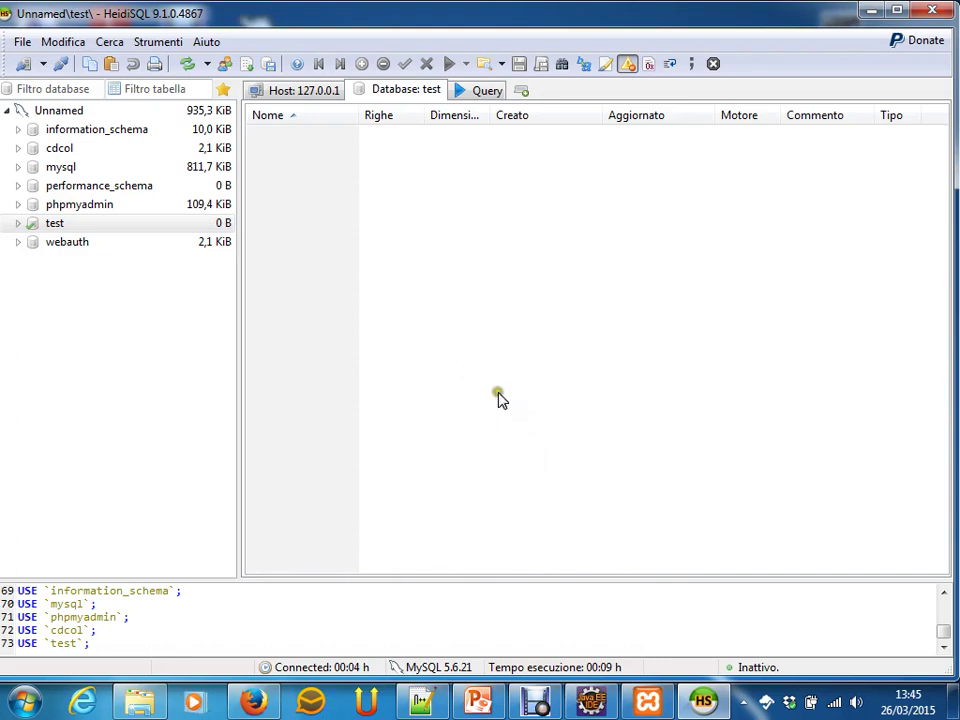
left_click(21, 42)
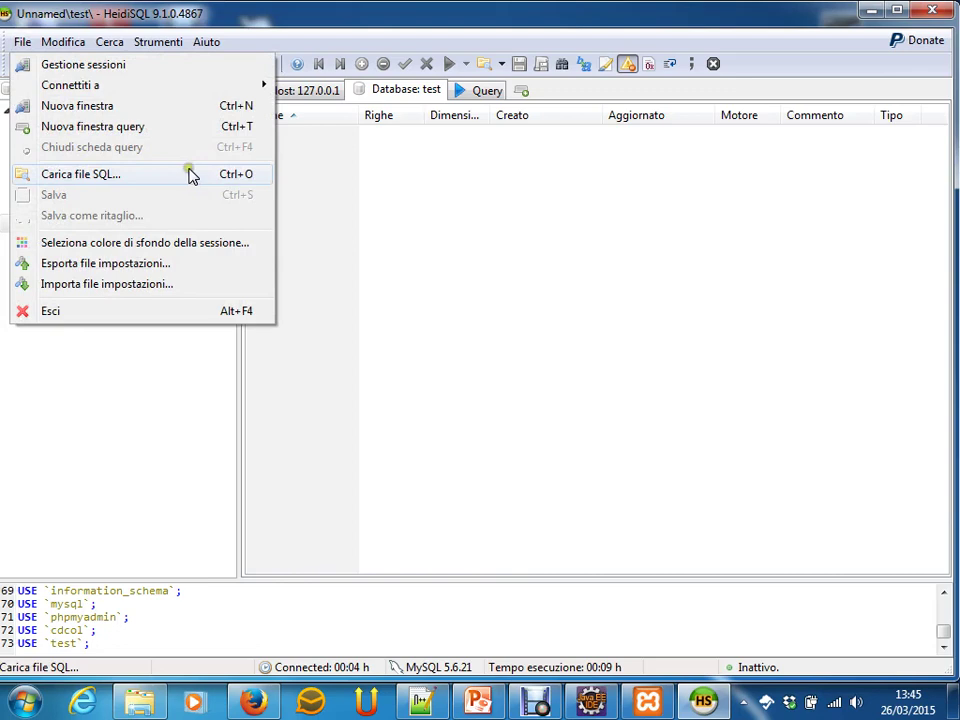
- Switch to Windows Explorer and open dizionario.sql from the datasets\dizionario folder in Notepad++
left_click(150, 703)
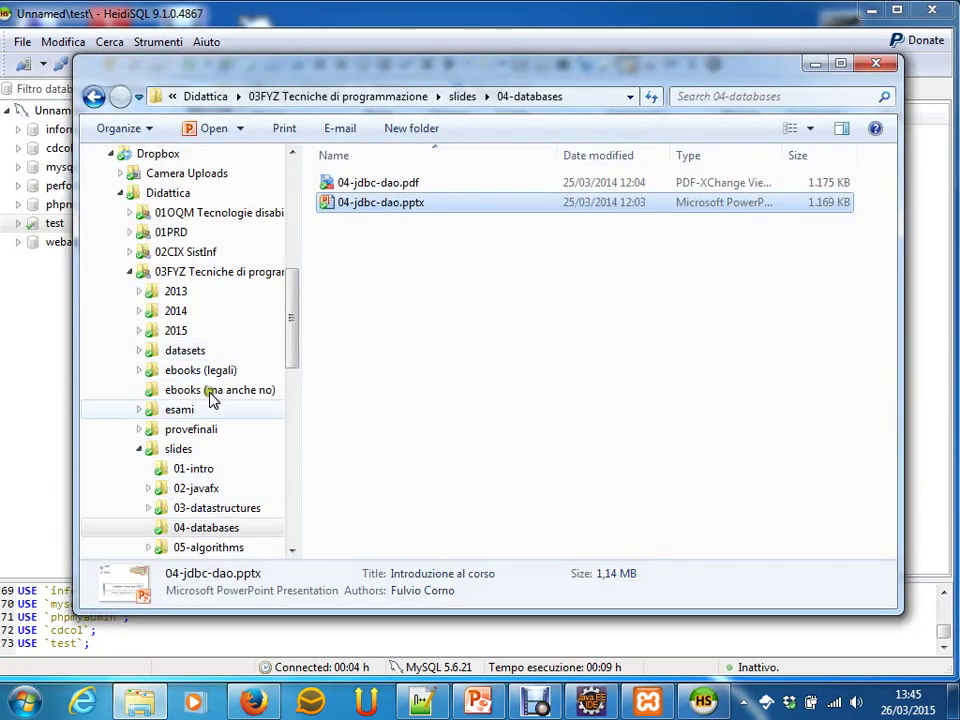
left_click(210, 348)
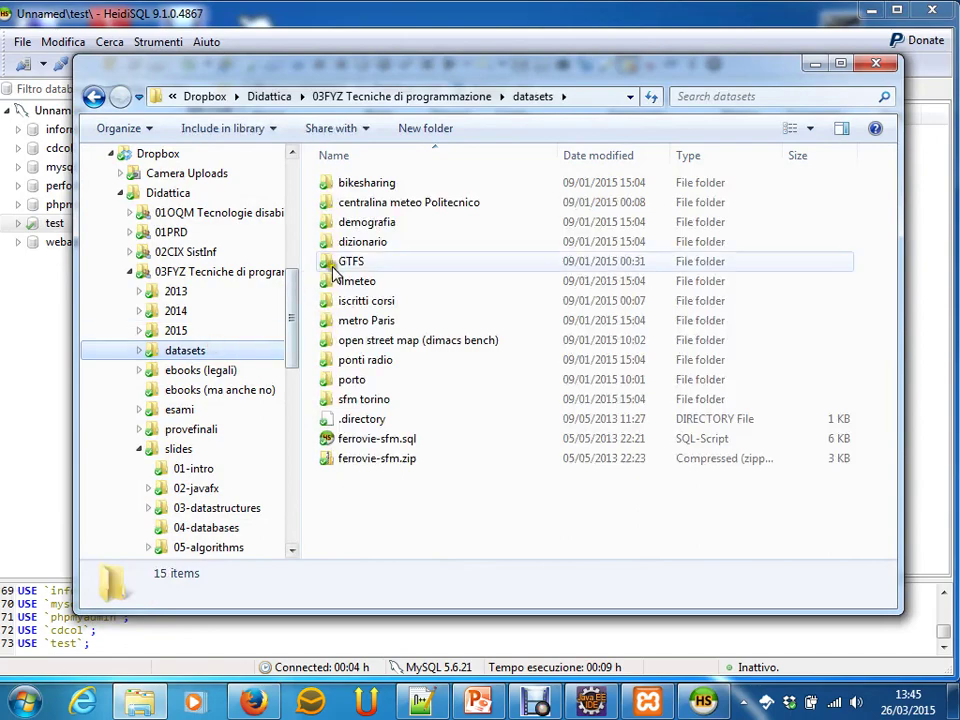
double_click(378, 242)
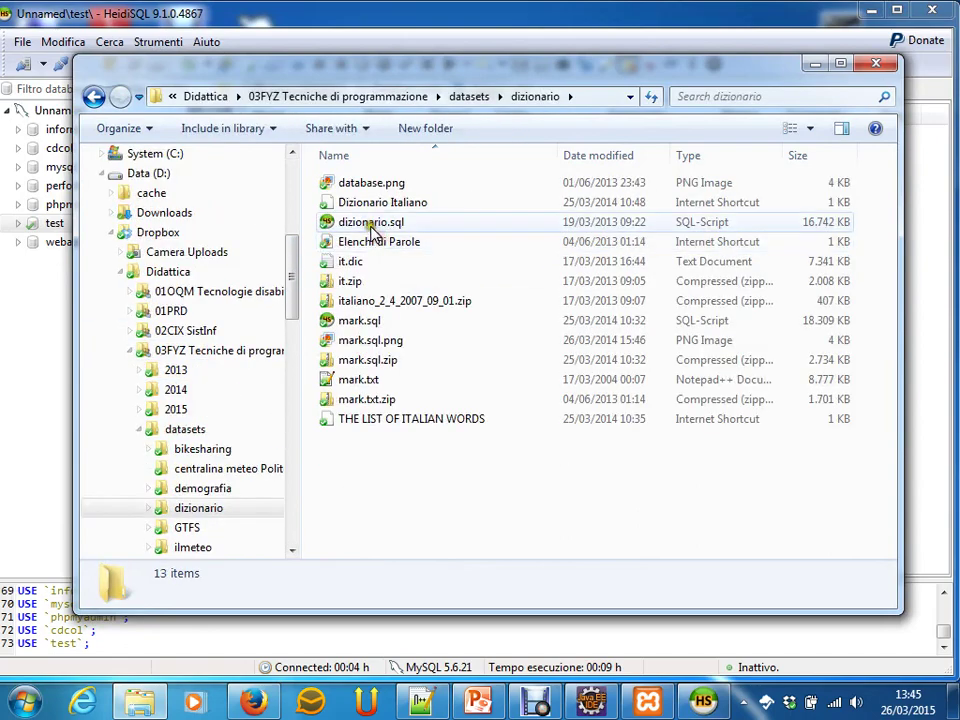
right_click(370, 222)
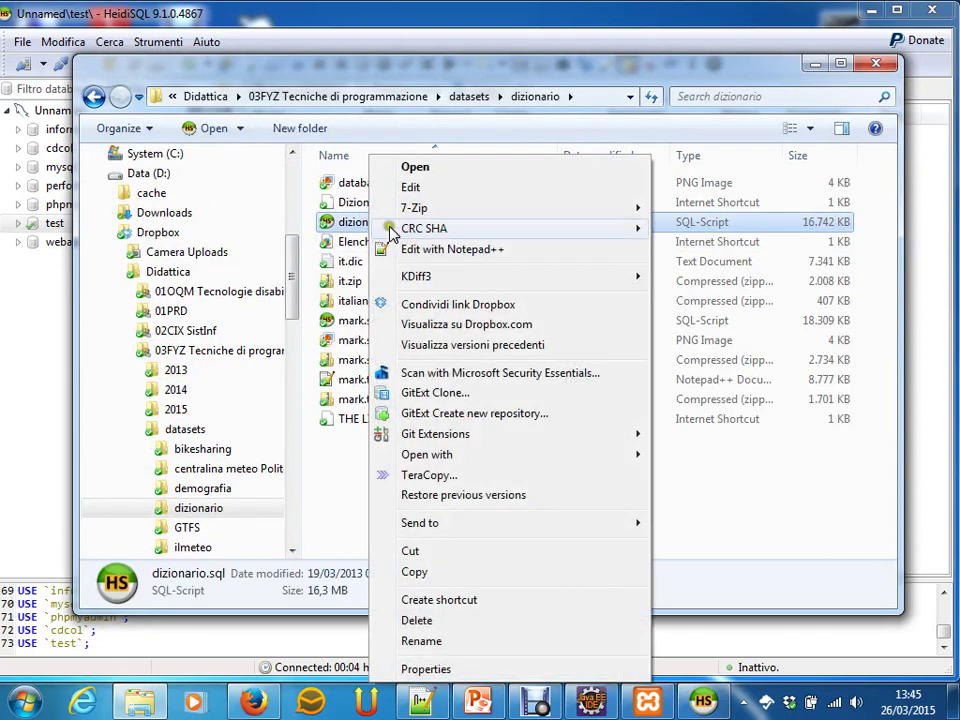
left_click(410, 246)
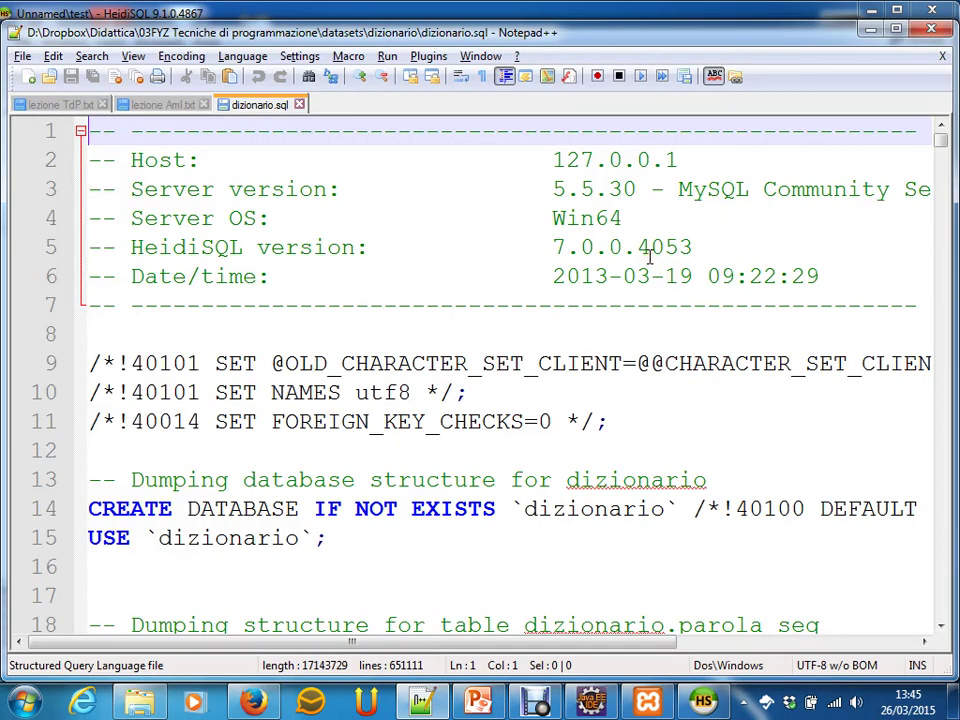
- Examine the header of dizionario.sql and the statement that creates the dizionario database, using a smaller text size
key("alt+Tab")
left_click(506, 390)
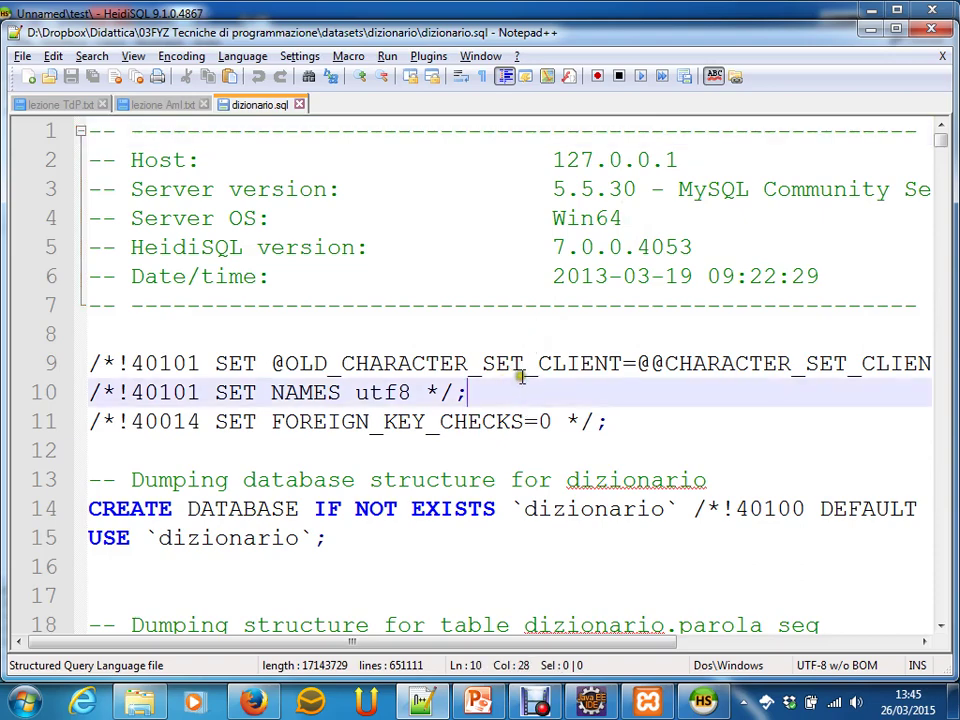
scroll(479, 328, "down", 1)
scroll(479, 328, "down", 1)
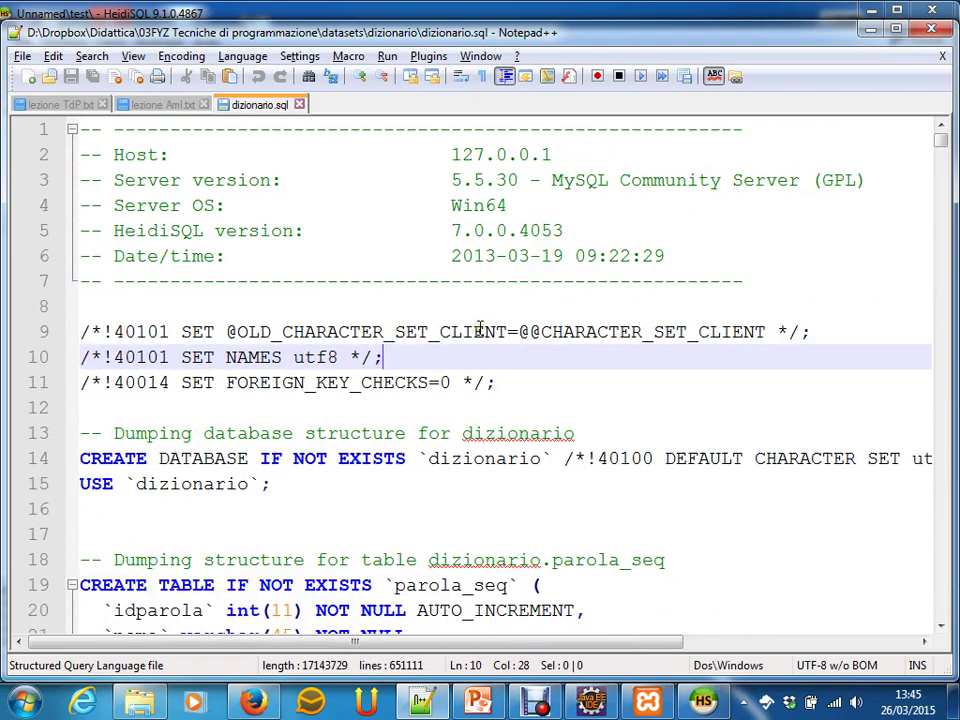
left_click(192, 458)
double_click(458, 456)
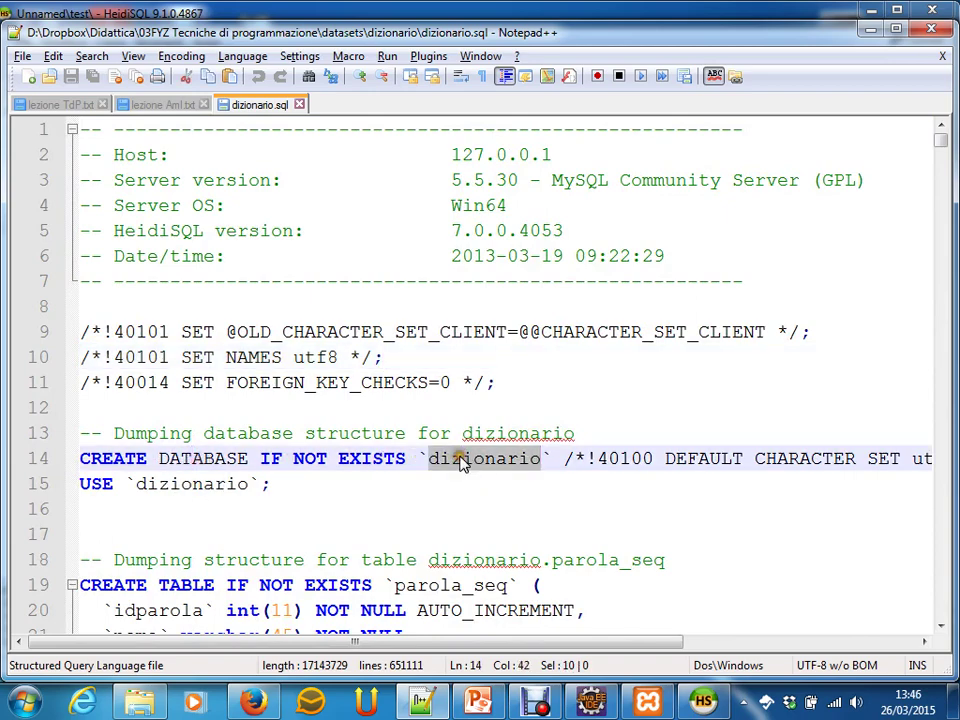
- Examine the CREATE TABLE statement that defines the parola_seq table
scroll(446, 430, "down", 3)
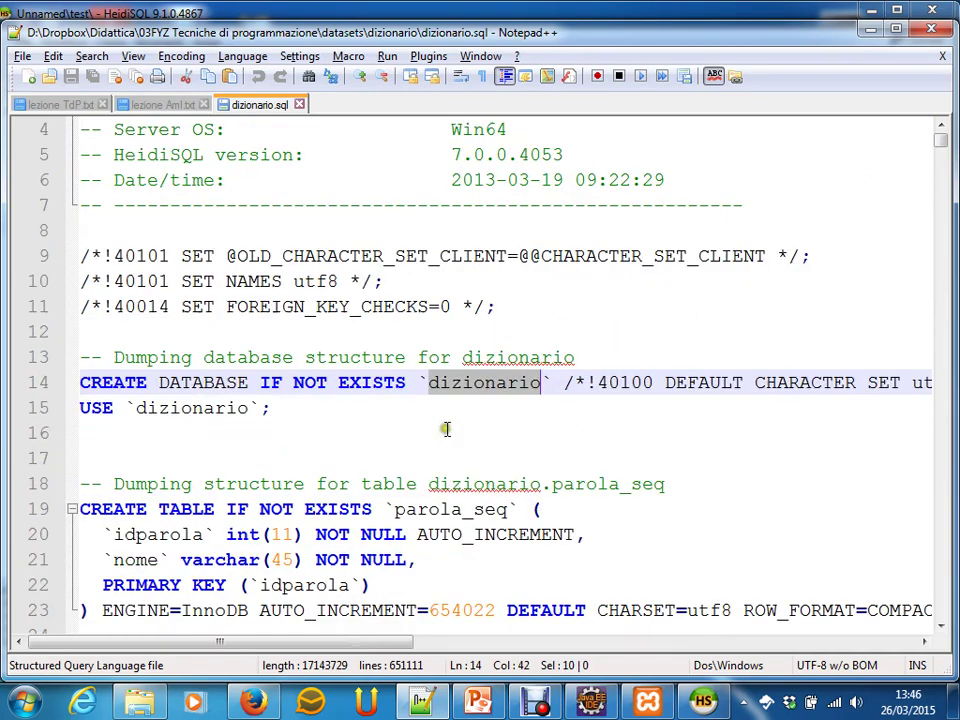
scroll(230, 368, "down", 2)
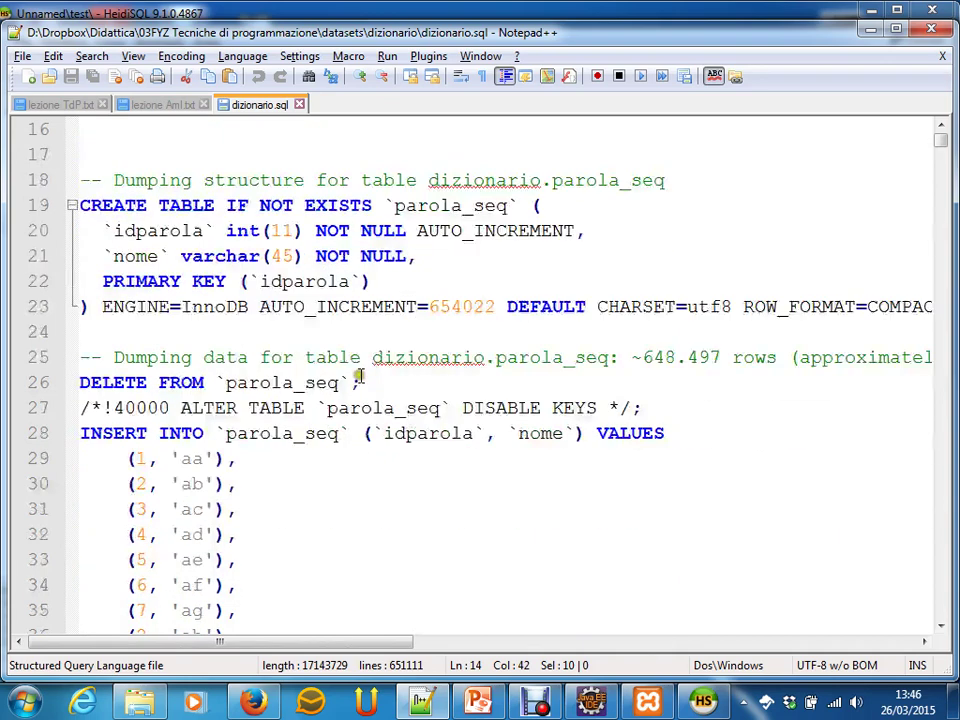
left_click_drag(306, 207, 365, 313)
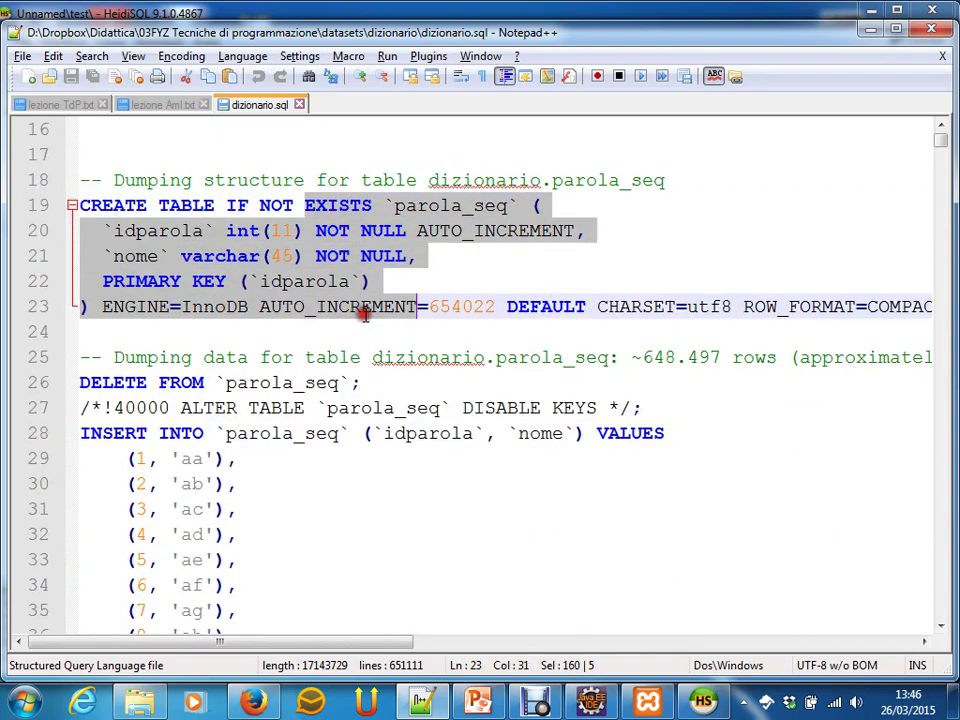
left_click(262, 255)
- Examine the INSERT INTO parola_seq statement and skim its word rows from the start to near the end of the file
scroll(264, 231, "down", 3)
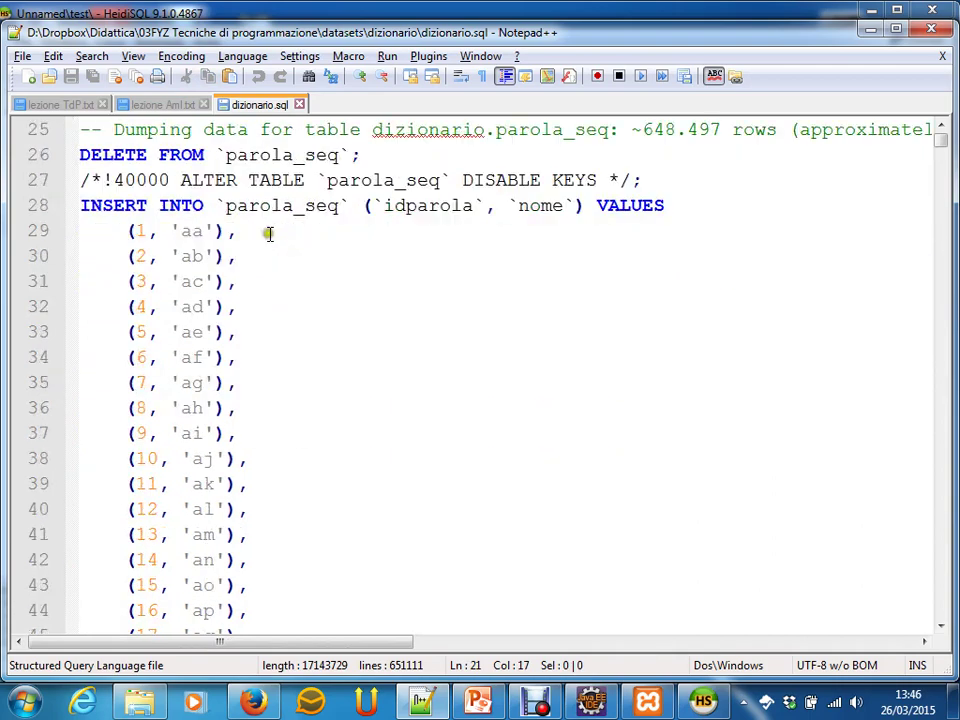
left_click_drag(92, 205, 413, 208)
left_click(408, 228)
scroll(408, 240, "down", 6)
scroll(408, 240, "down", 20)
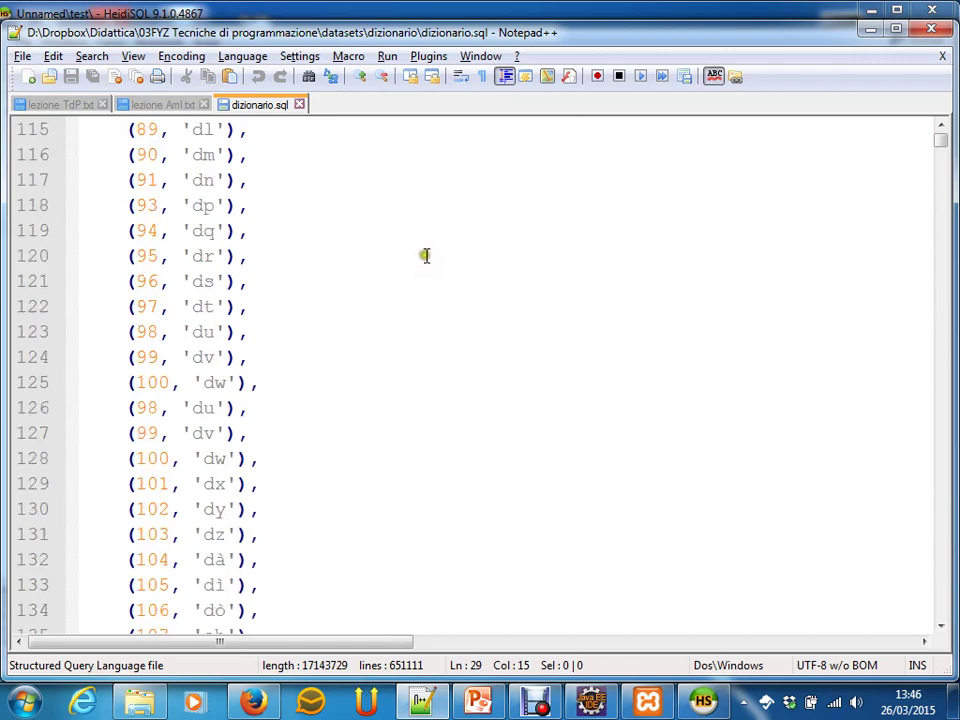
scroll(427, 256, "up", 20)
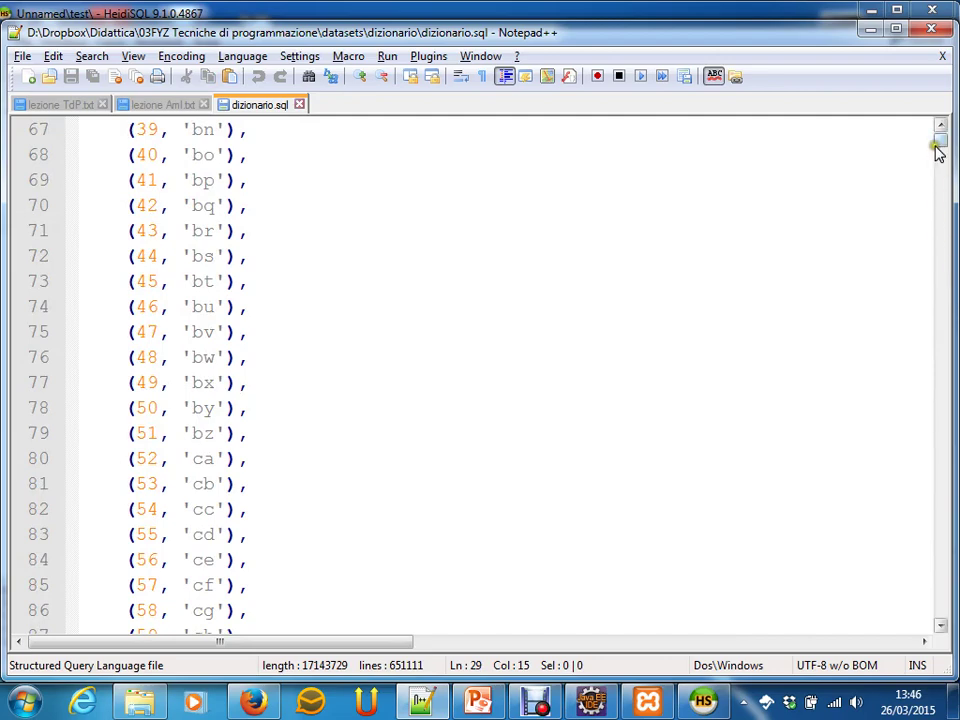
left_click_drag(938, 148, 940, 170)
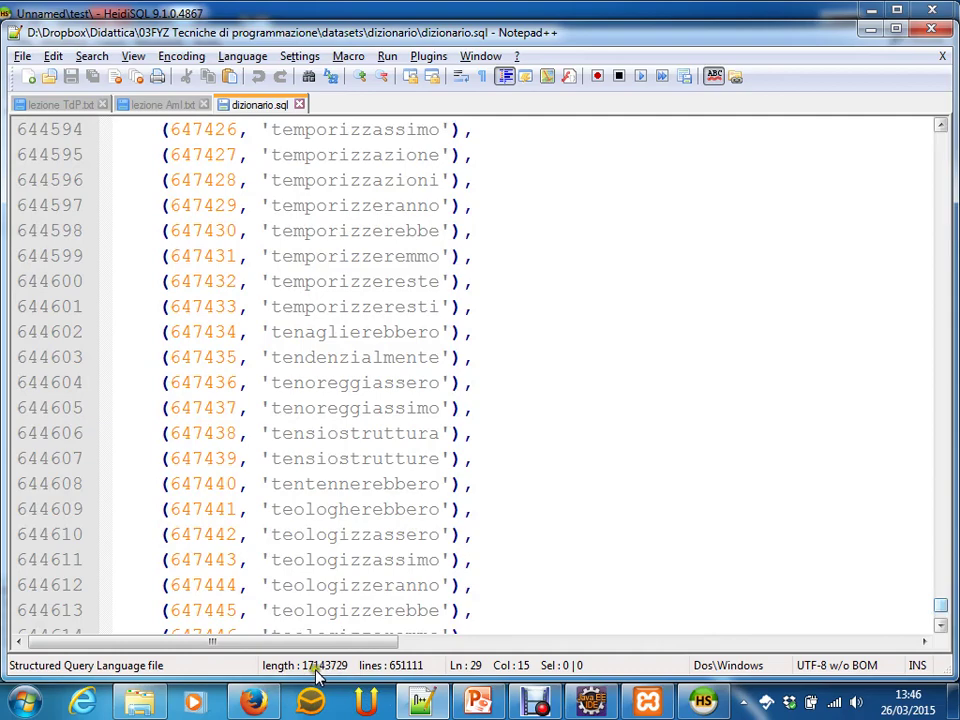
left_click(487, 414)
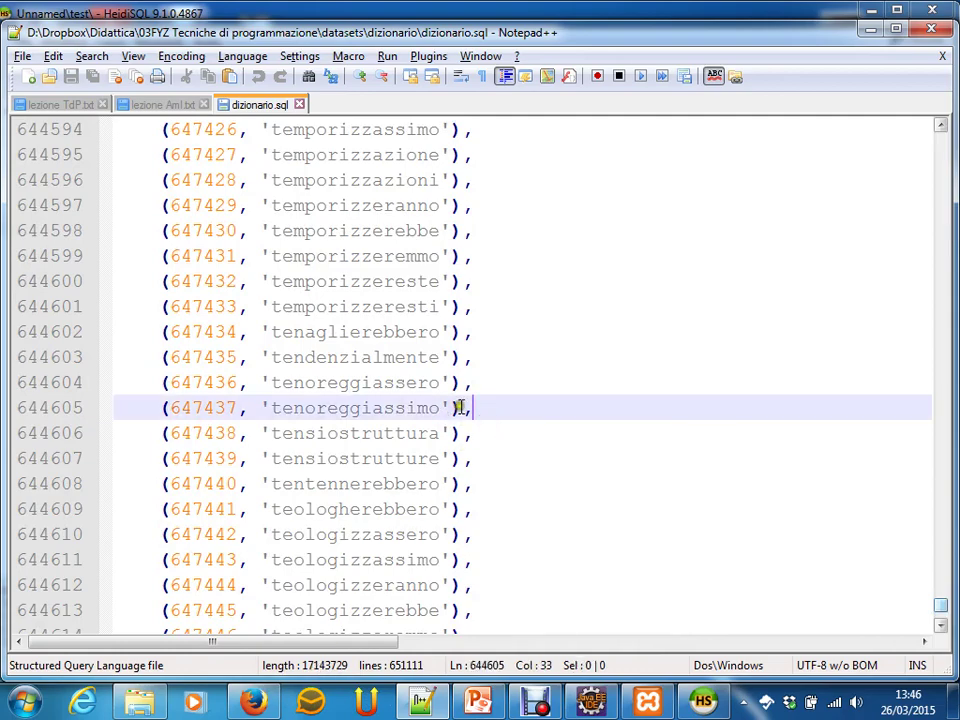
- Close dizionario.sql in Notepad++ and switch back to HeidiSQL
key("ctrl+w")
key("alt+Tab")
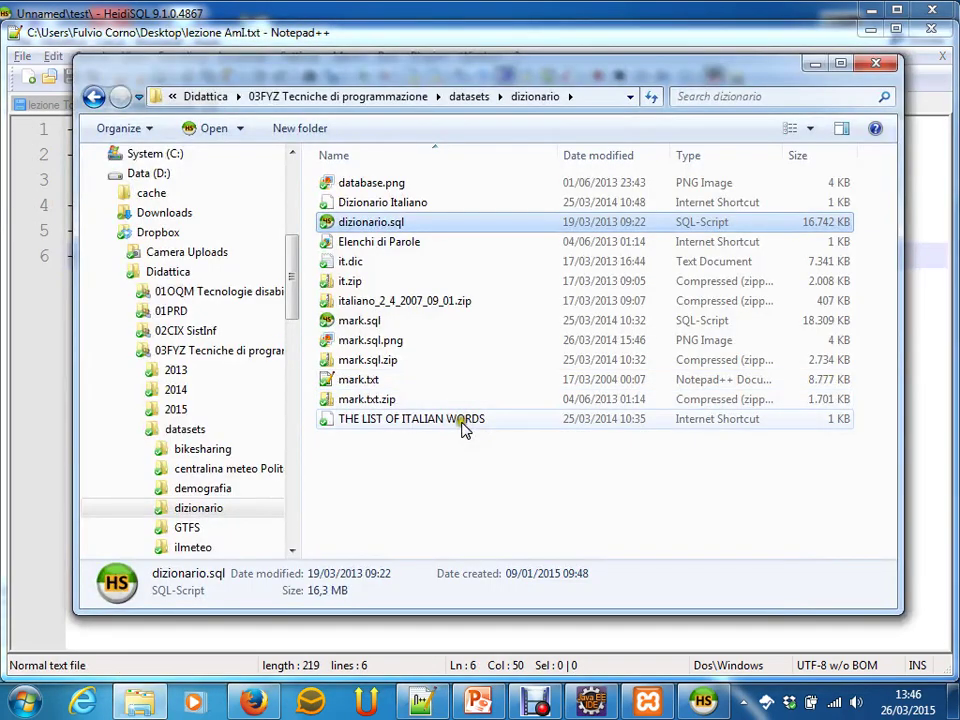
key("alt+Tab")
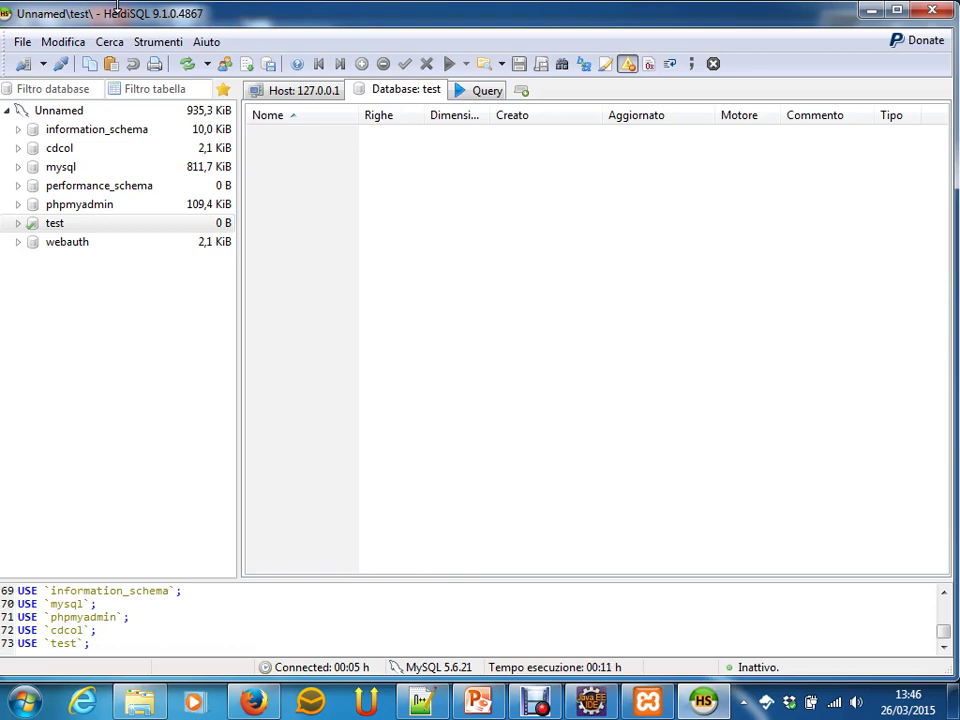
- Load mark.sql from the dizionario folder and execute it directly without loading it into the editor
left_click(22, 41)
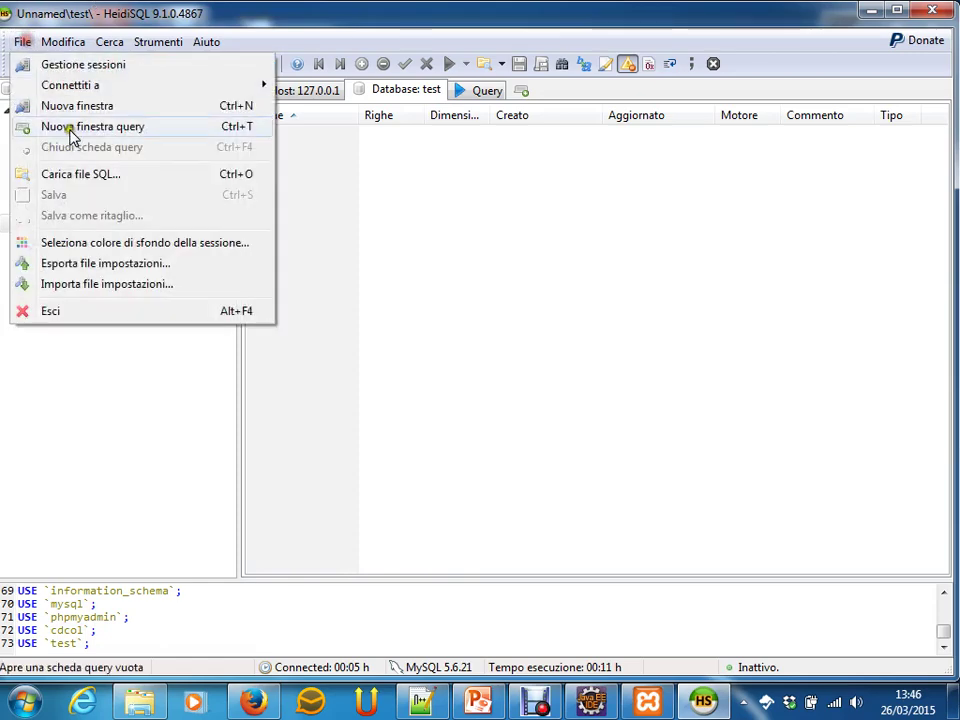
left_click(75, 175)
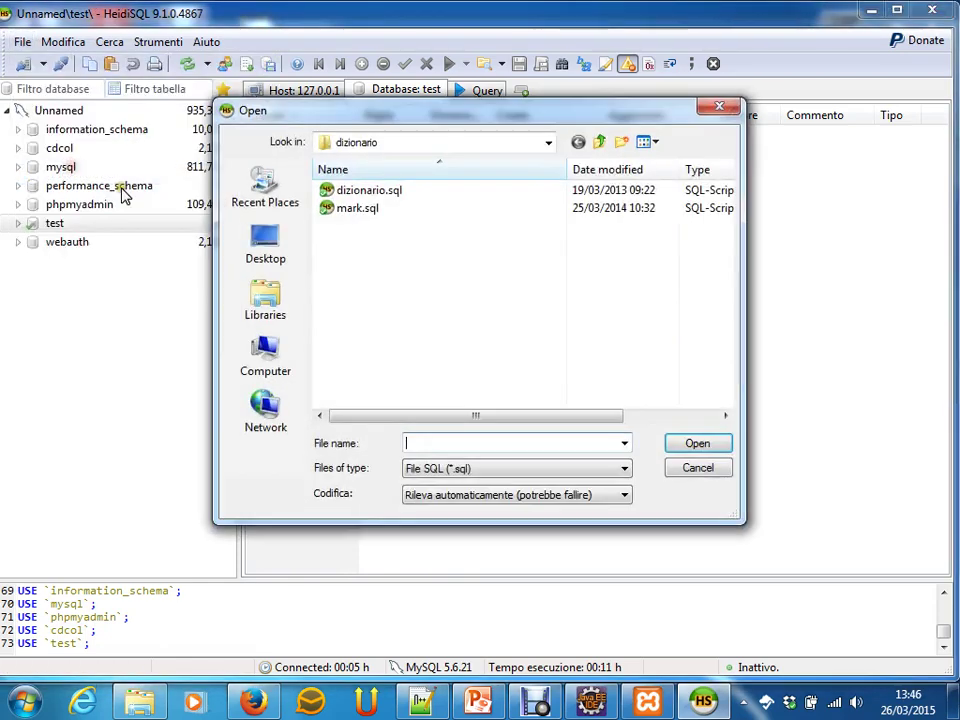
left_click(336, 210)
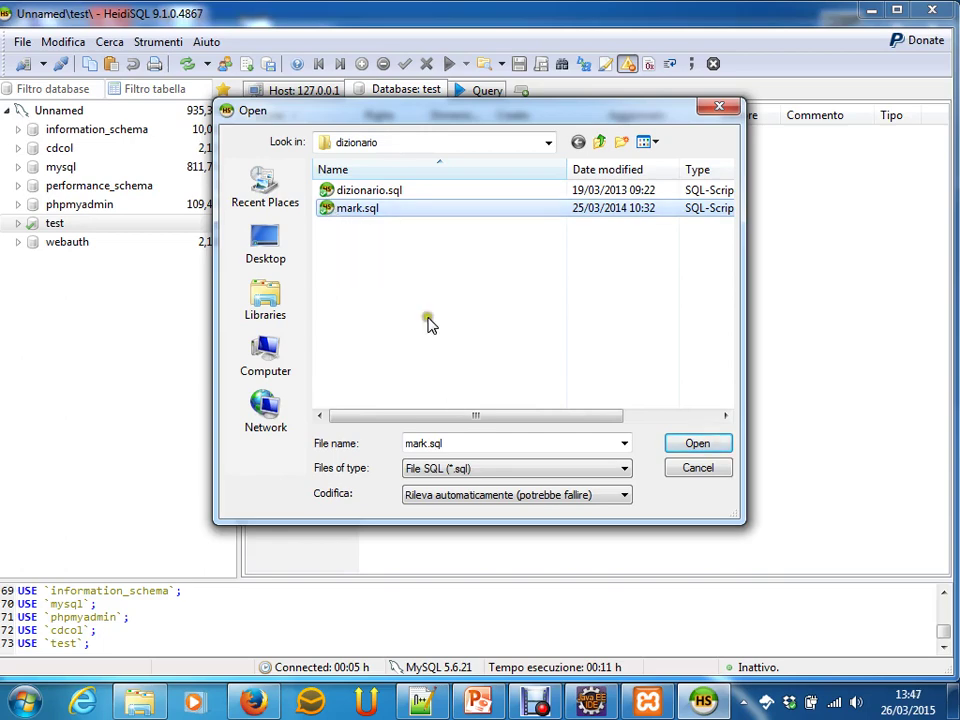
left_click(364, 212)
double_click(364, 212)
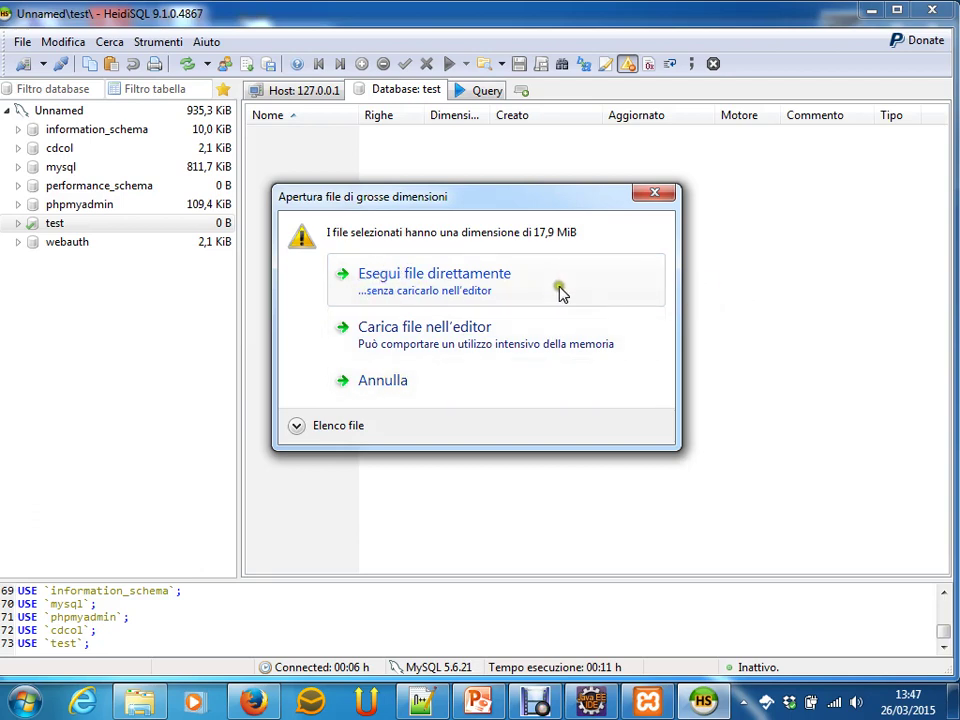
left_click(490, 290)
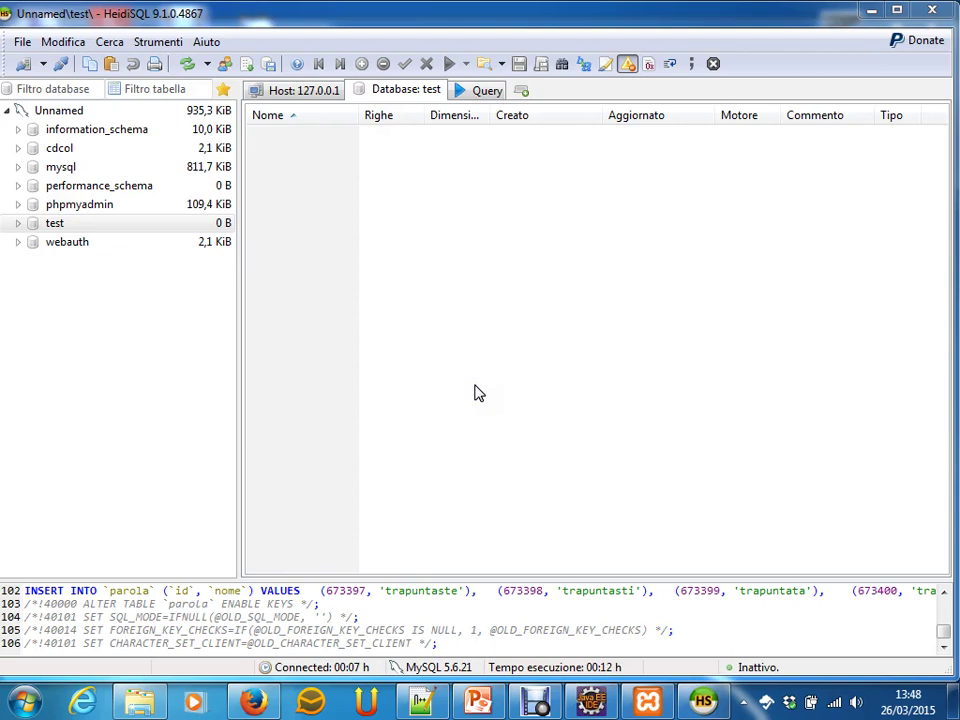
- Refresh the server's database list and select the dizionario database to show its tables
left_click(545, 257)
left_click(276, 333)
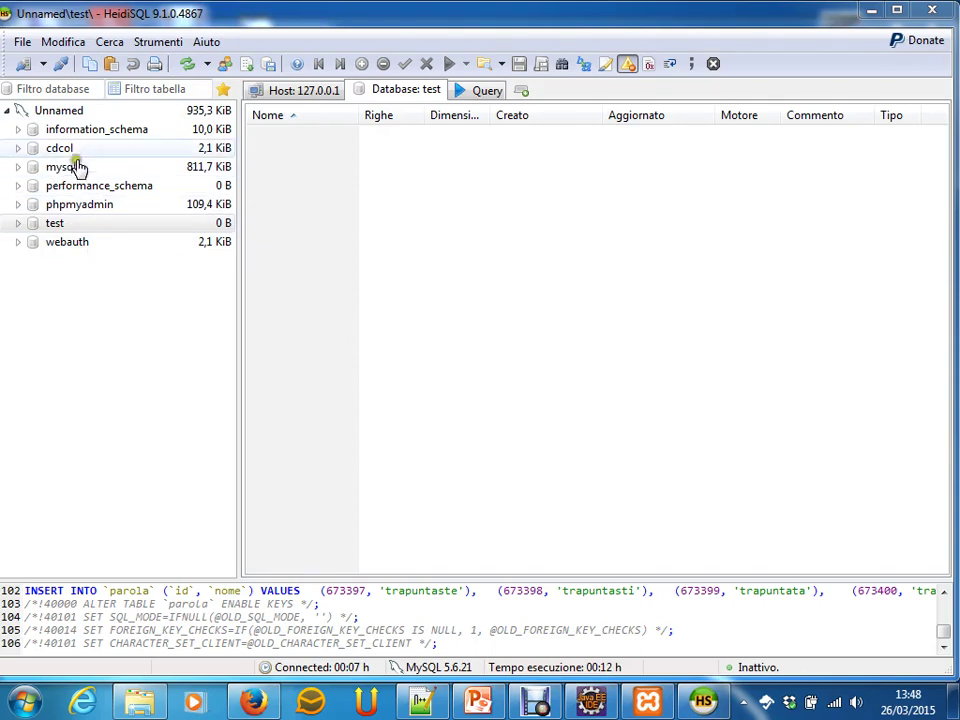
left_click(75, 296)
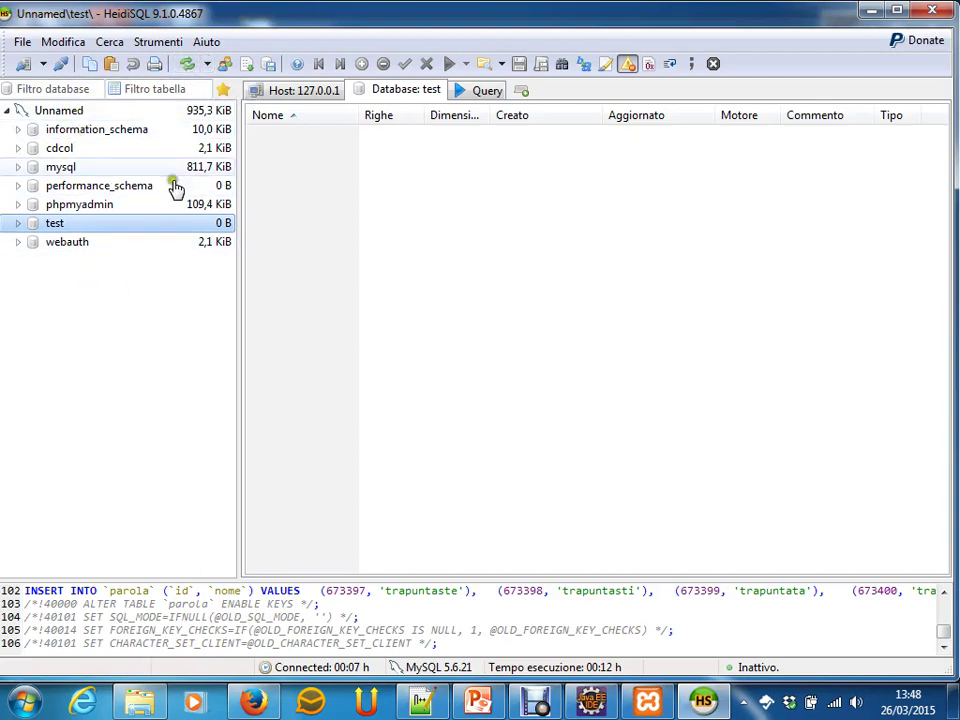
left_click(190, 66)
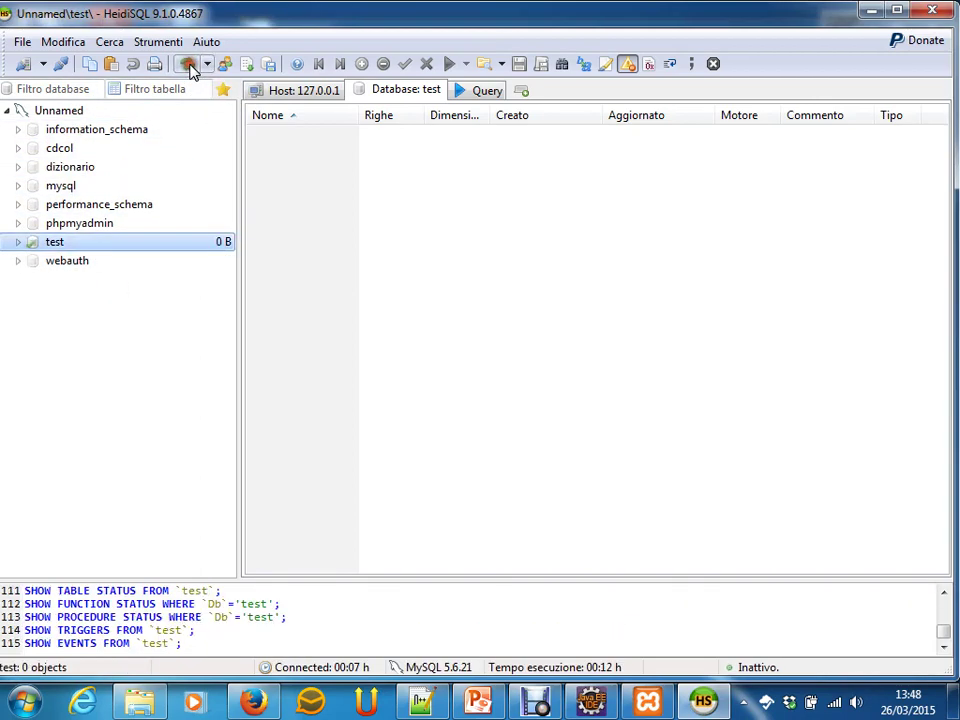
left_click(72, 172)
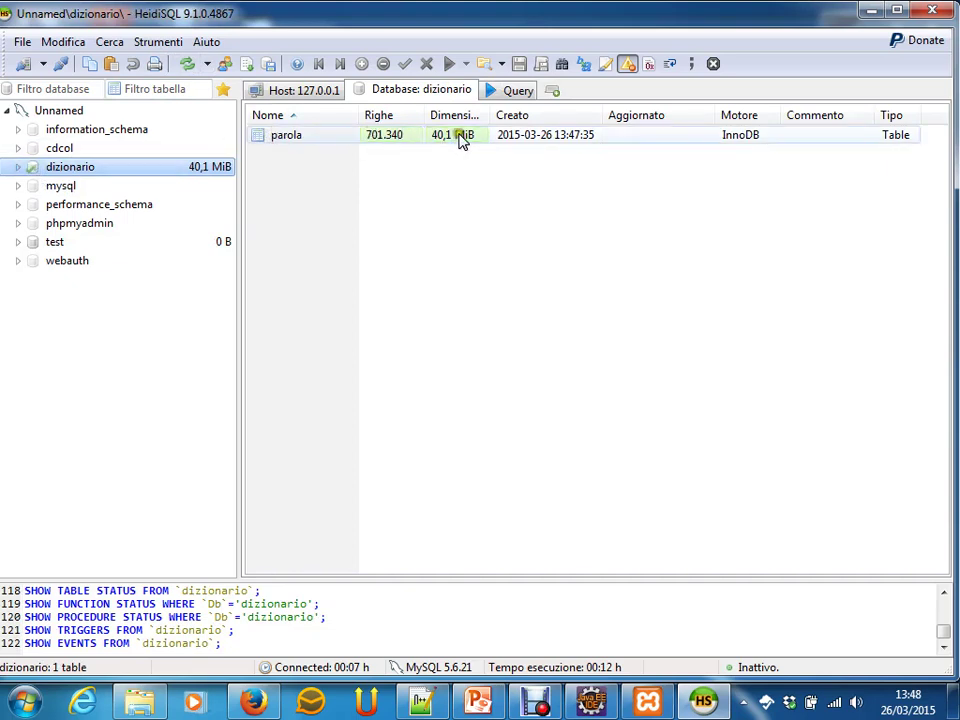
- Expand the dizionario database and open the structure of its parola table
left_click(18, 168)
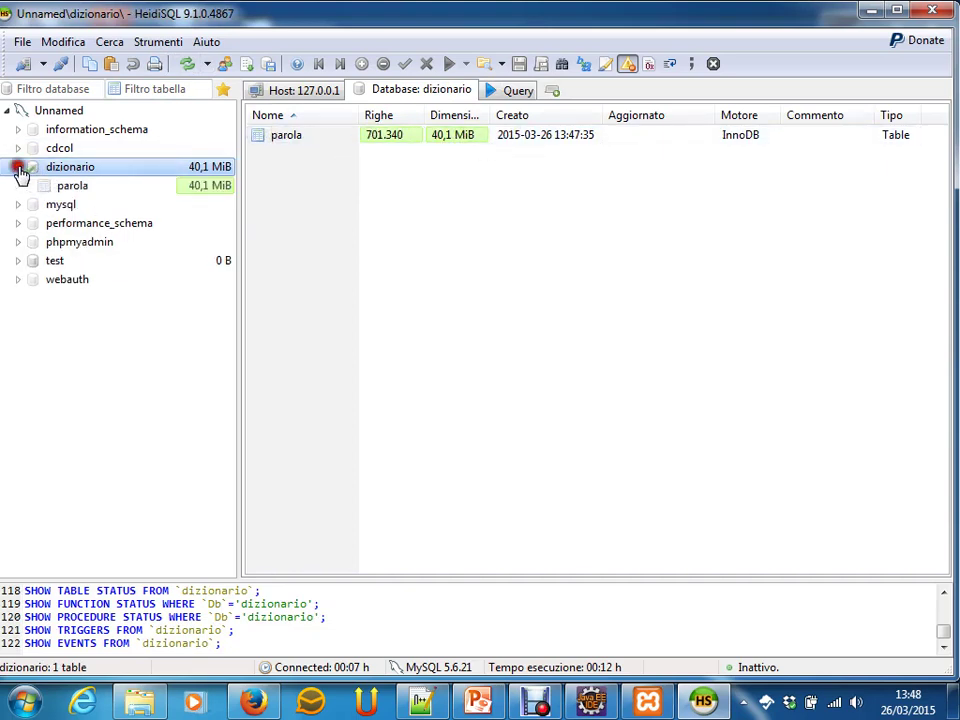
left_click(62, 188)
left_click(55, 167)
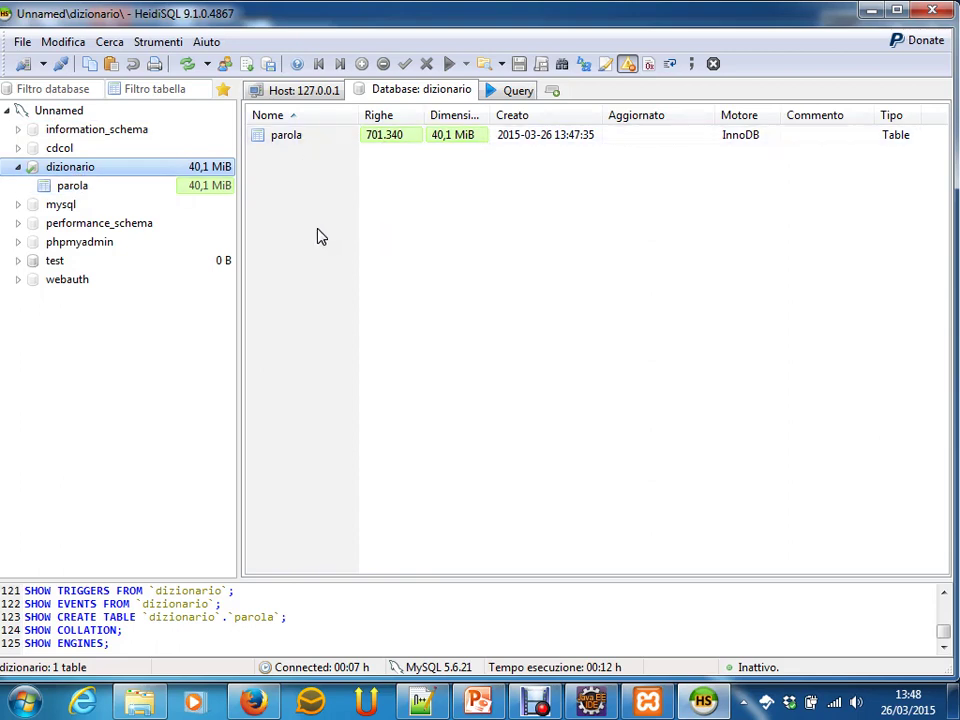
left_click(72, 186)
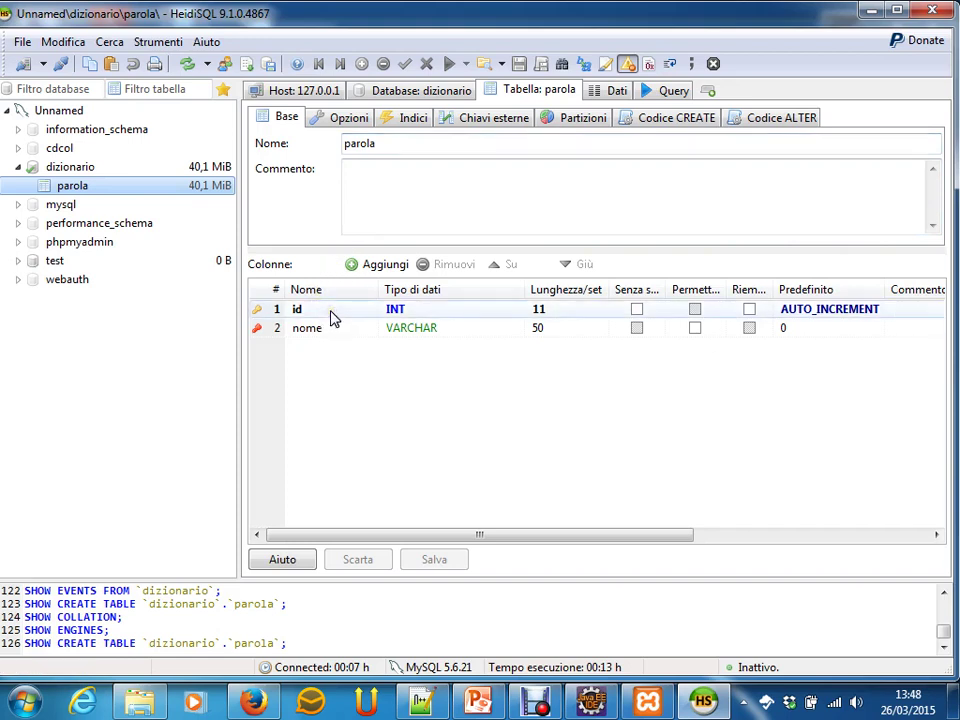
- Examine the definitions and data types of the parola table's id and nome columns
left_click(300, 311)
left_click(324, 328)
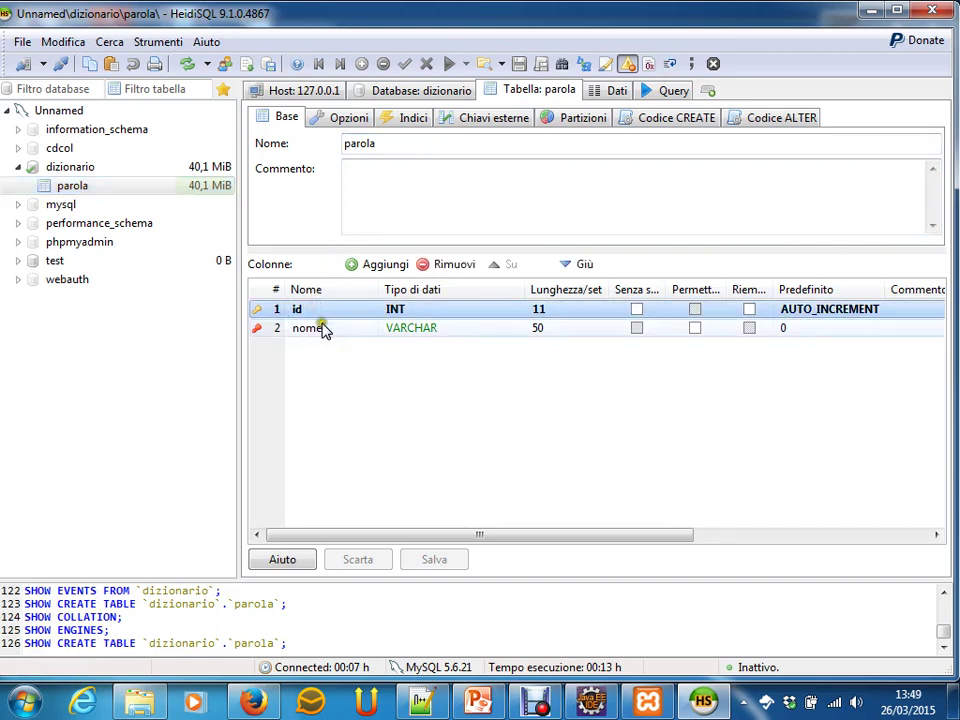
left_click(324, 329)
left_click(296, 381)
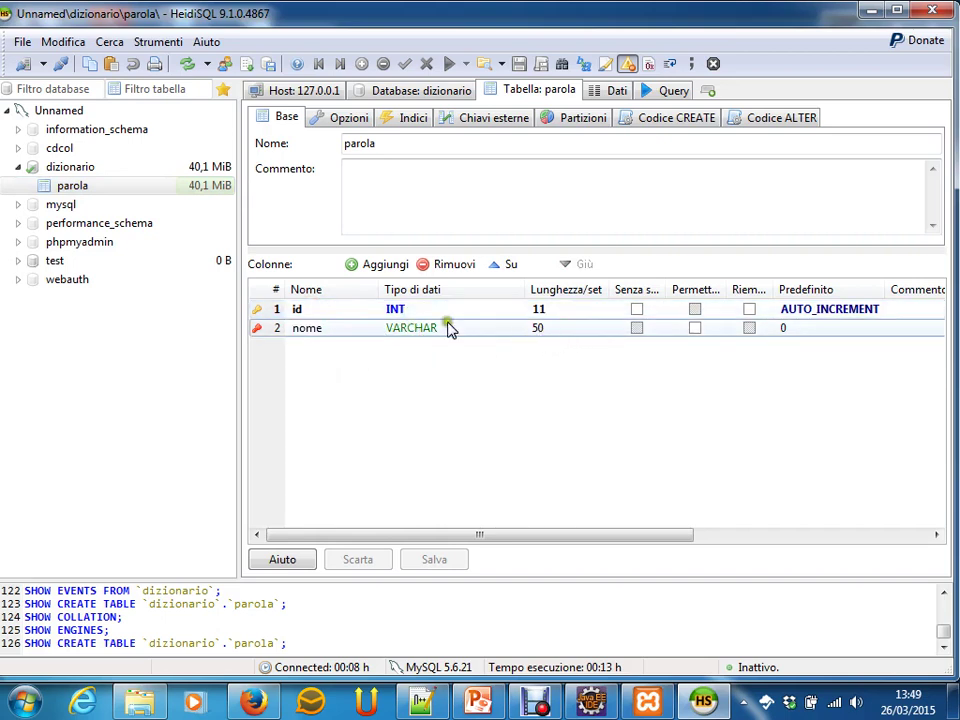
- Examine the key markers of the id and nome columns and the commands available for the id column
left_click(261, 315)
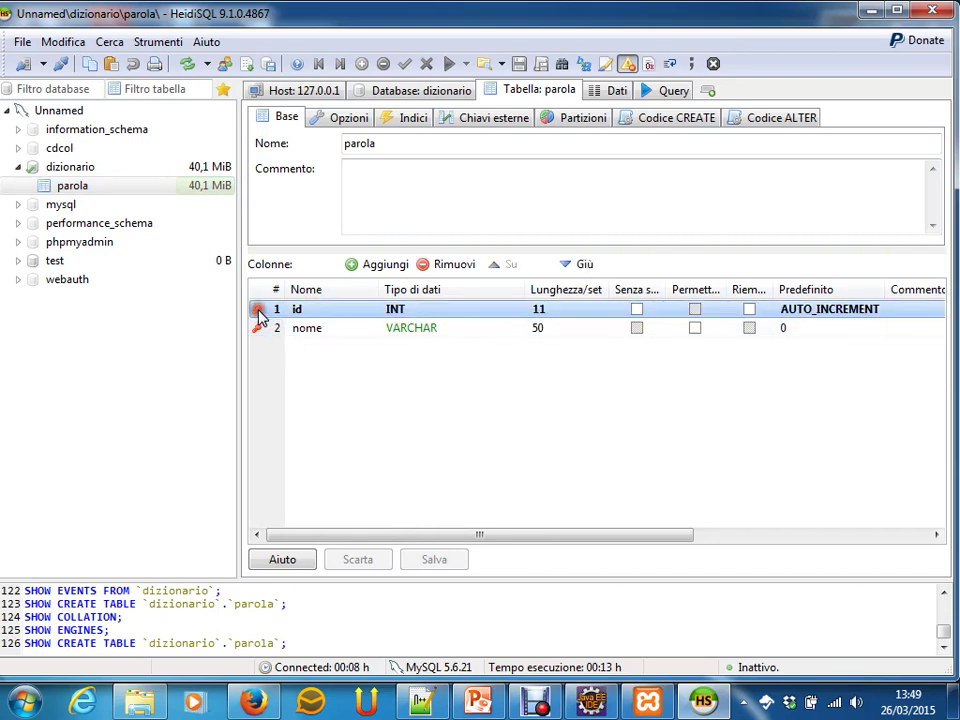
right_click(261, 315)
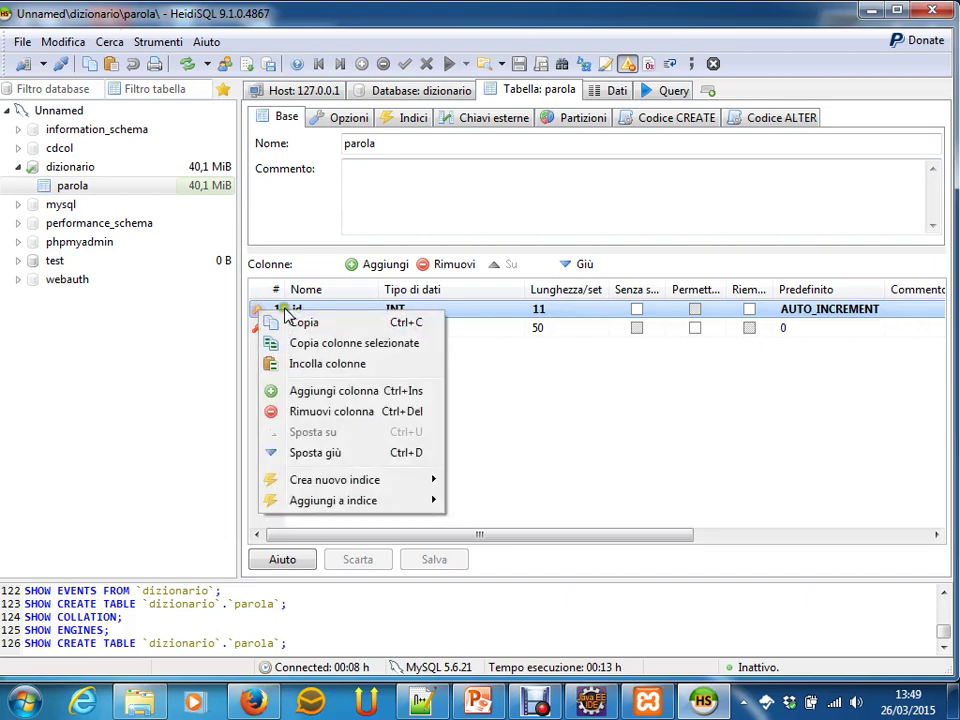
left_click(657, 400)
left_click(266, 312)
left_click(272, 328)
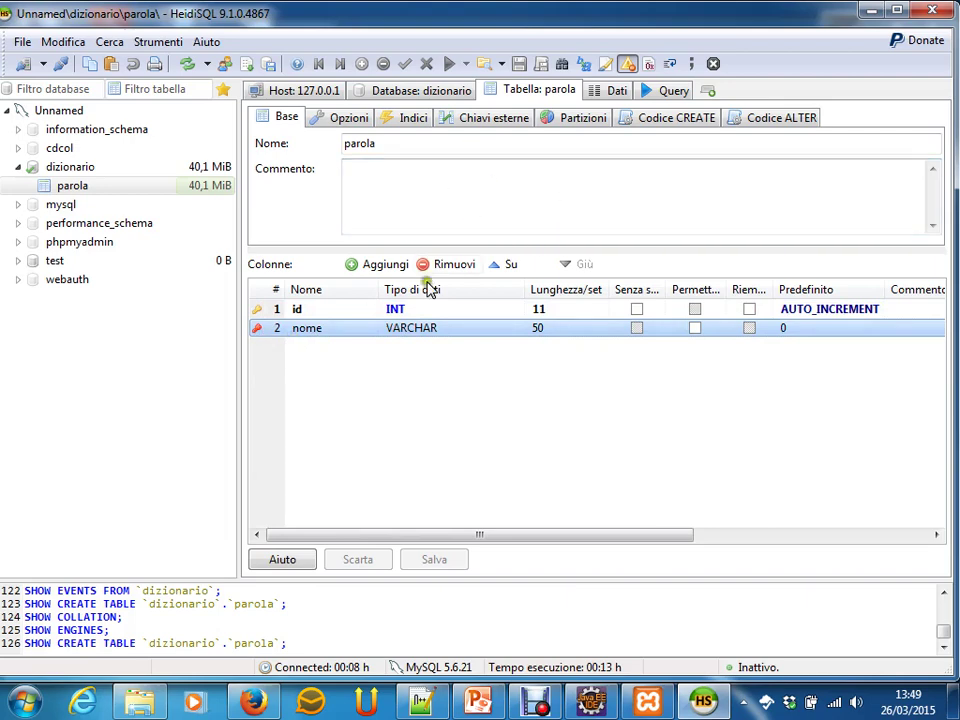
- View the parola table's options, then inspect its PRIMARY KEY and nome indexes alongside the nome column
left_click(350, 119)
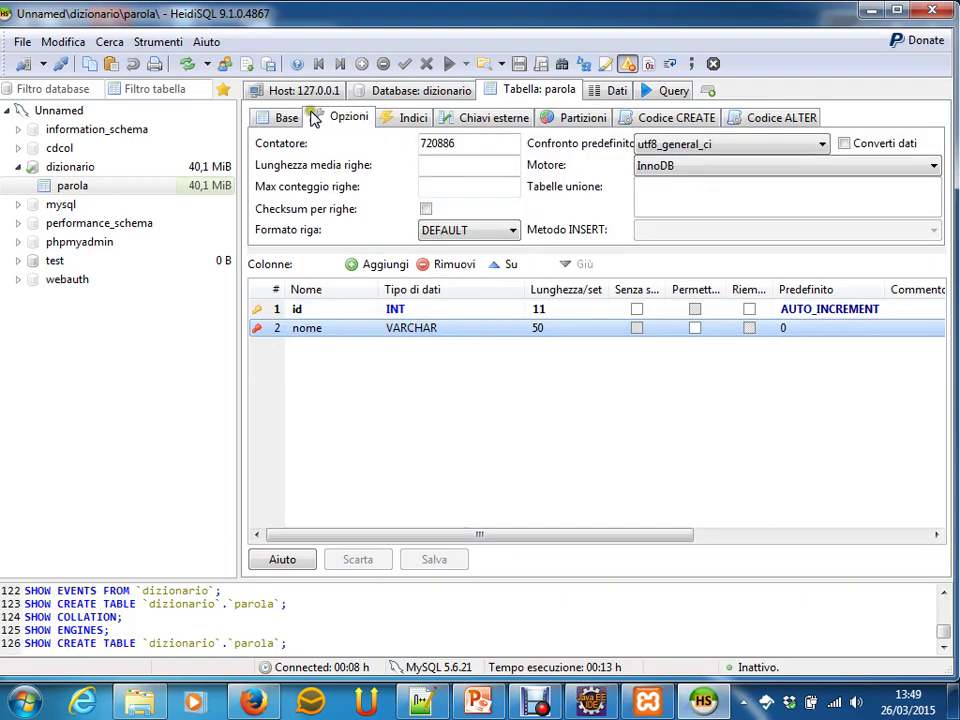
left_click(411, 119)
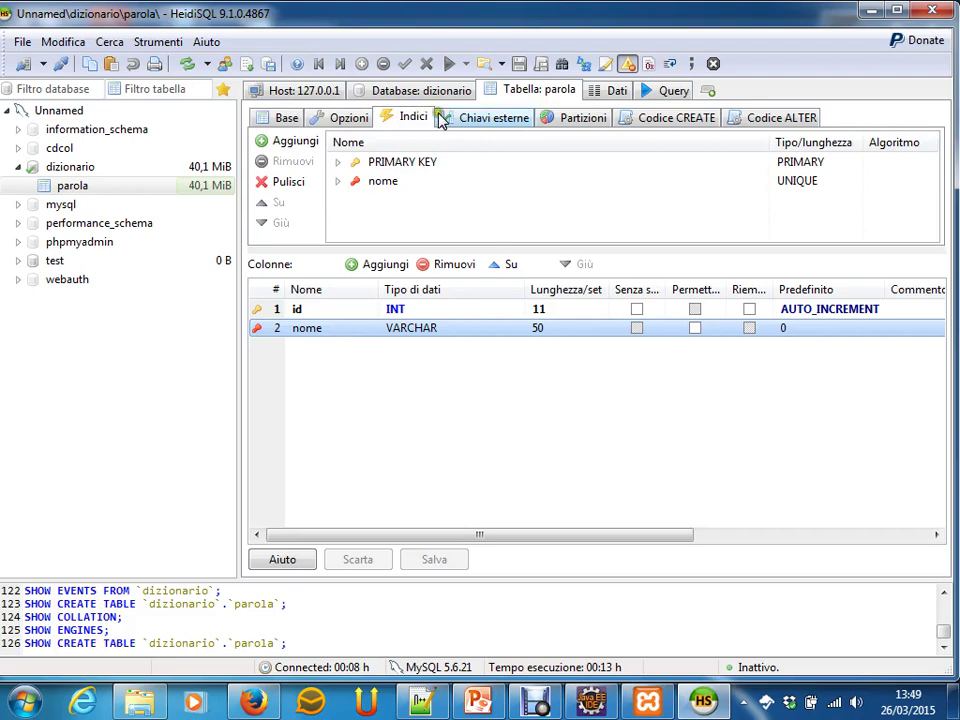
left_click(403, 162)
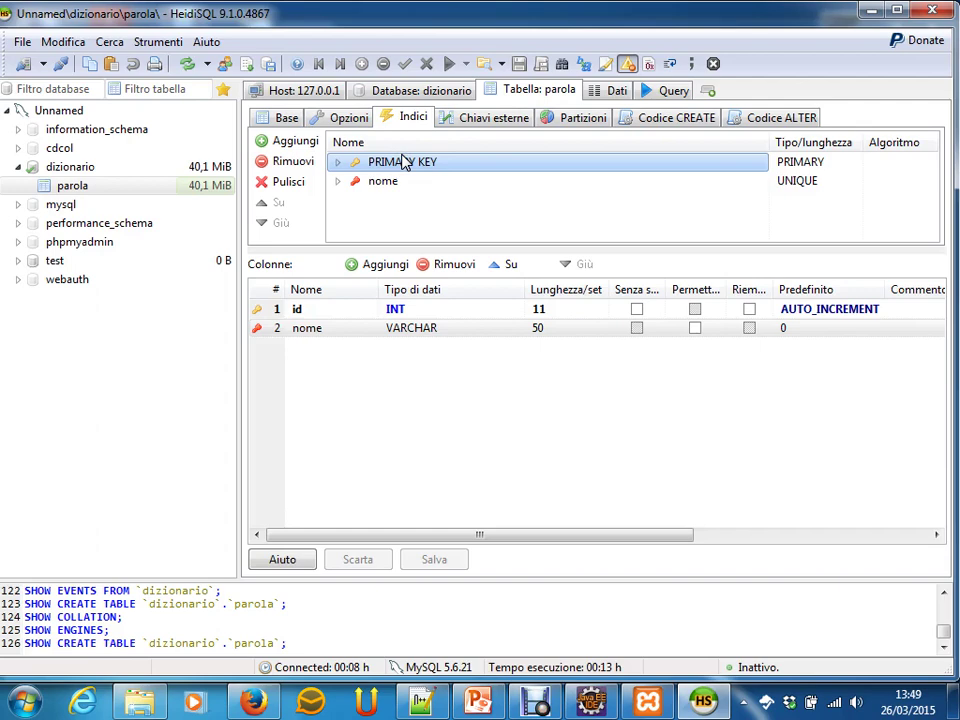
left_click(397, 182)
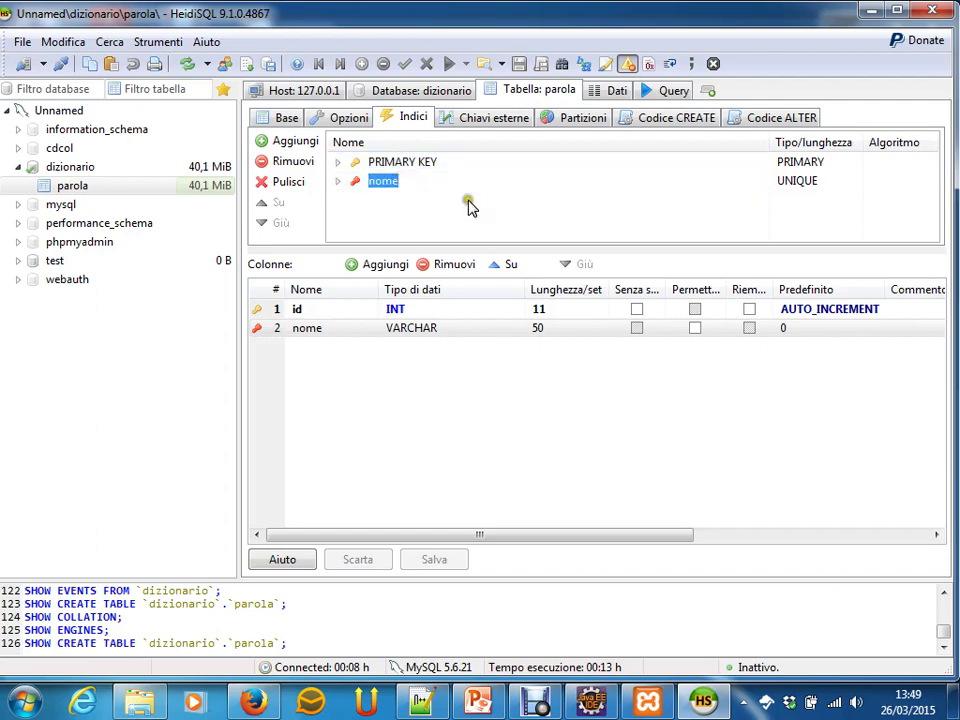
left_click(318, 333)
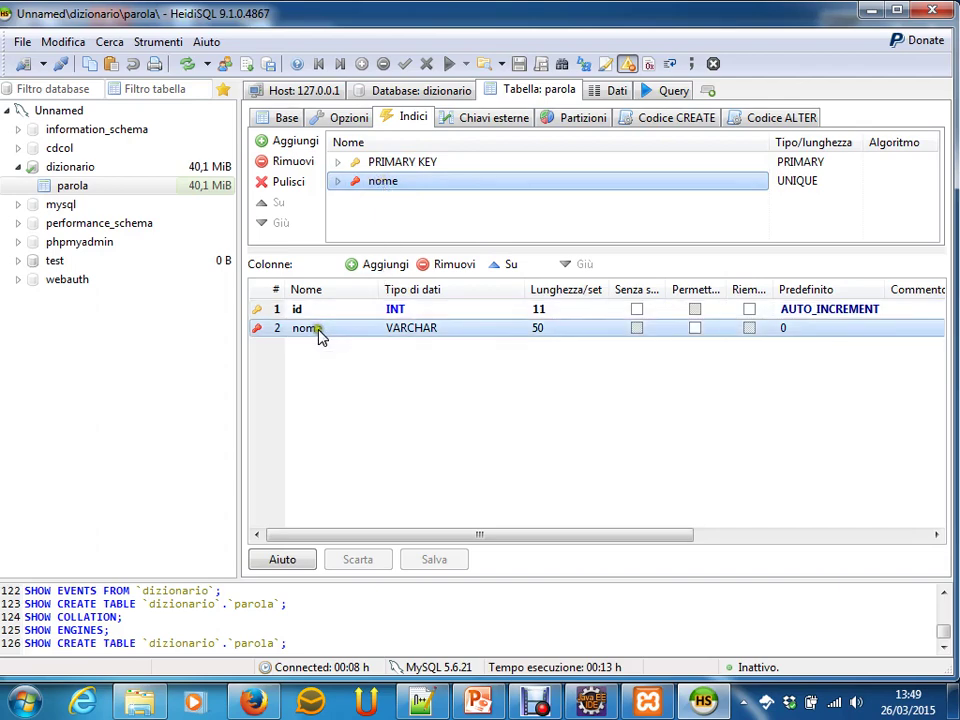
- Inspect the nome index and its type setting, then view the parola table's foreign keys
left_click(338, 184)
left_click(338, 184)
left_click(812, 184)
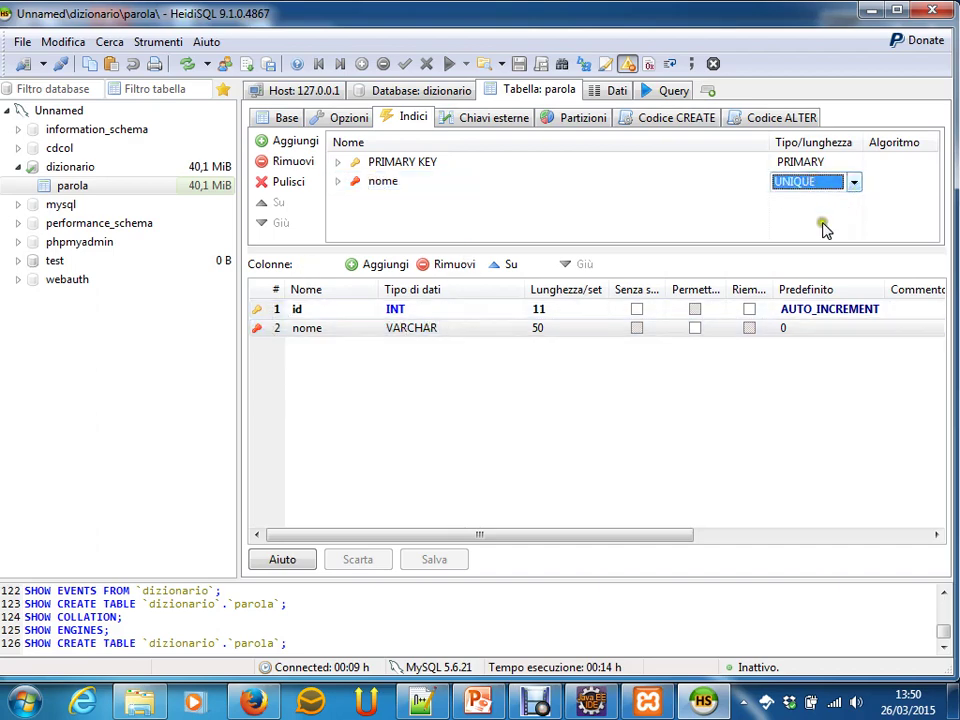
key("Return")
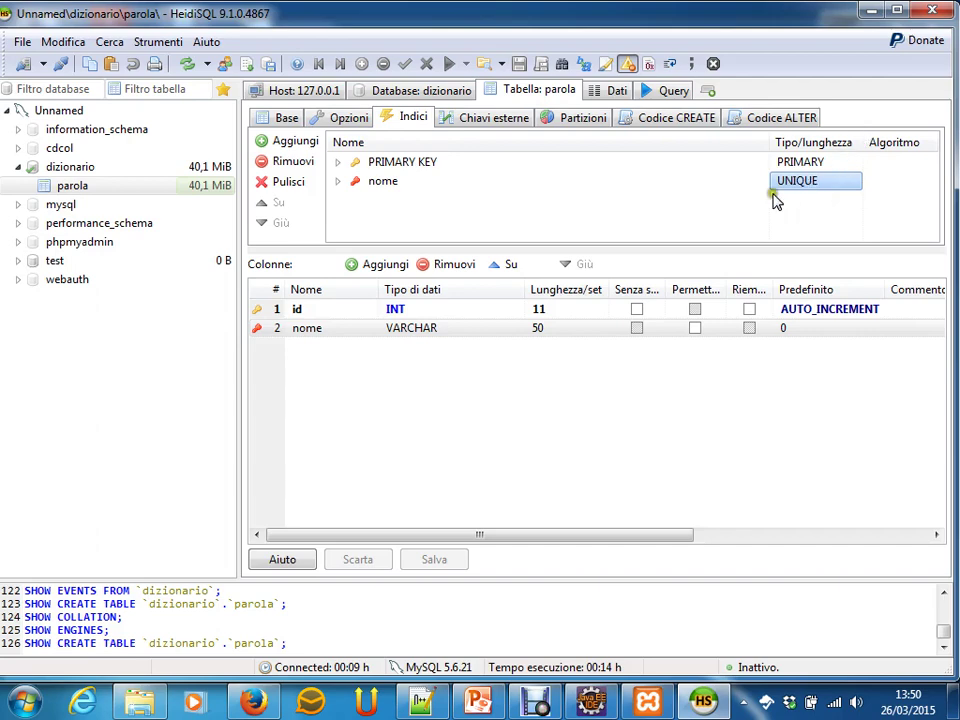
left_click(500, 120)
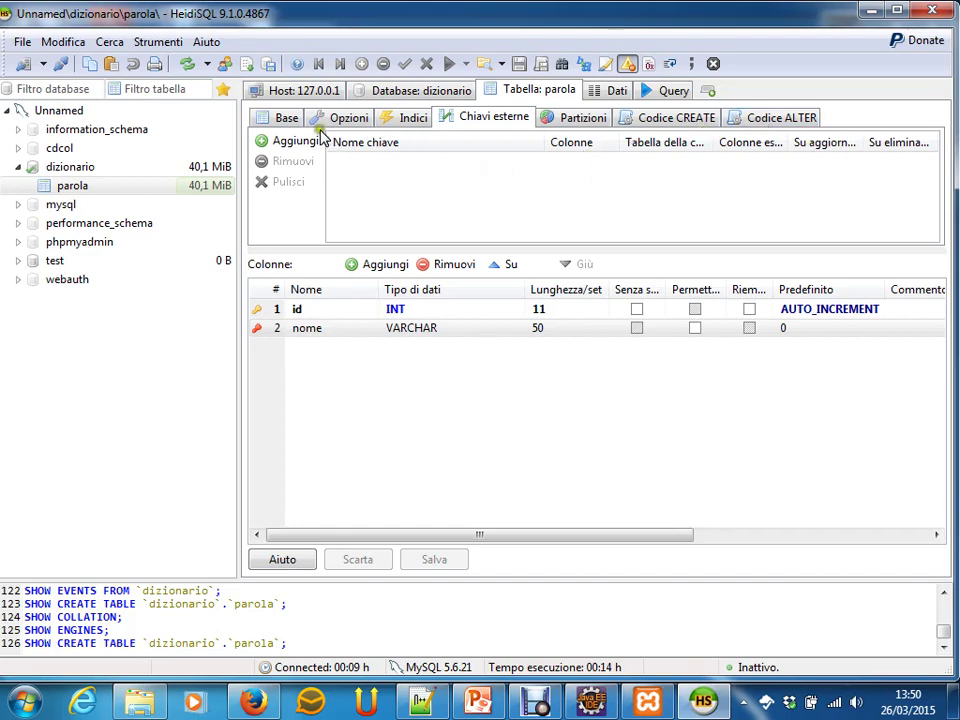
- Return to the parola table's basic properties and examine the id column and the nome column's length
left_click(287, 118)
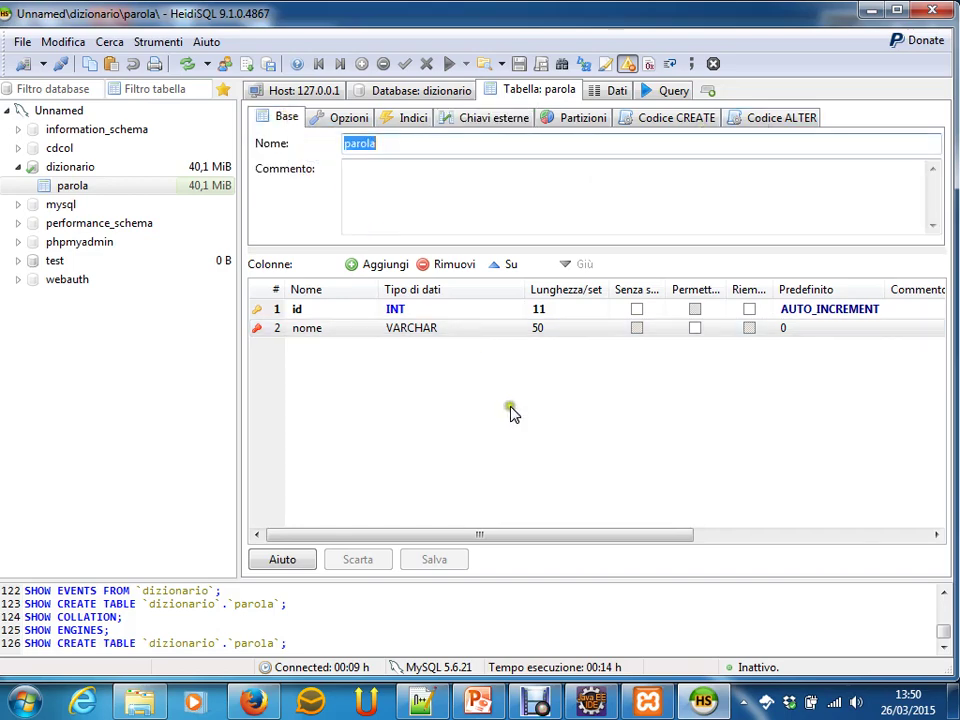
left_click(325, 312)
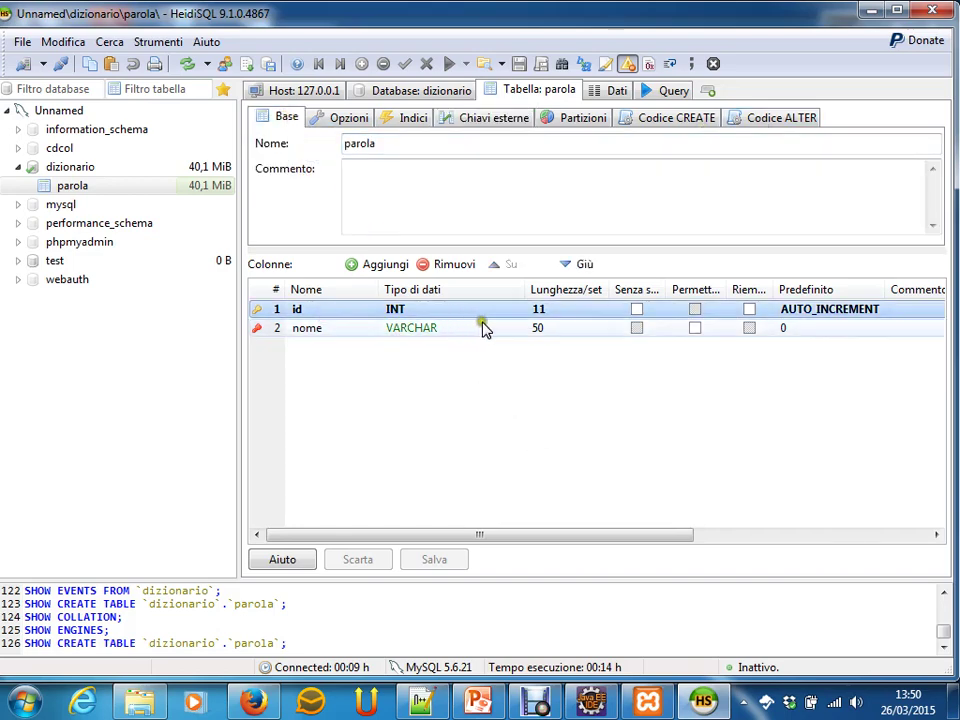
left_click(555, 334)
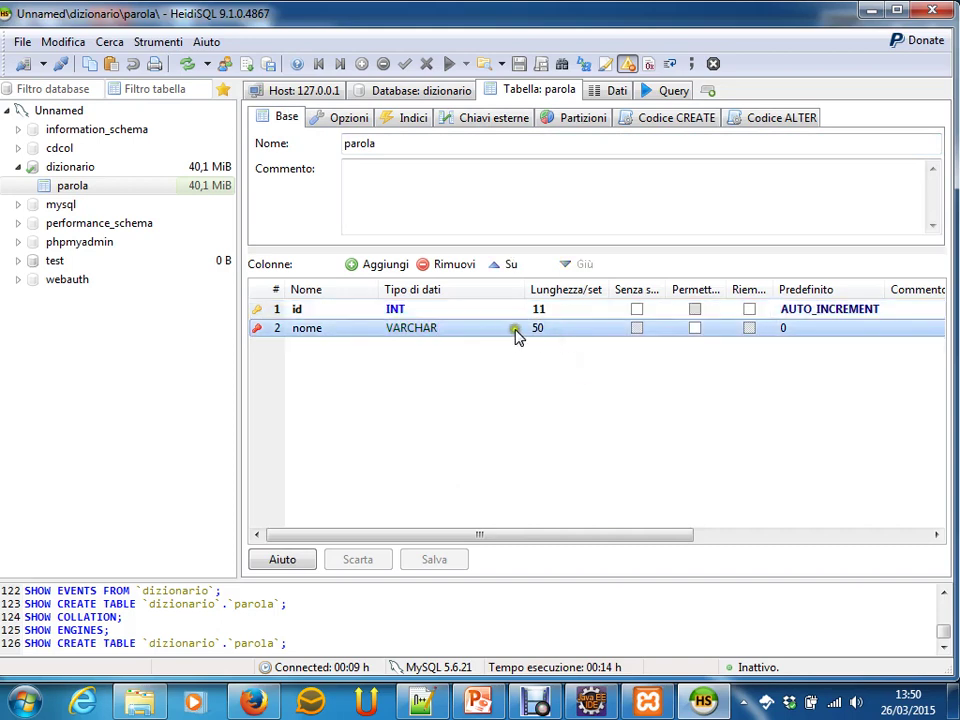
left_click(549, 330)
left_click(549, 330)
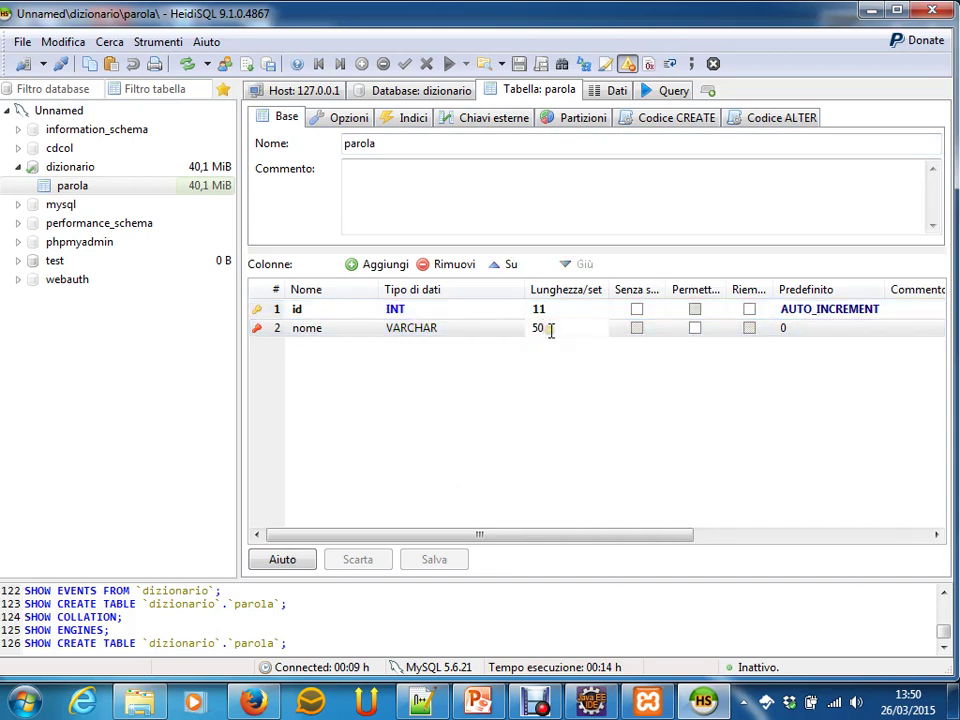
left_click(456, 513)
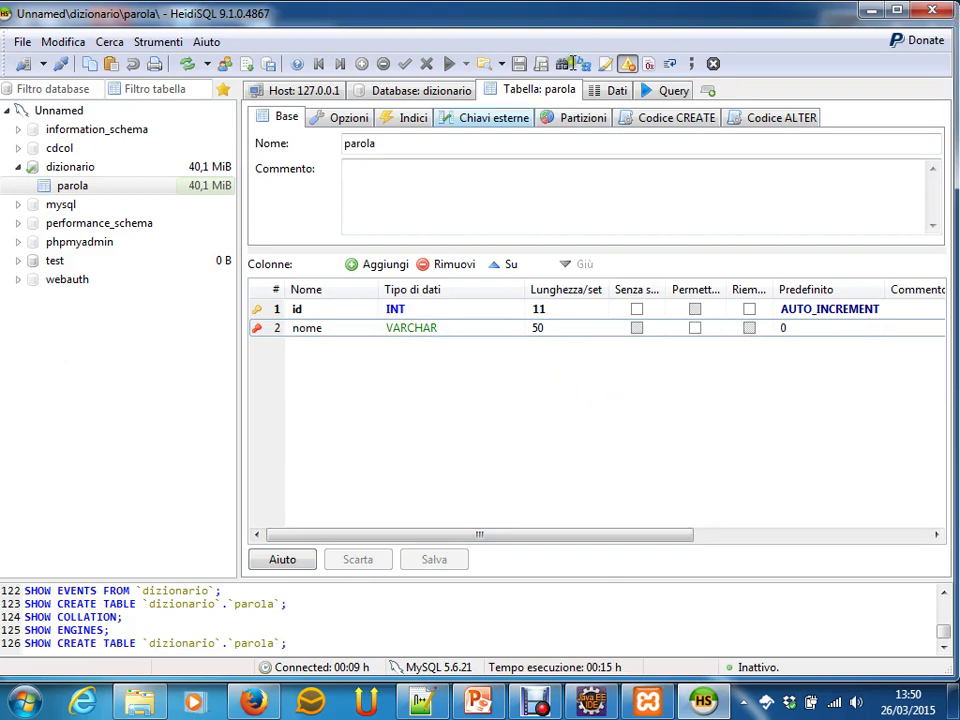
- View the SQL CREATE code that defines the parola table
left_click(681, 116)
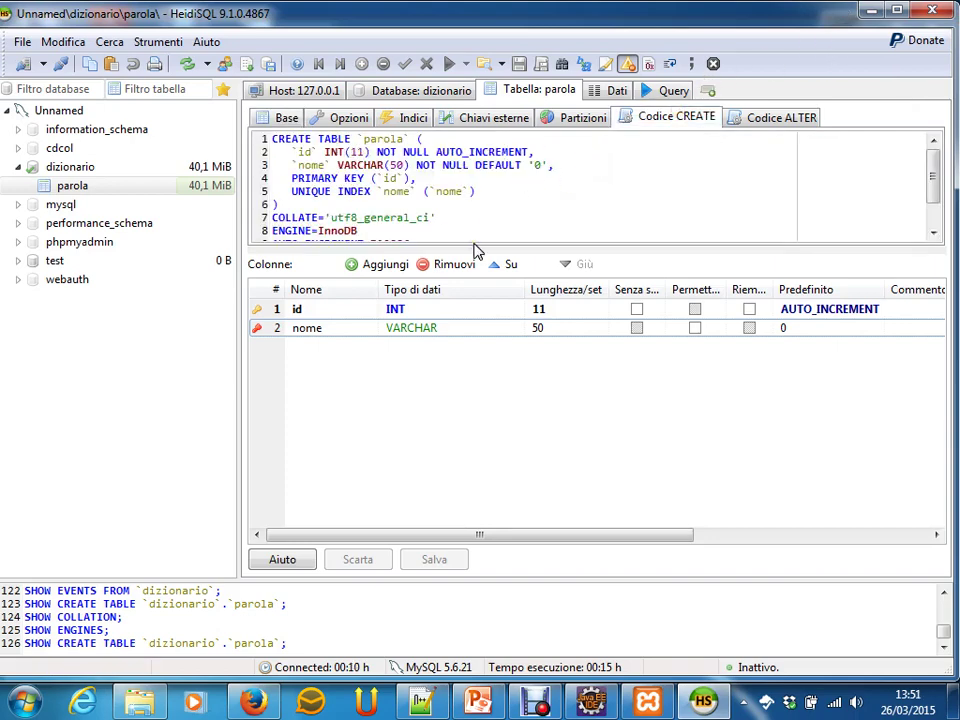
left_click(935, 178)
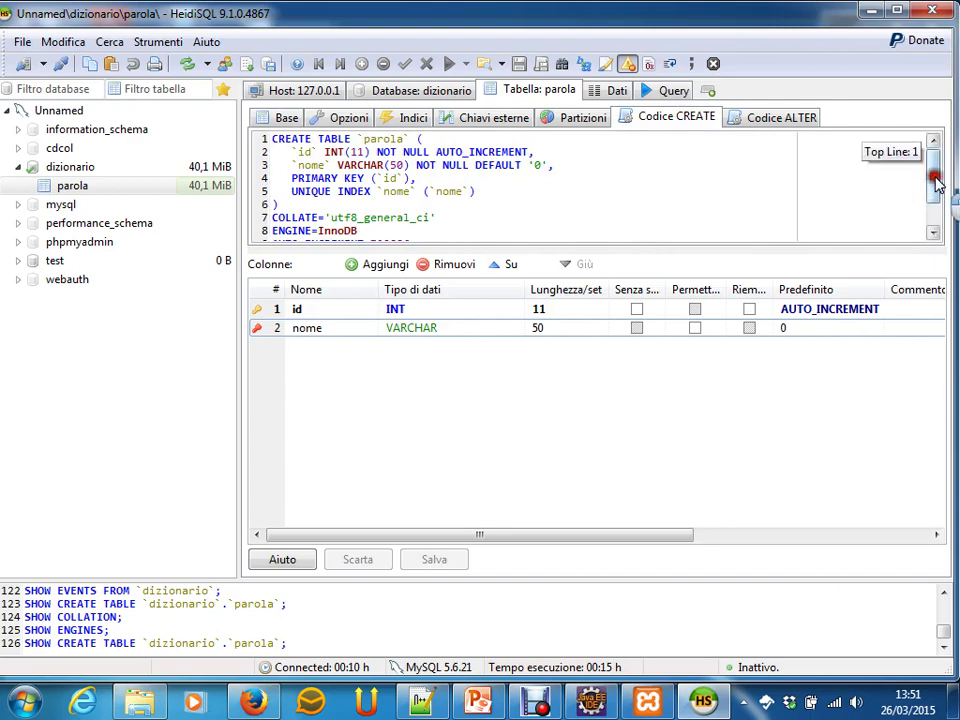
mouse_move(935, 178)
left_mouse_down()
mouse_move(932, 200)
mouse_move(921, 160)
mouse_move(918, 168)
left_mouse_up()
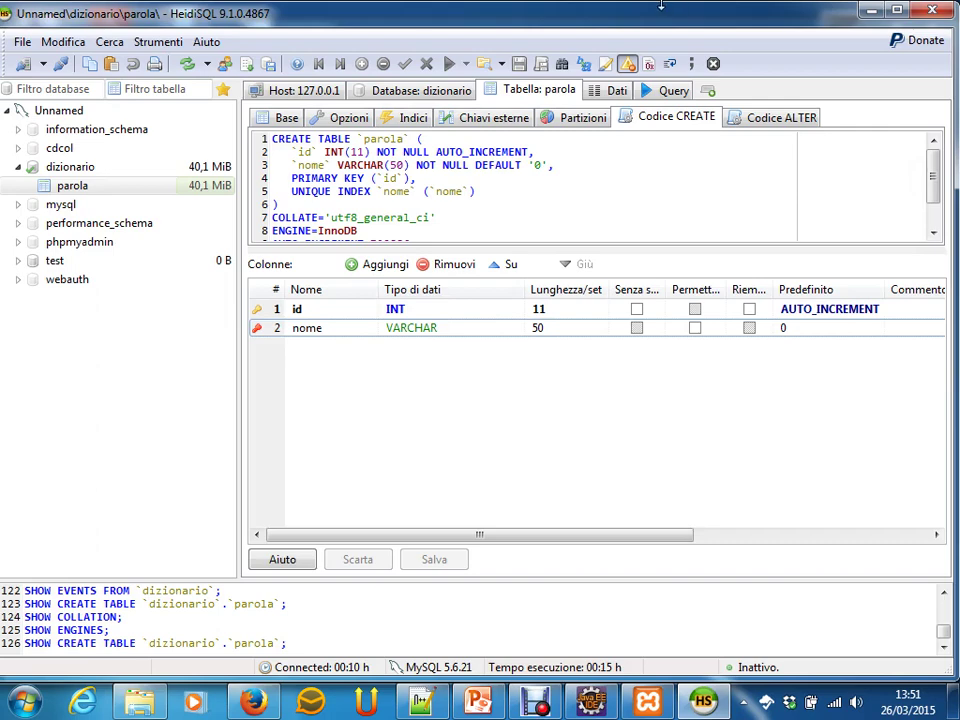
- Review the parola table's basic properties, the host's database list and the dizionario database overview, ending on the table structure
left_click(285, 117)
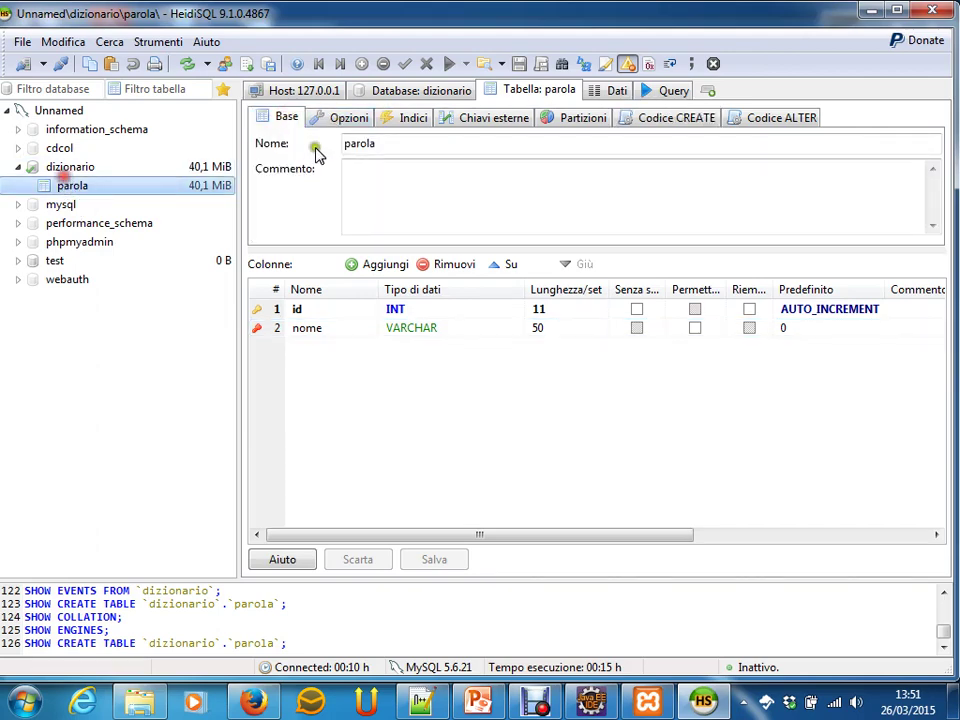
left_click(323, 117)
left_click(285, 118)
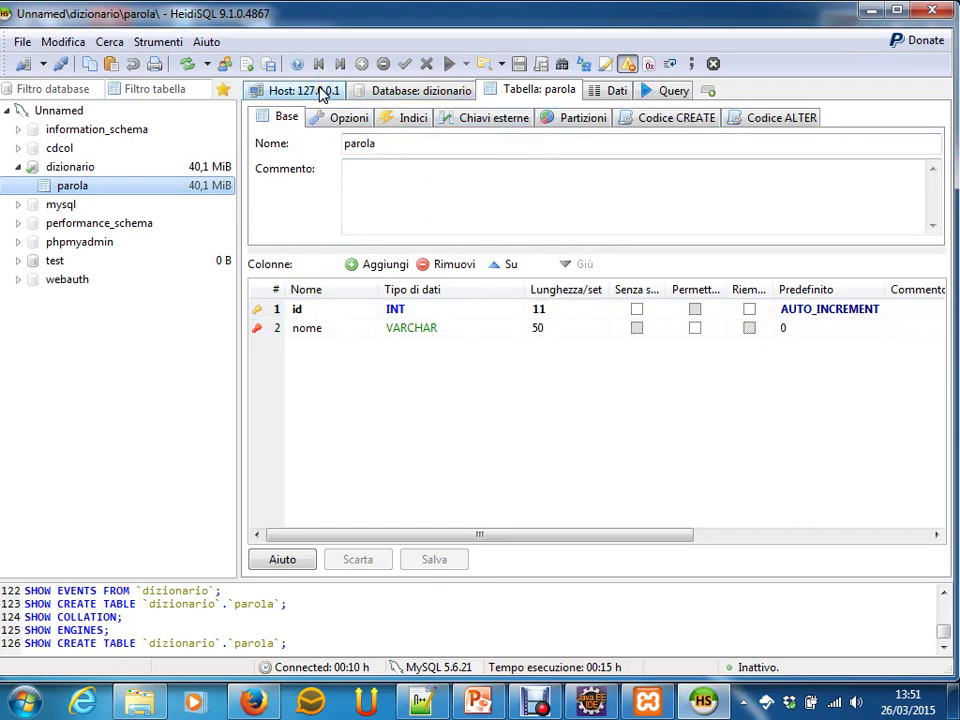
left_click(293, 90)
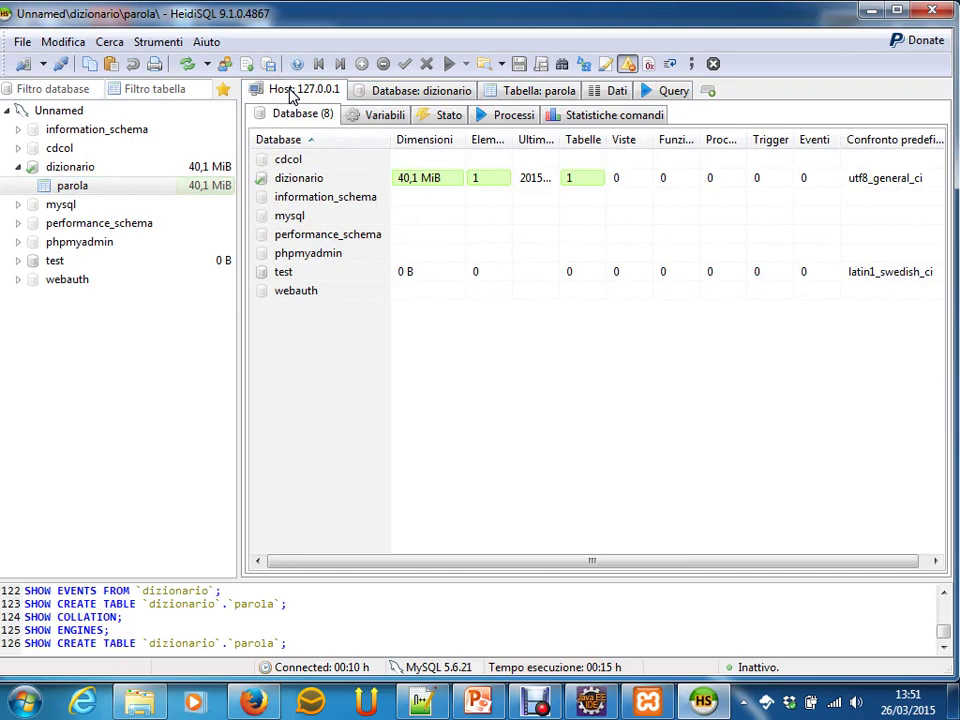
left_click(414, 90)
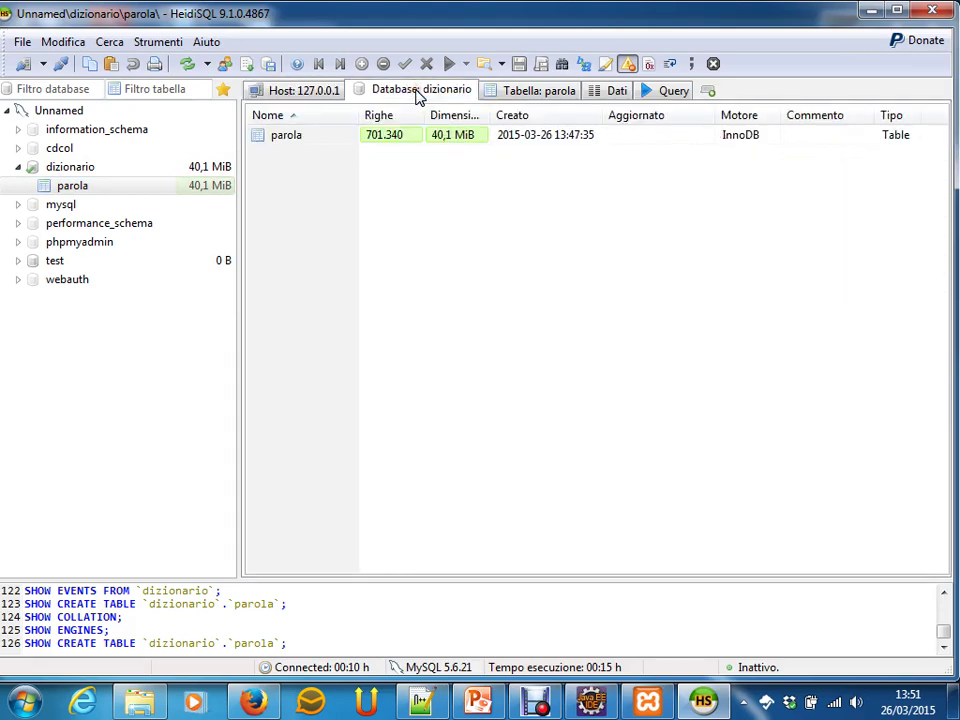
left_click(556, 92)
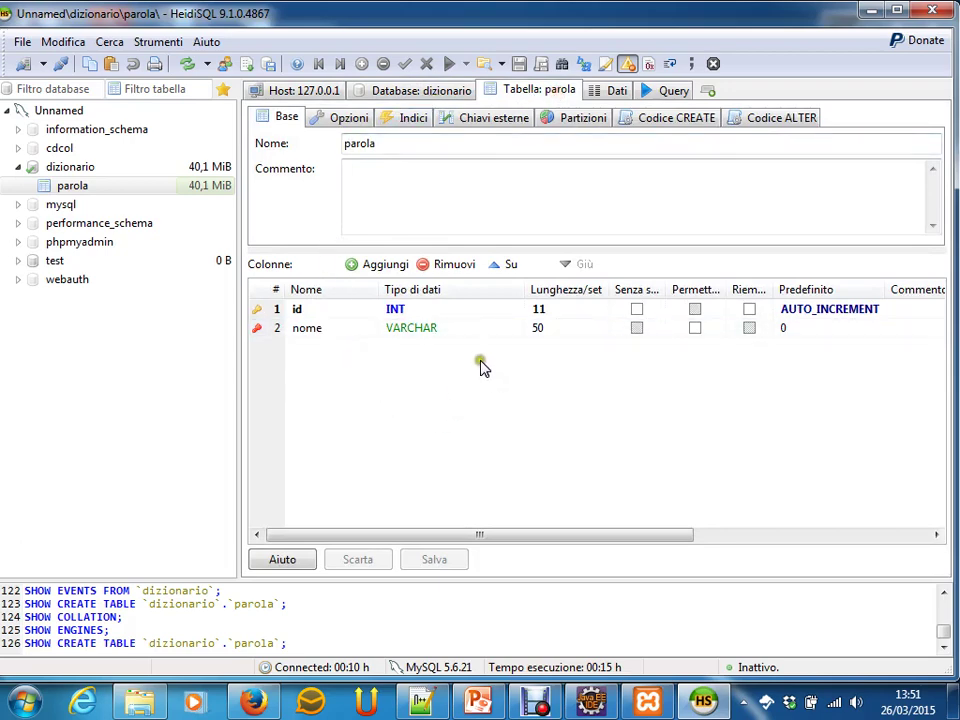
- Browse the data rows of the parola table, then return to the first row
left_click(618, 92)
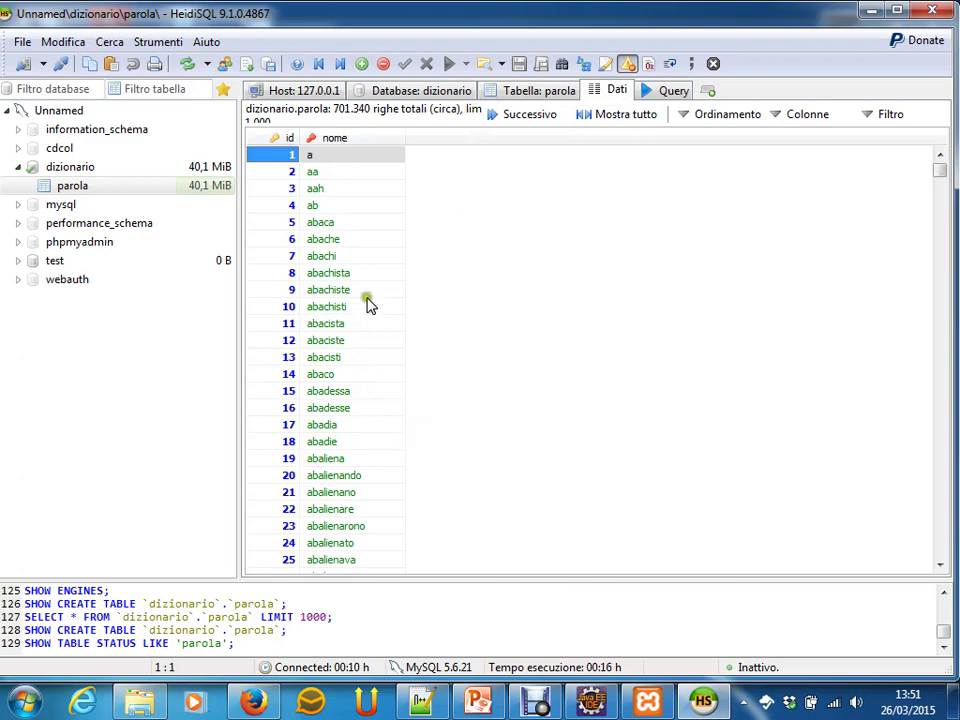
left_click_drag(938, 166, 924, 133)
left_click(373, 289)
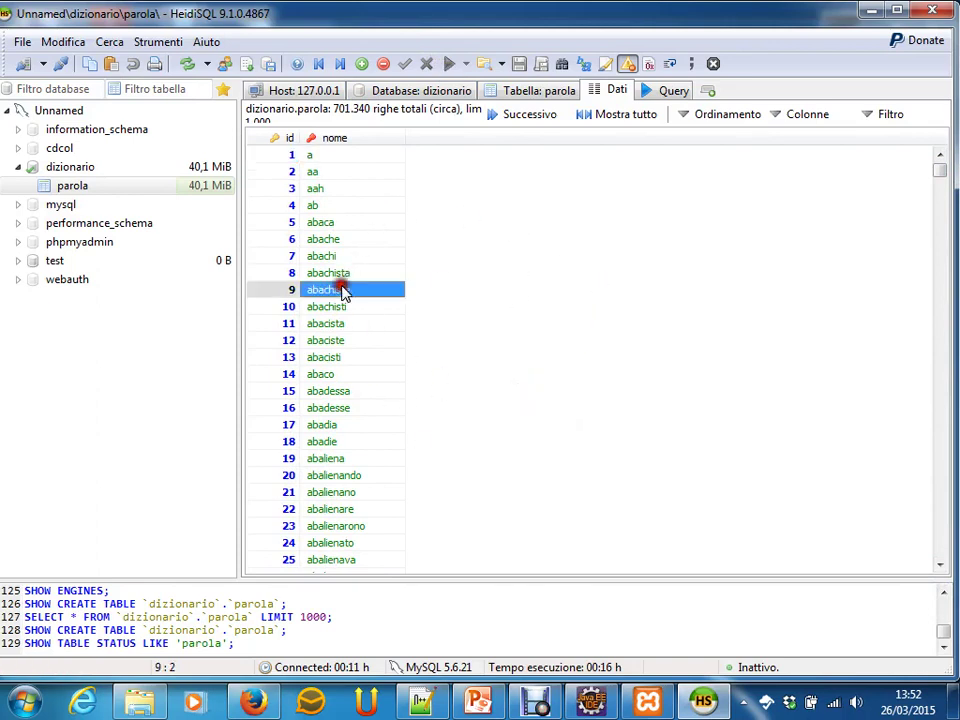
scroll(420, 308, "down", 20)
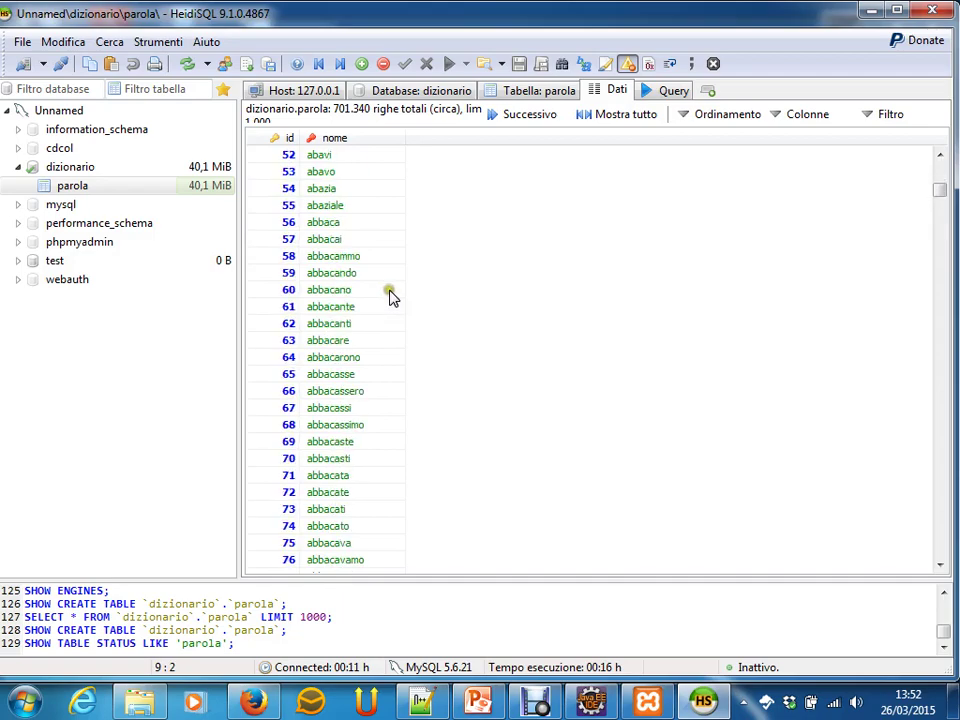
scroll(390, 296, "down", 20)
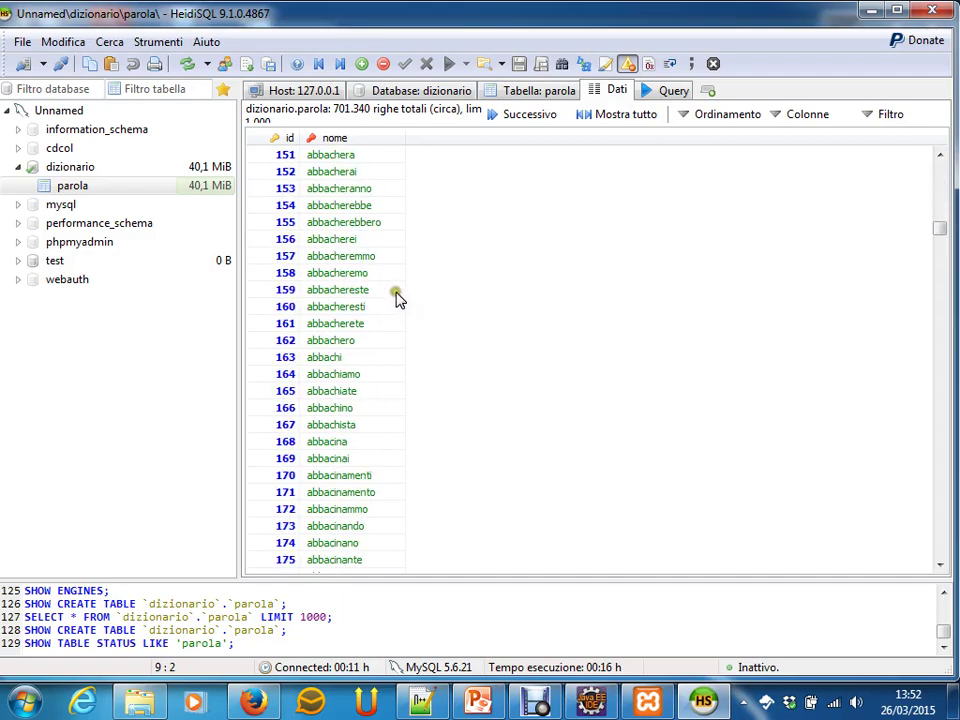
left_click_drag(940, 236, 935, 118)
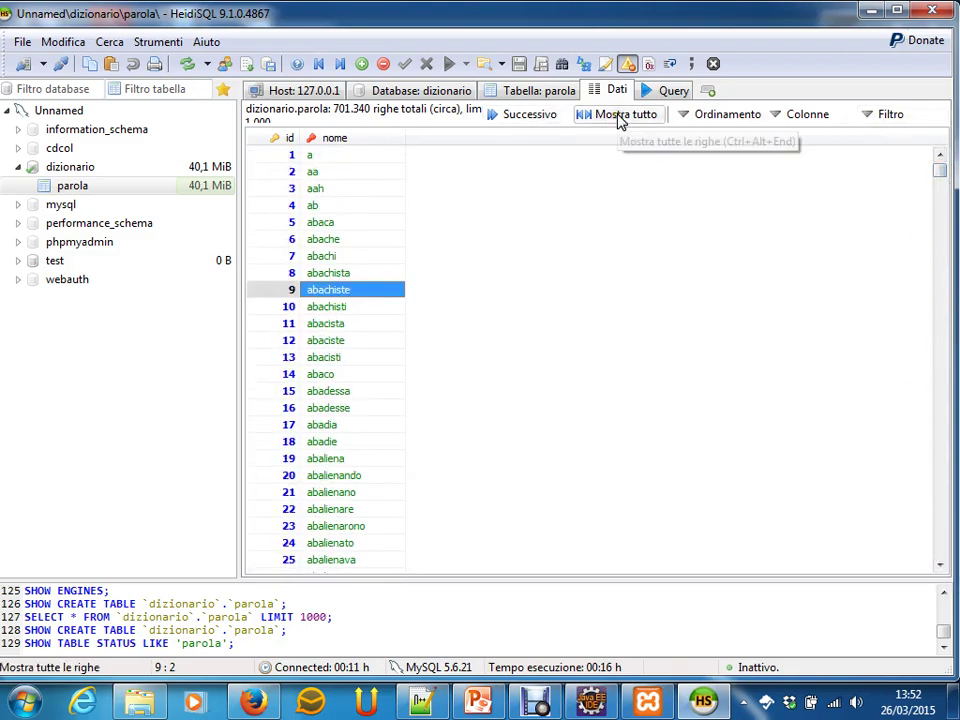
- Write and run the query "select count(id) from parola" to count the table's rows
left_click(672, 91)
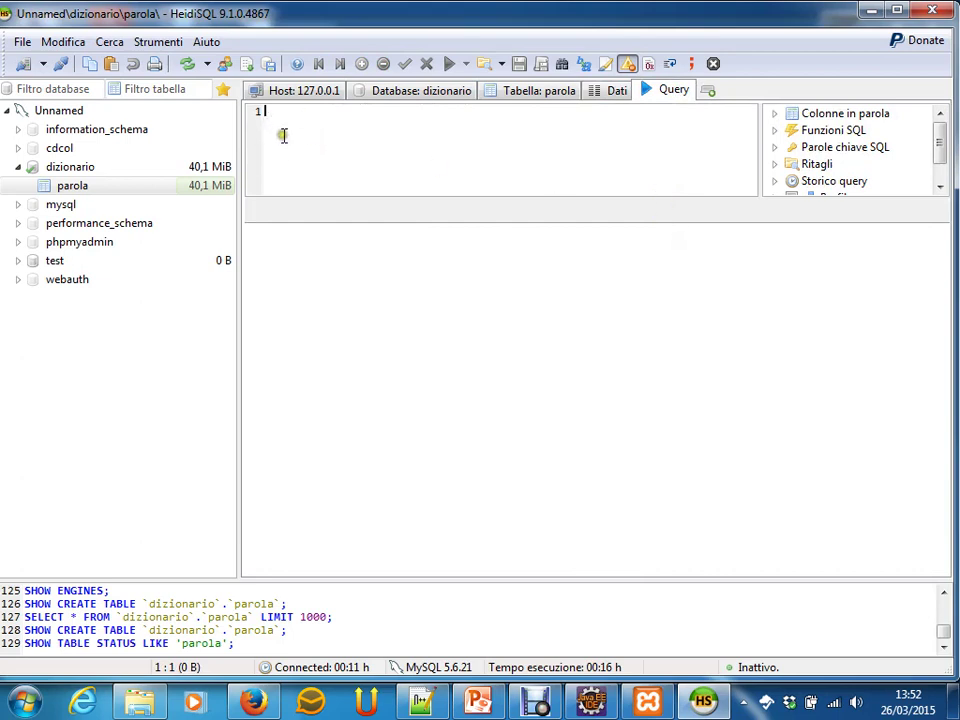
left_click(326, 133)
type("selec")
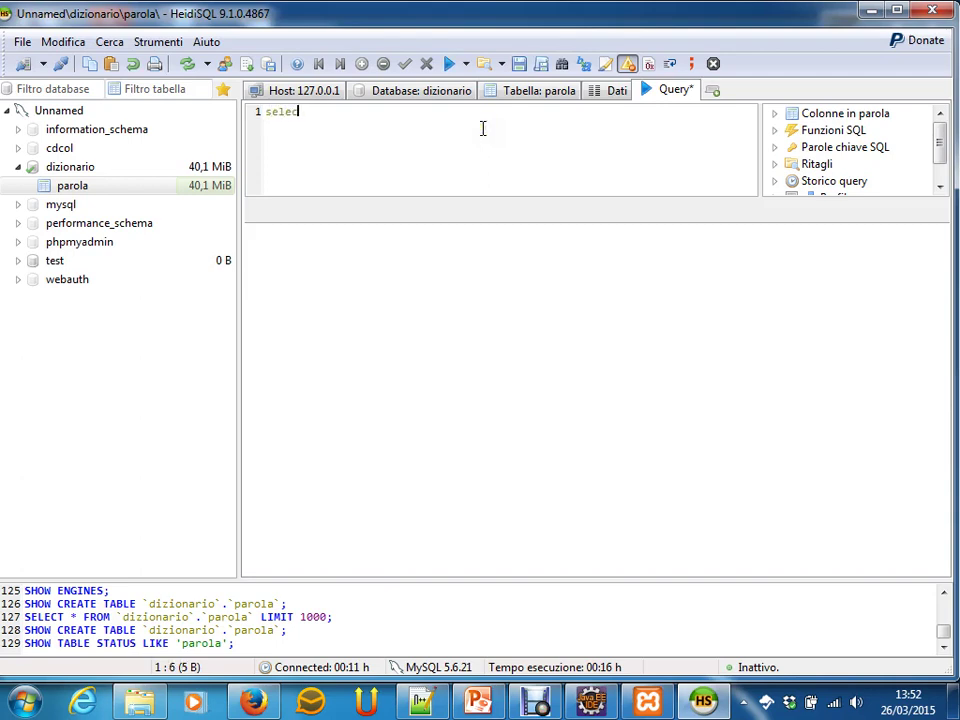
type("t cou")
key("BackSpace")
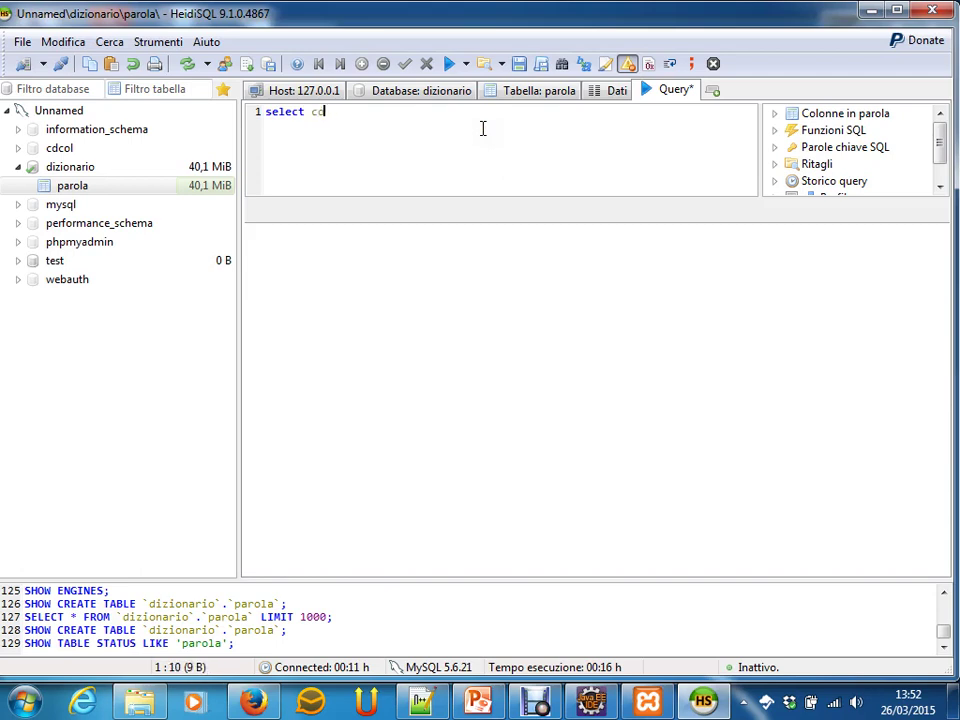
type("unt(id) from pa")
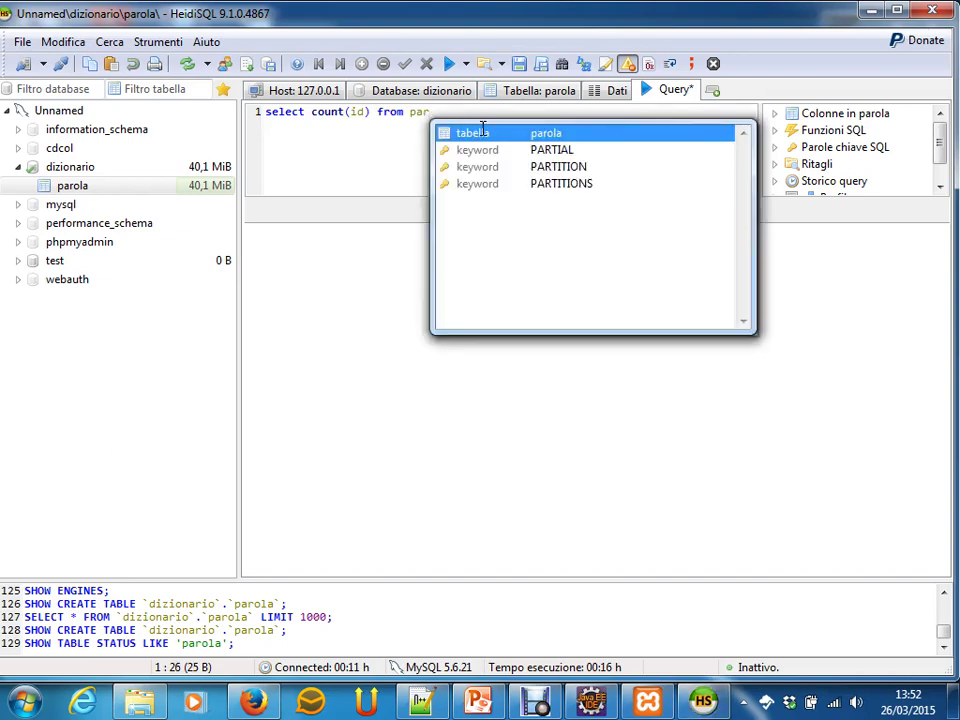
type("r")
key("Down")
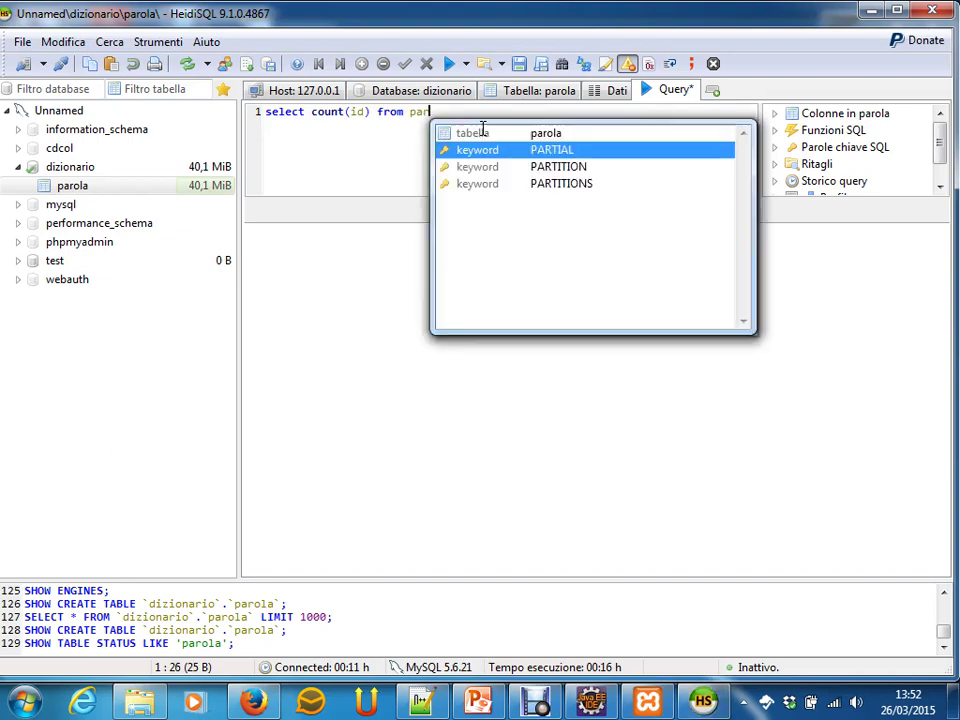
key("Down")
key("Down")
key("Up")
key("Up")
key("Up")
key("Return")
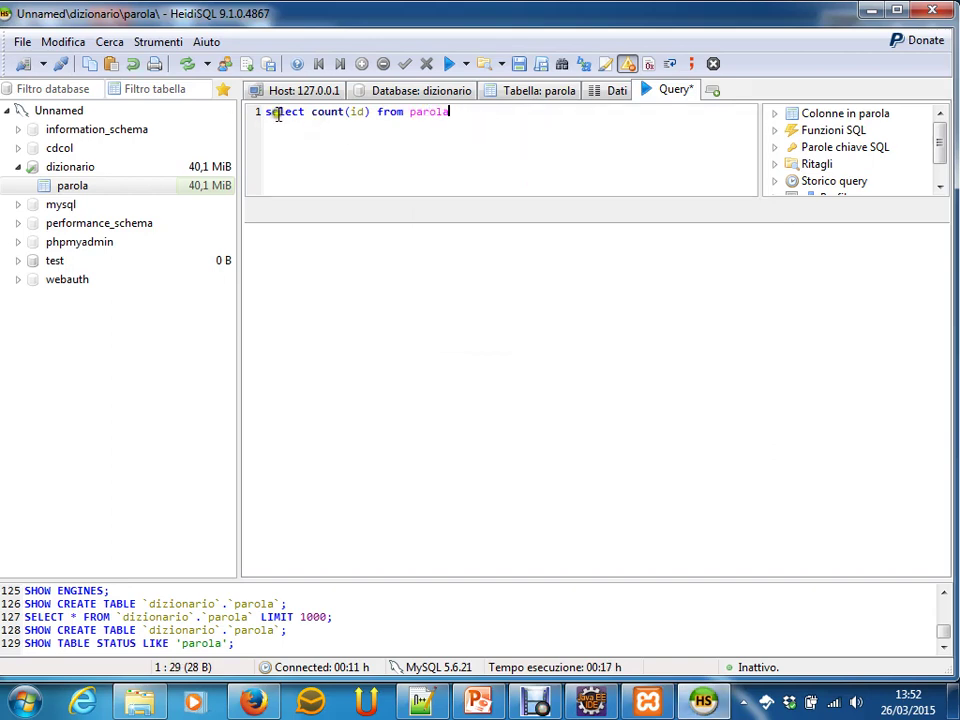
left_click(449, 64)
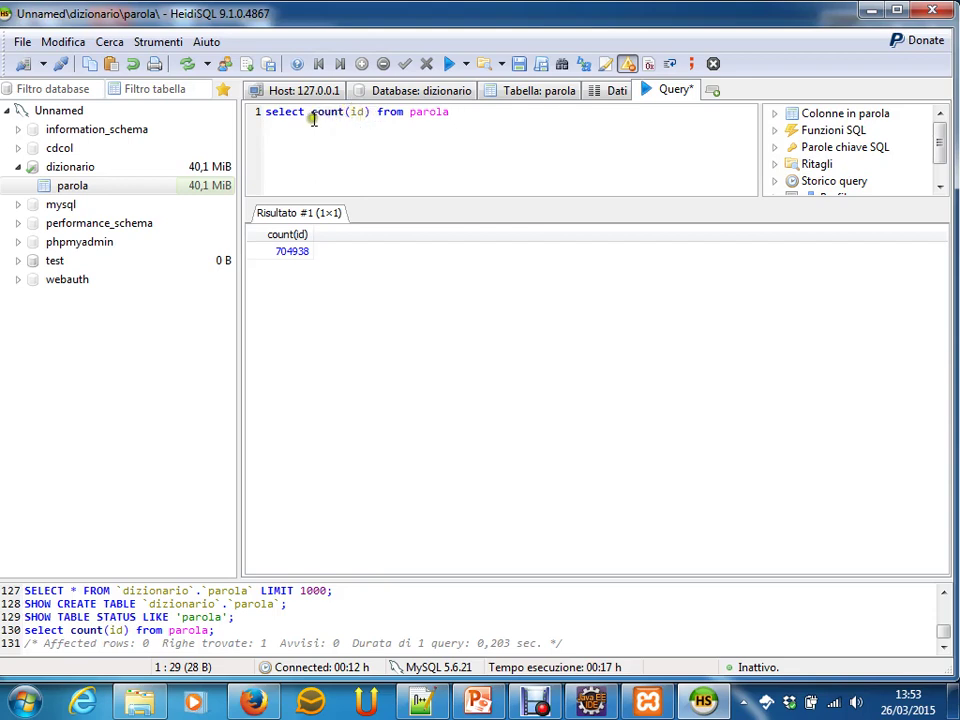
- Change the query to "select nome from parola where parola like 'pa%'" and try to run it
left_click_drag(312, 112, 370, 112)
type("nome from parola ")
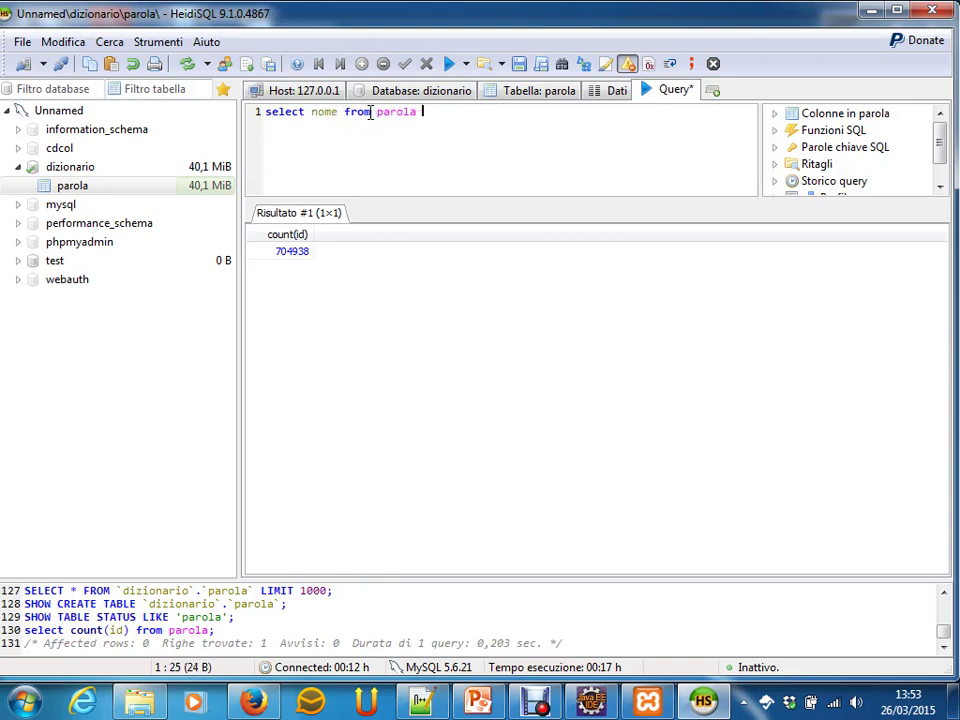
type("where parola like 'pa%")
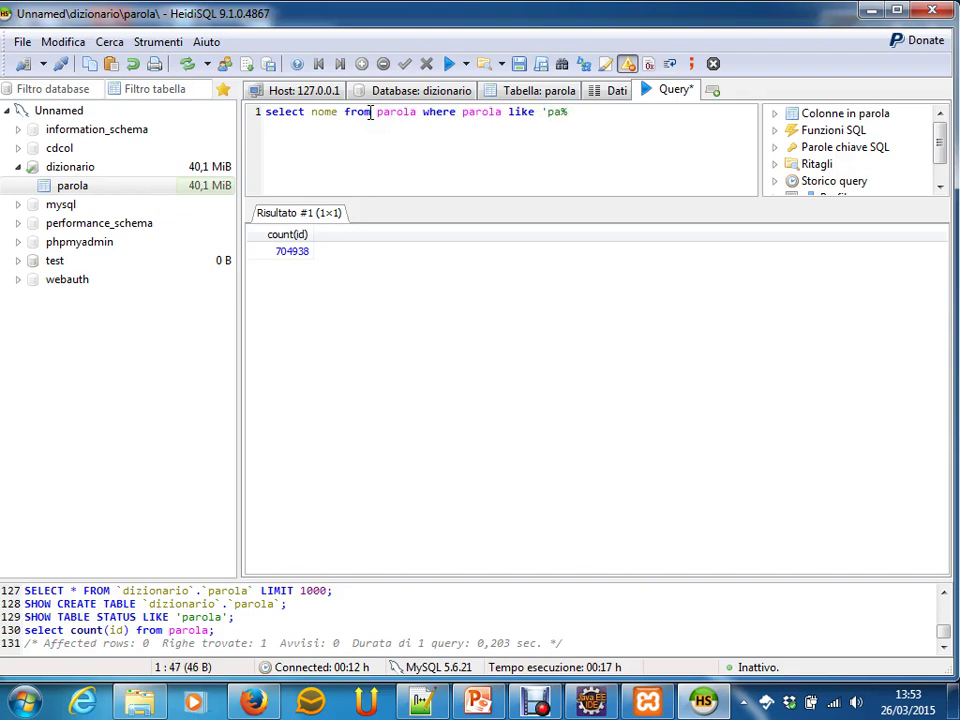
left_click(448, 64)
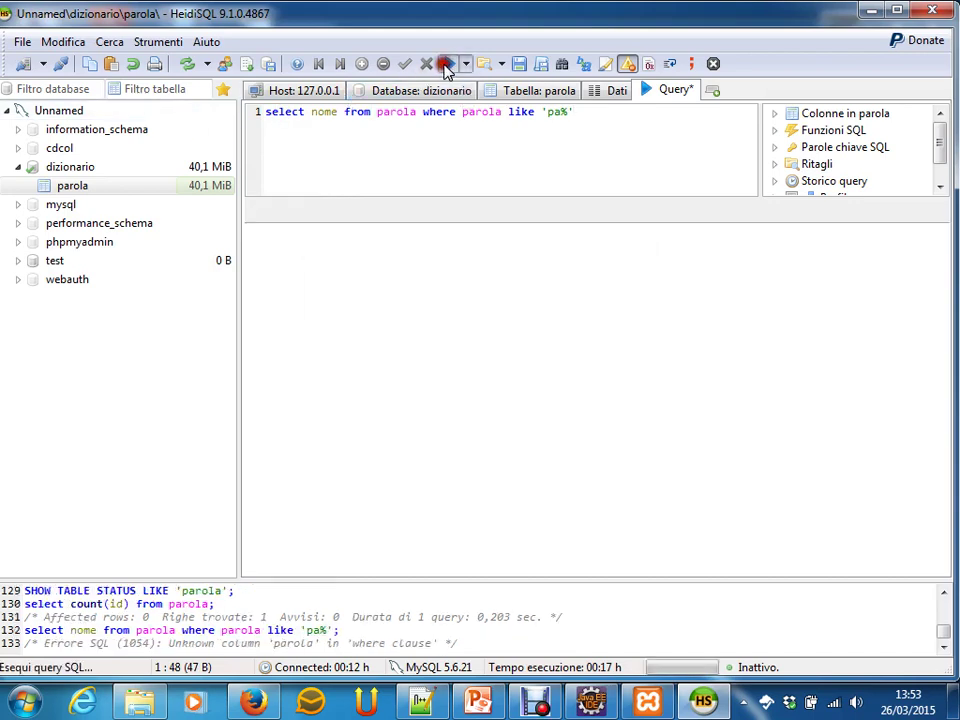
left_click(604, 343)
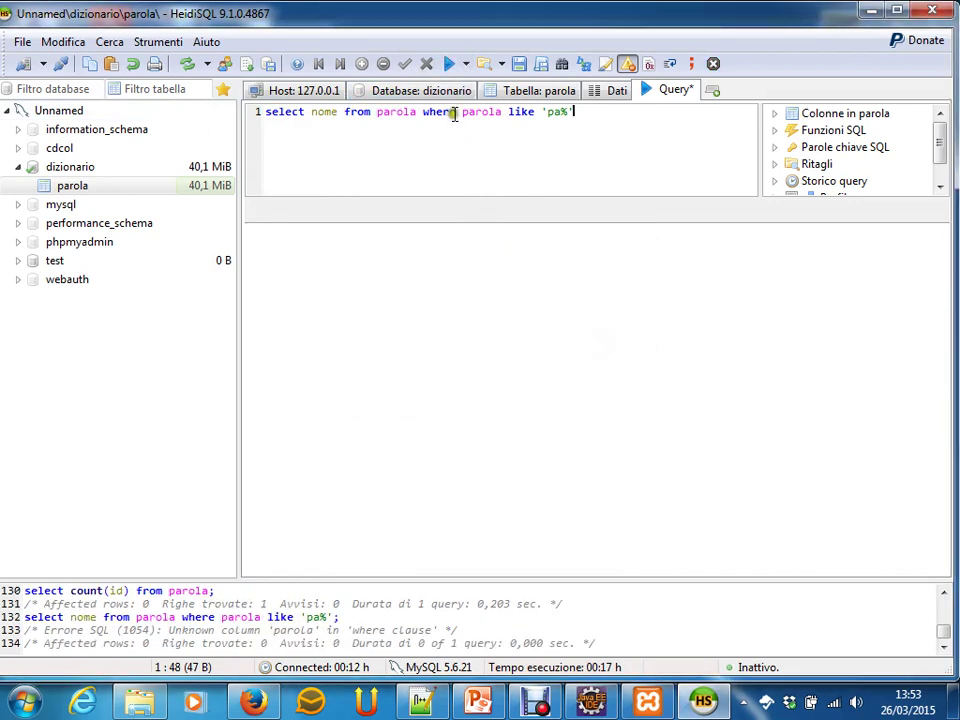
- Replace the column in the where clause with nome and run the query for words starting with "pa"
left_click(593, 112)
key("ctrl+shift+Right")
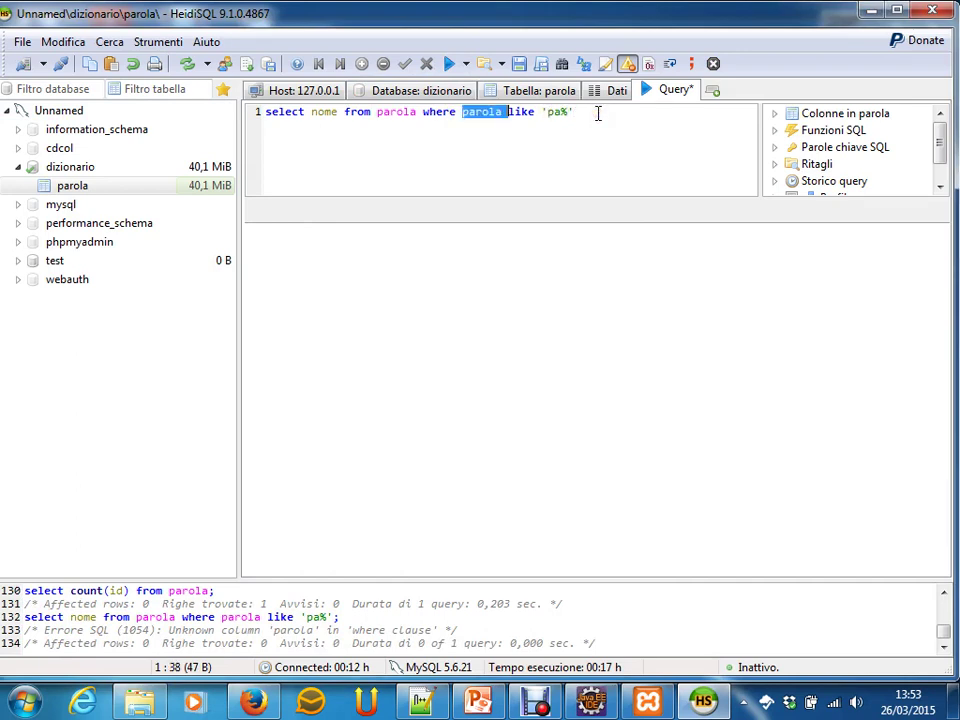
type("nome")
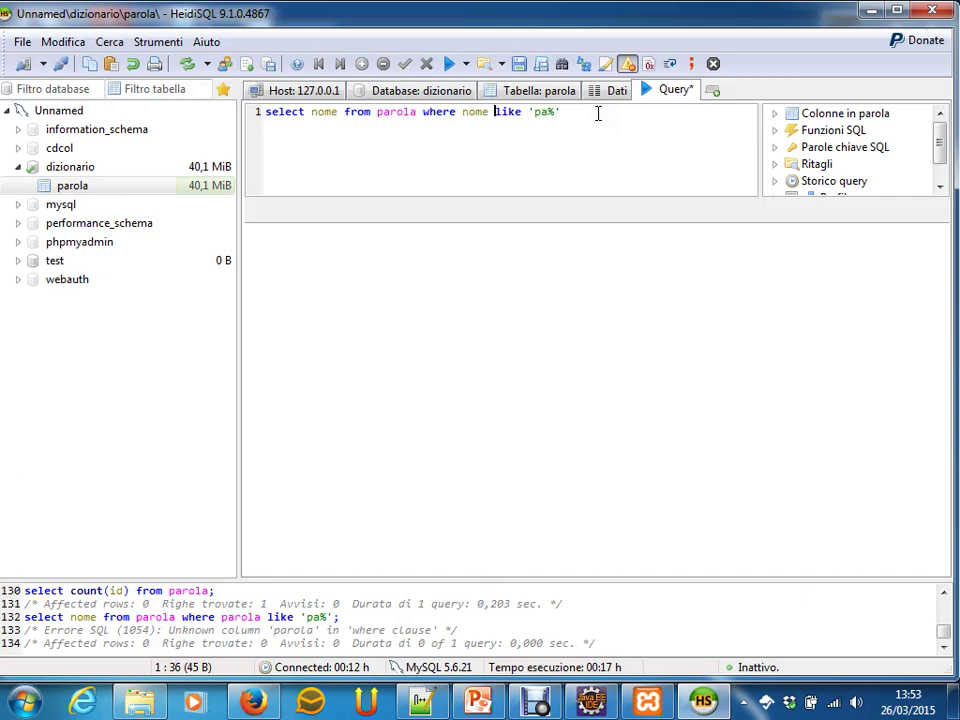
left_click(450, 65)
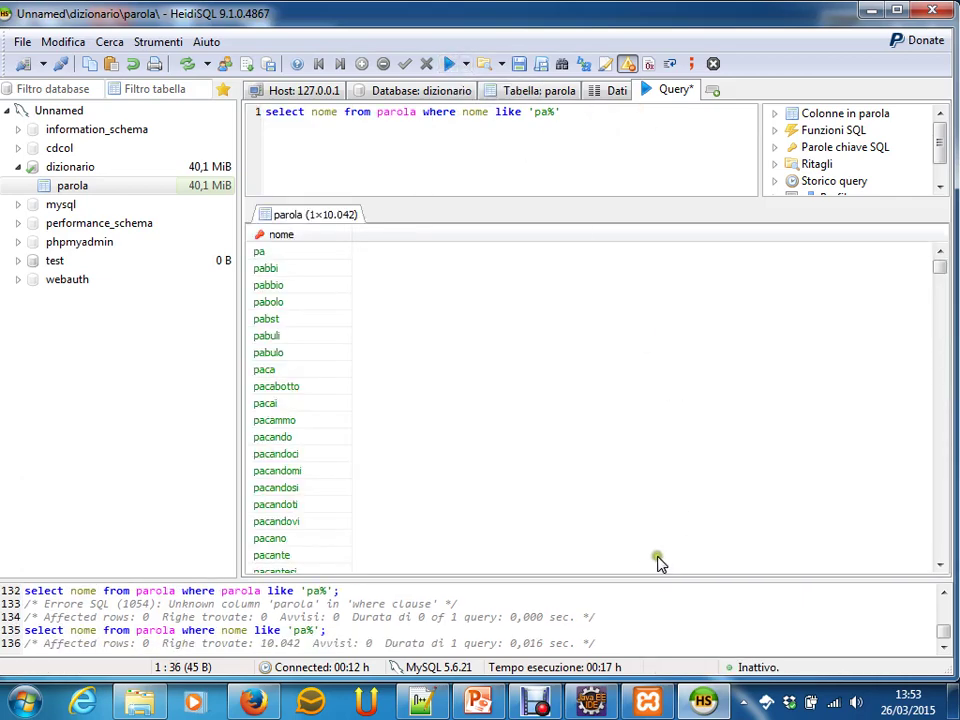
- Examine the results of the "pa%" query, its logged duration and its SQL text
mouse_move(939, 265)
left_mouse_down()
mouse_move(939, 574)
mouse_move(930, 260)
left_mouse_up()
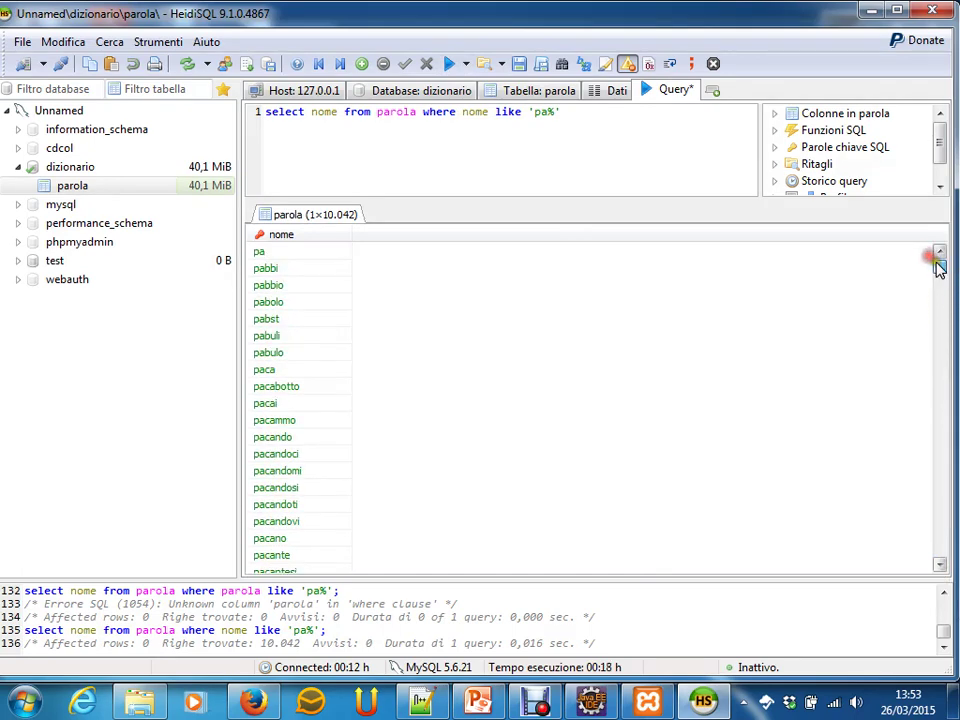
left_click_drag(522, 643, 548, 645)
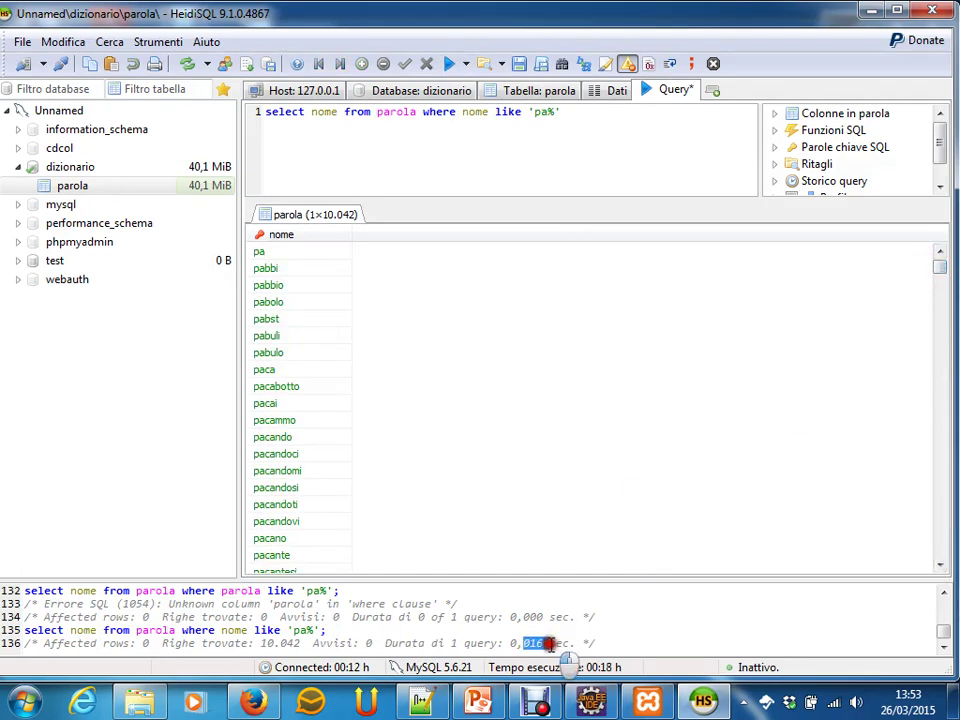
left_click(555, 643)
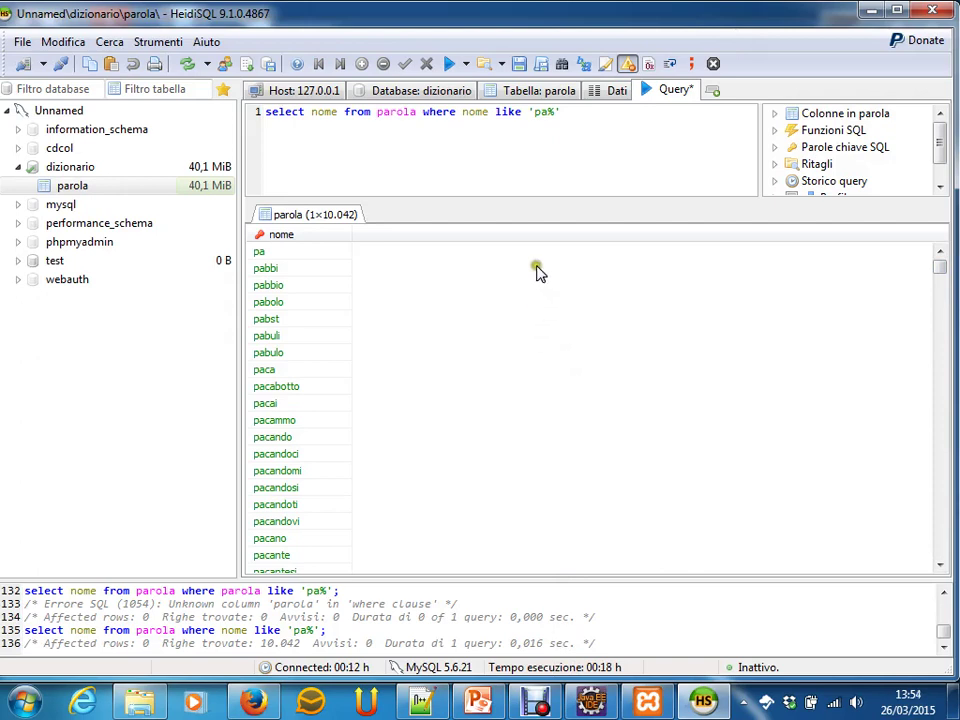
left_click(570, 111)
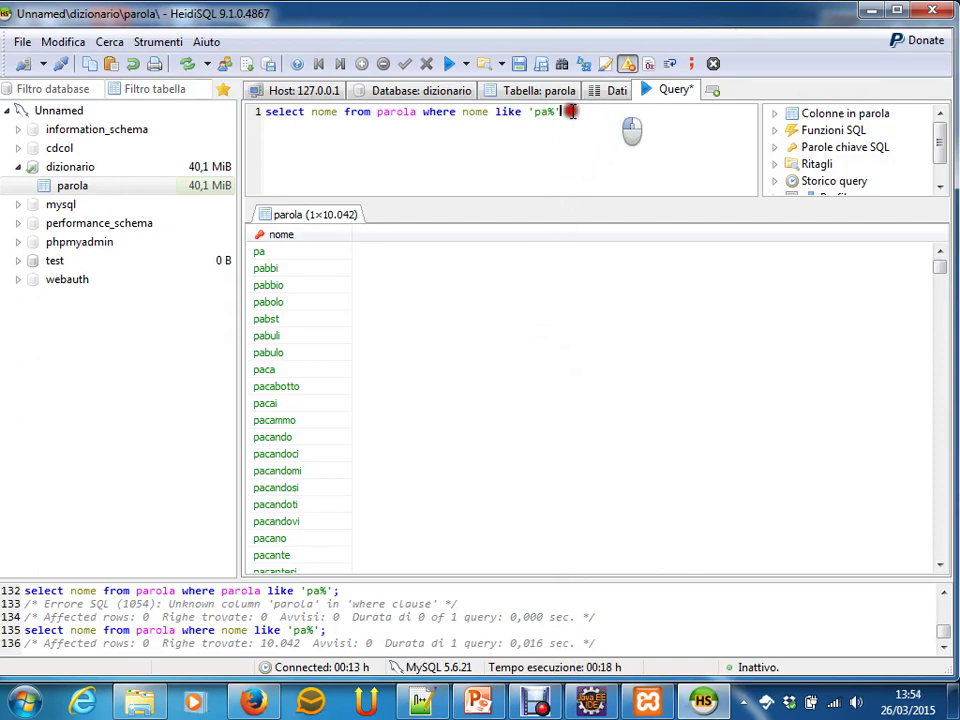
left_click_drag(570, 111, 176, 112)
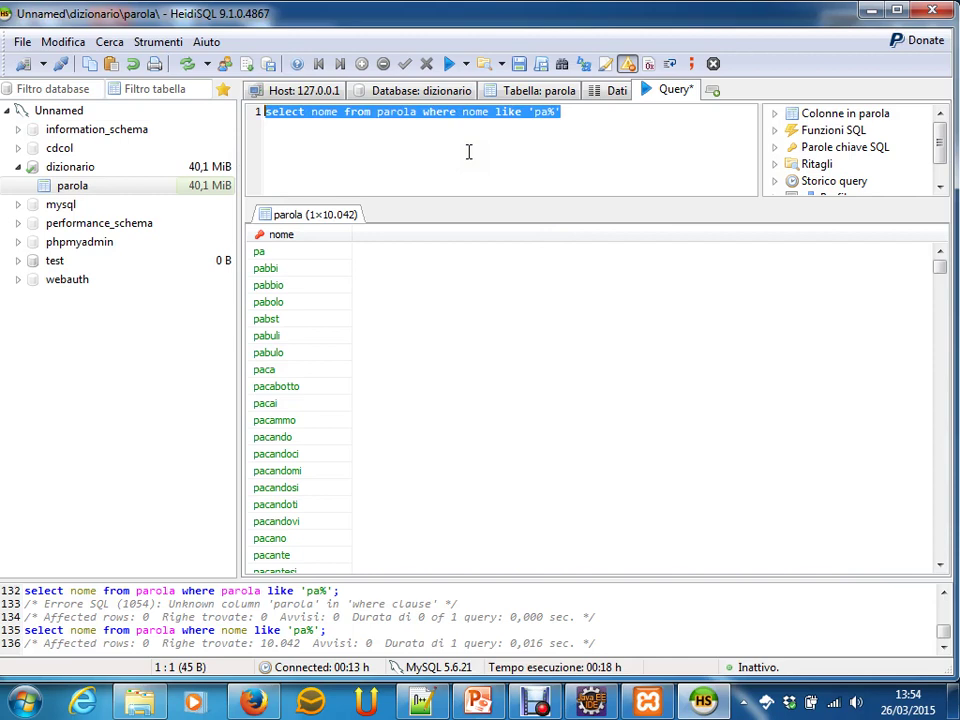
left_click(634, 134)
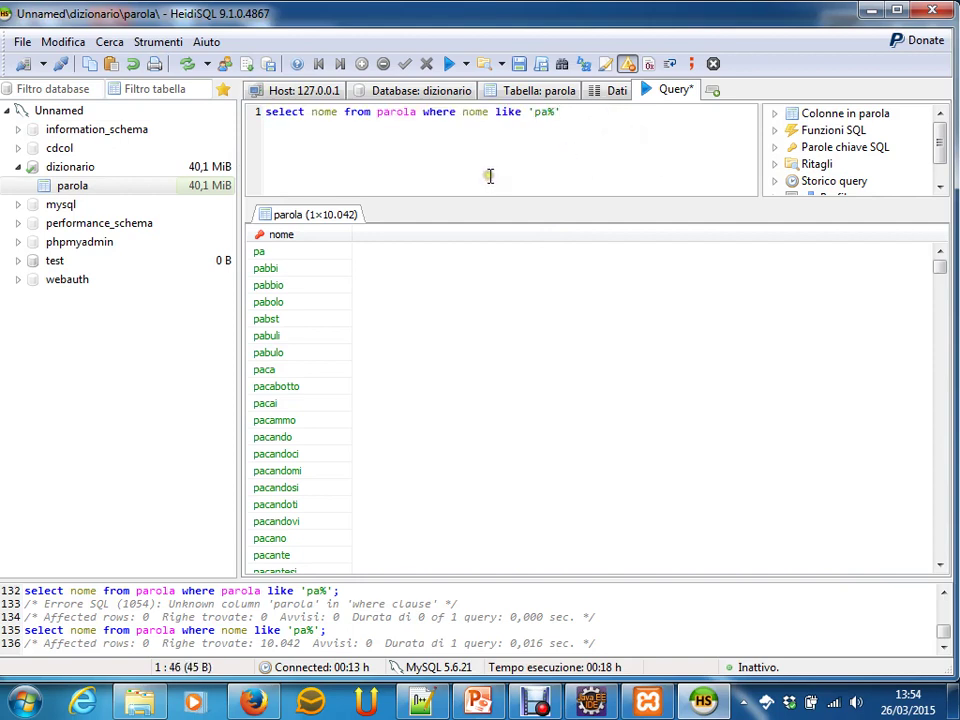
- Enlarge the query editor area and expand the list of columns in parola
left_click(776, 115)
left_click(777, 115)
left_click_drag(801, 201, 808, 296)
left_click(774, 114)
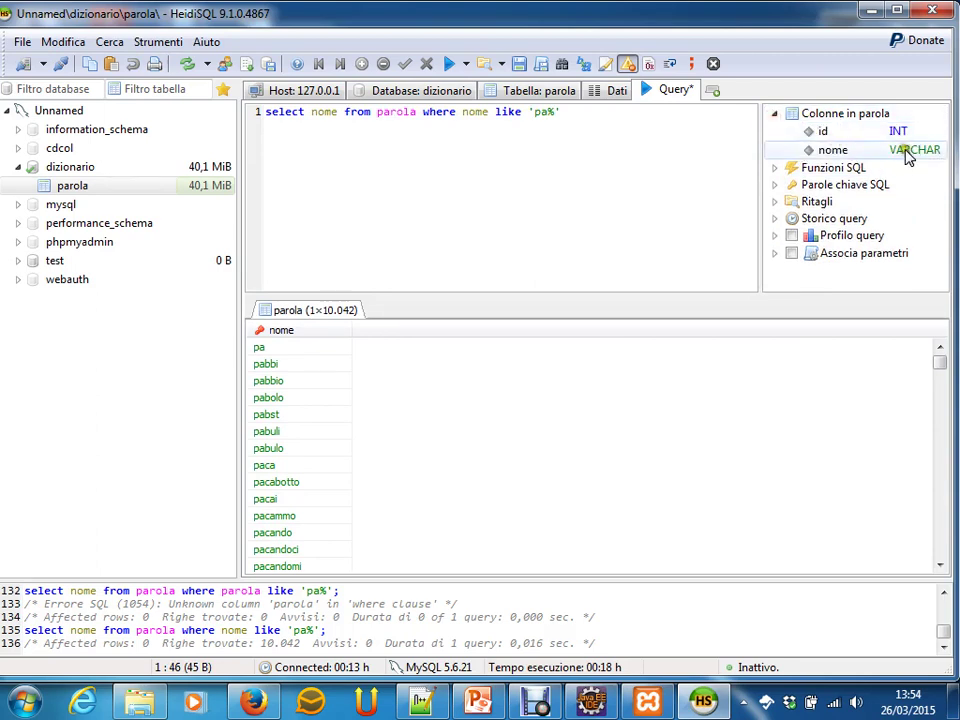
- Insert the nome column name from the column list at the end of the query, then delete it
double_click(846, 150)
left_click(615, 118)
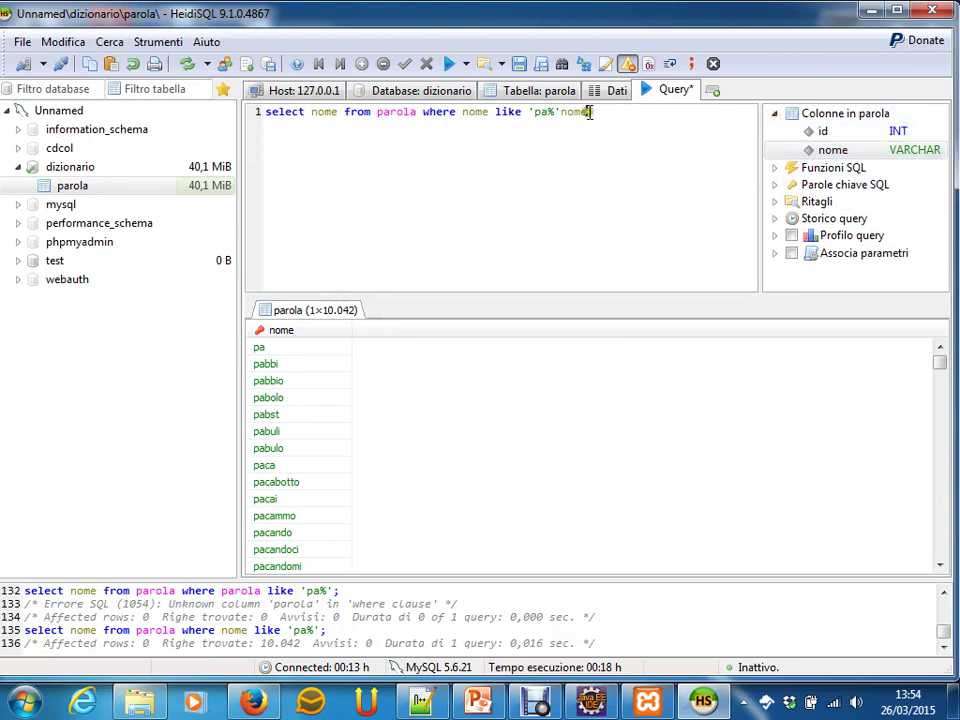
key("BackSpace")
key("BackSpace")
key("BackSpace")
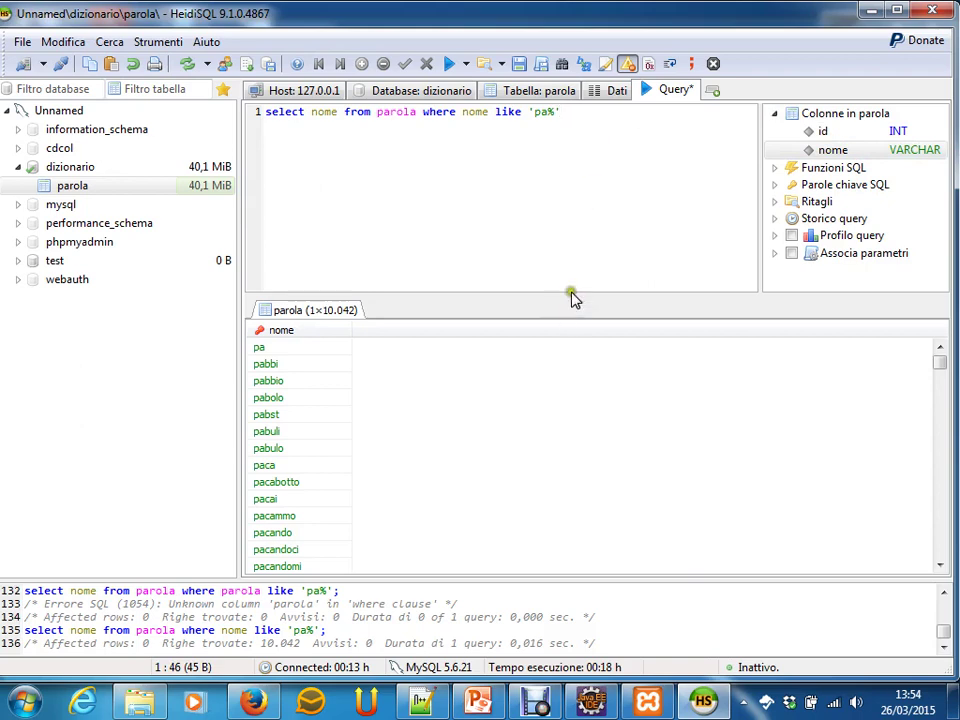
- Shrink the query editor area to give the results grid more room and select the pabbi row
left_click_drag(571, 298, 570, 222)
left_click(310, 290)
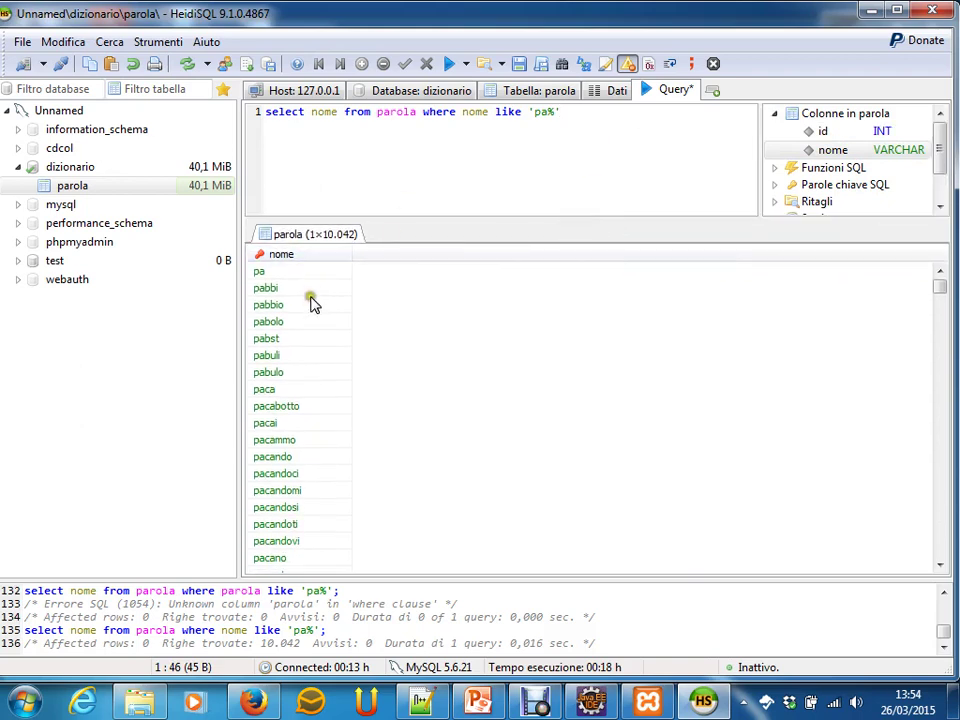
left_click(428, 426)
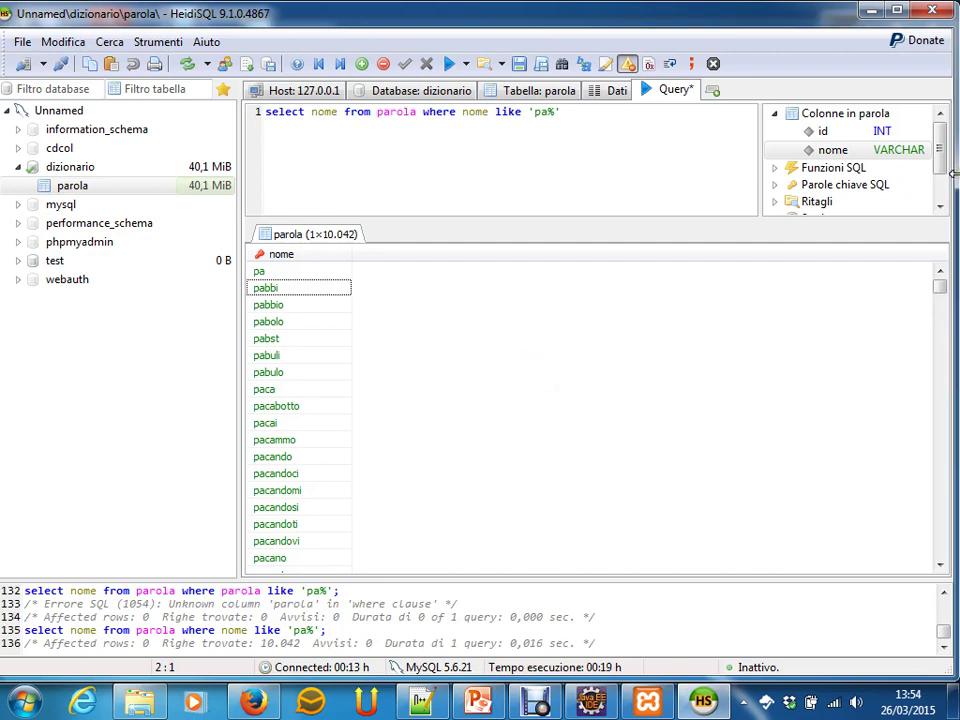
- Minimise the open windows to clear the desktop and switch to Eclipse
left_click(876, 13)
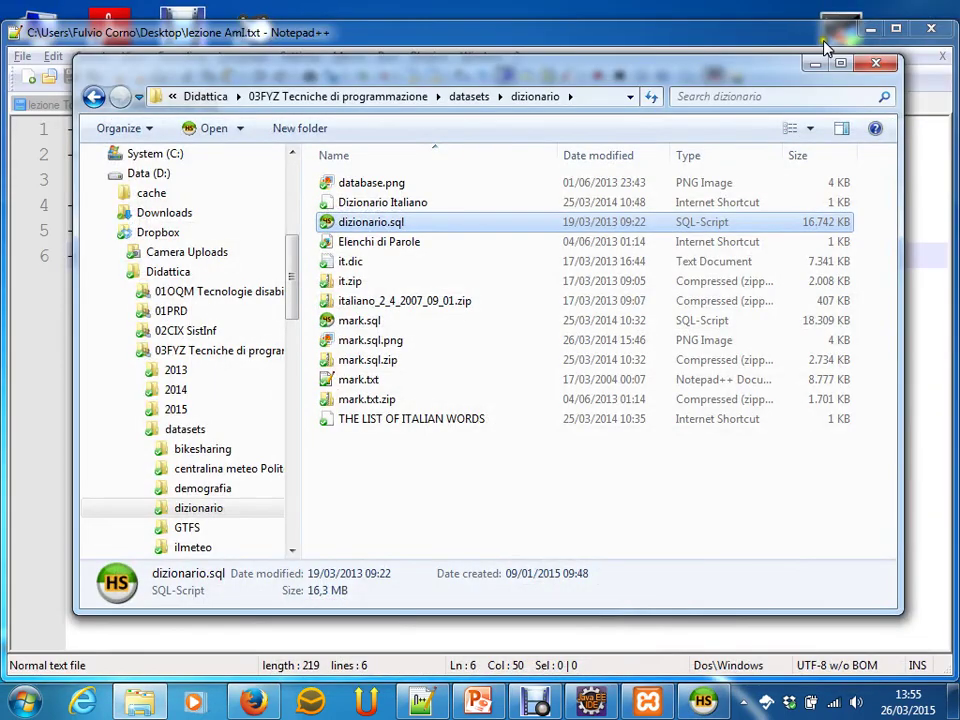
left_click(823, 36)
left_click(868, 31)
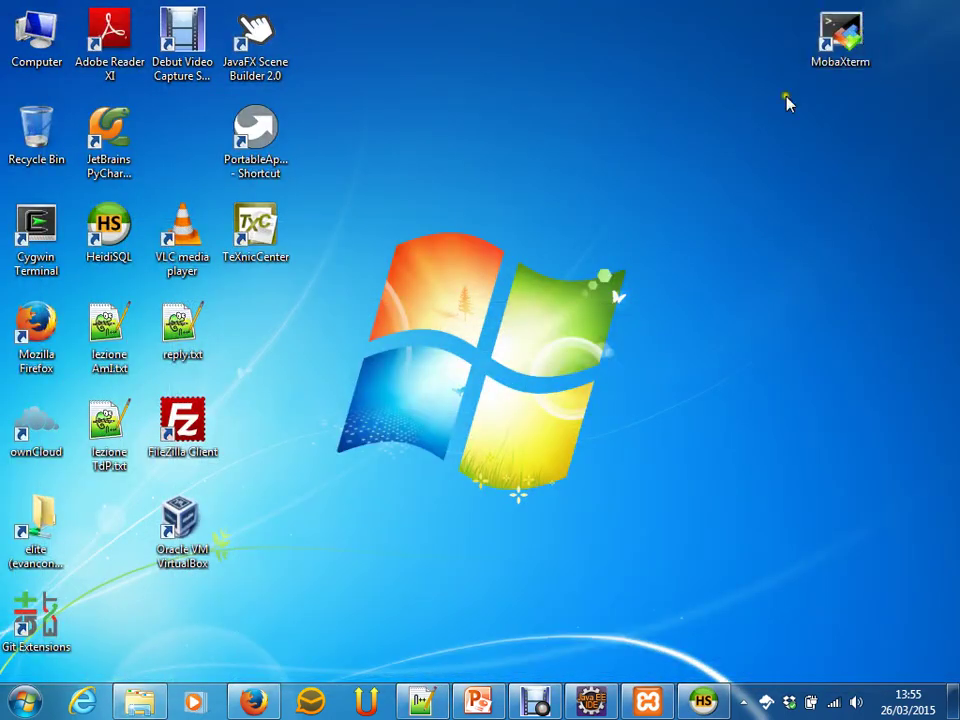
left_click(591, 702)
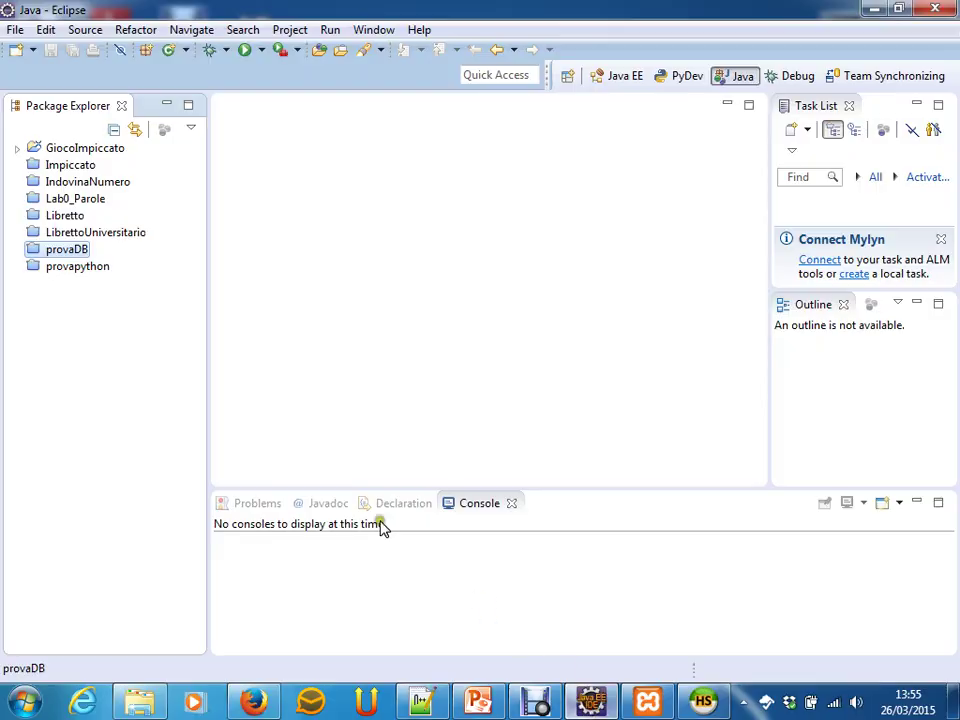
- Create a Java project named ProvaDizionario with the default settings, then expand it and select its src folder
left_click(33, 436)
right_click(50, 403)
mouse_move(133, 163)
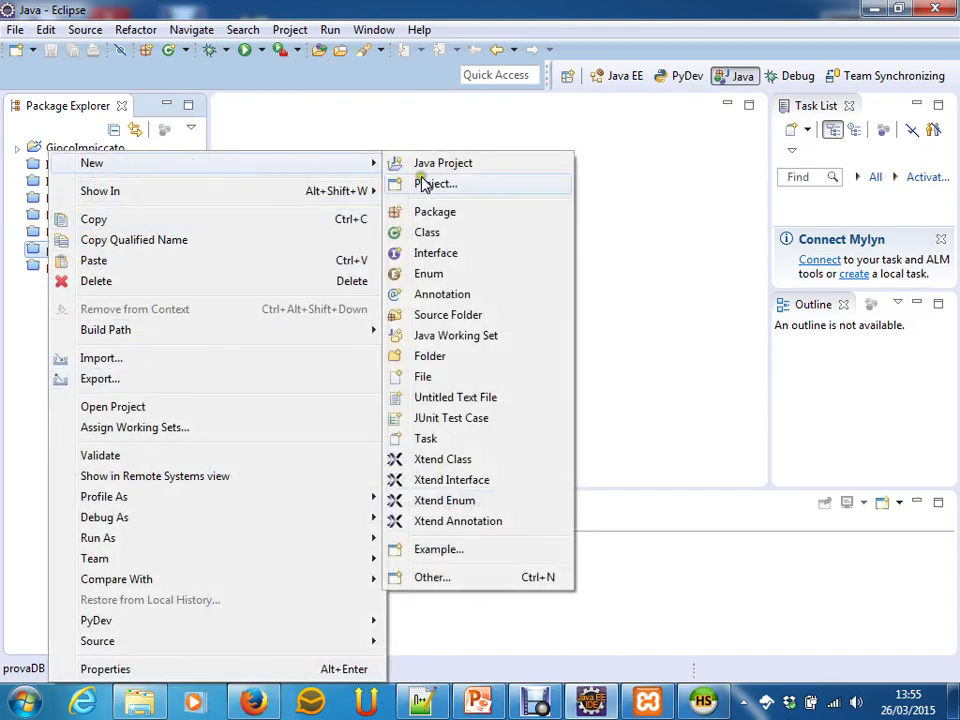
left_click(459, 169)
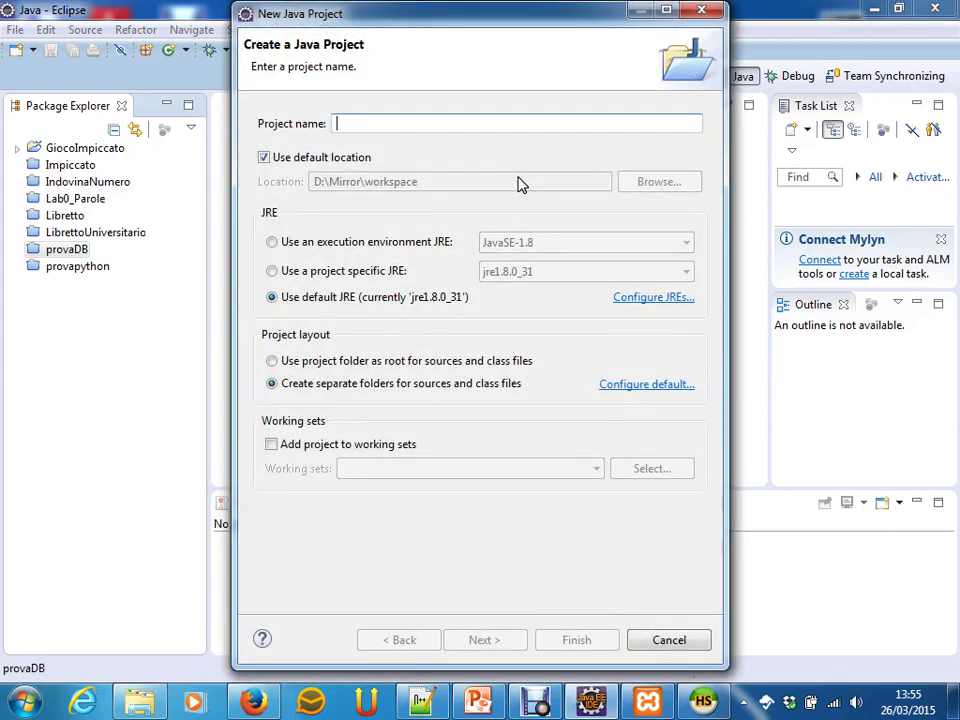
type("Prov")
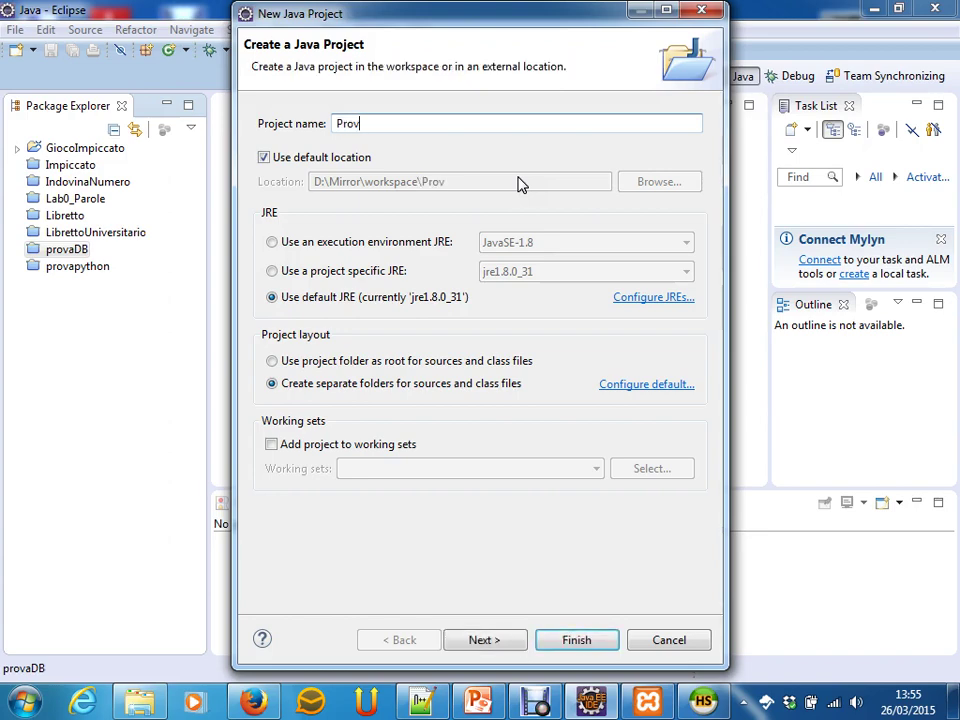
type("aDizionario")
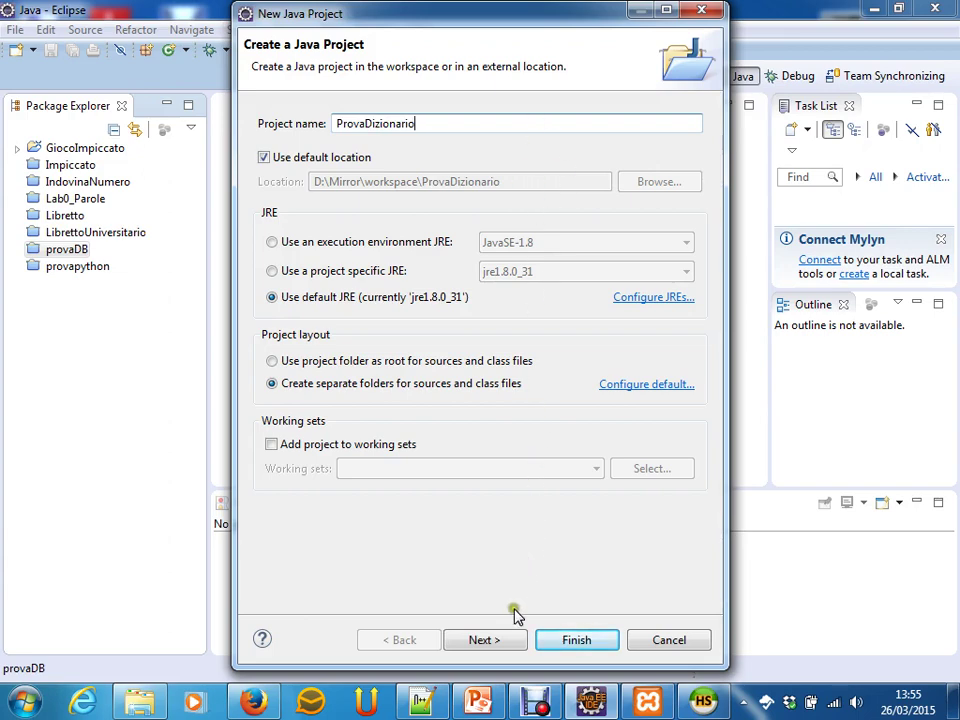
left_click(515, 647)
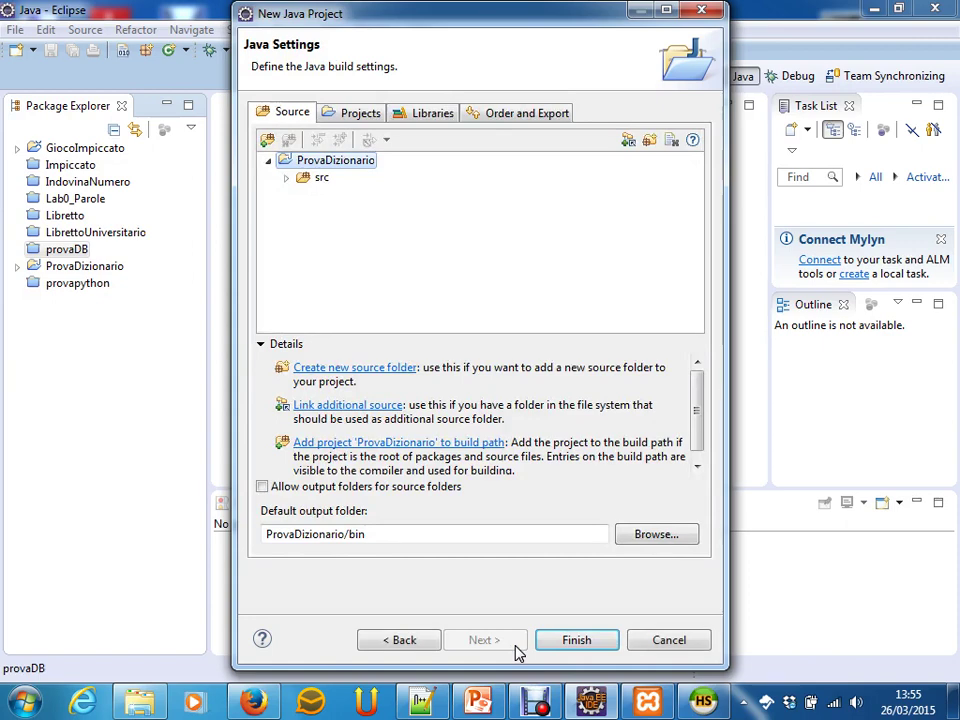
left_click(576, 641)
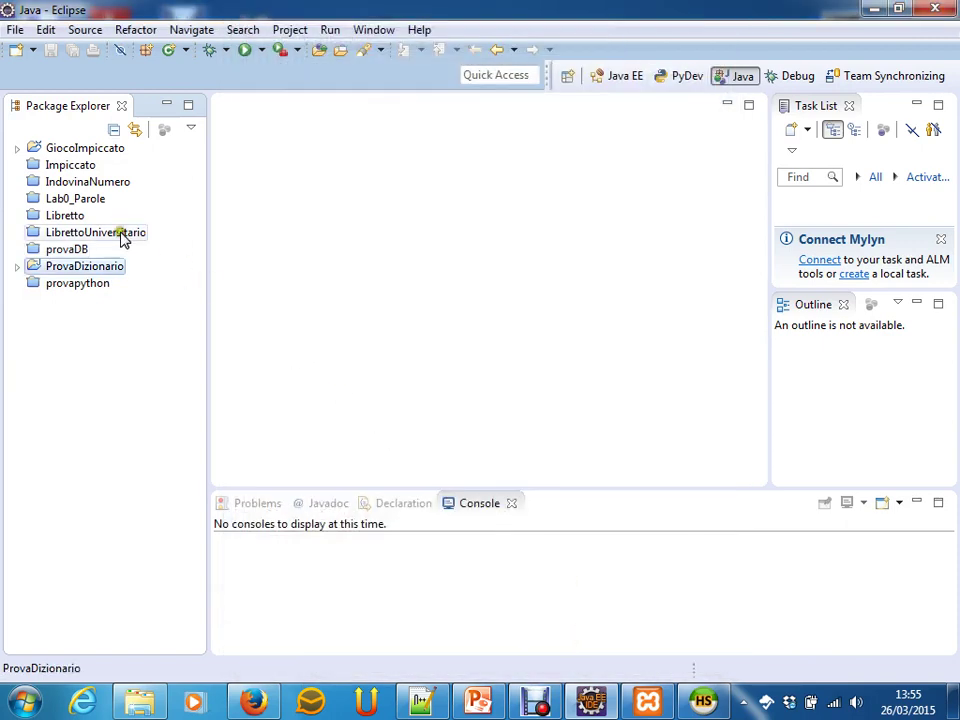
left_click(18, 268)
left_click(63, 284)
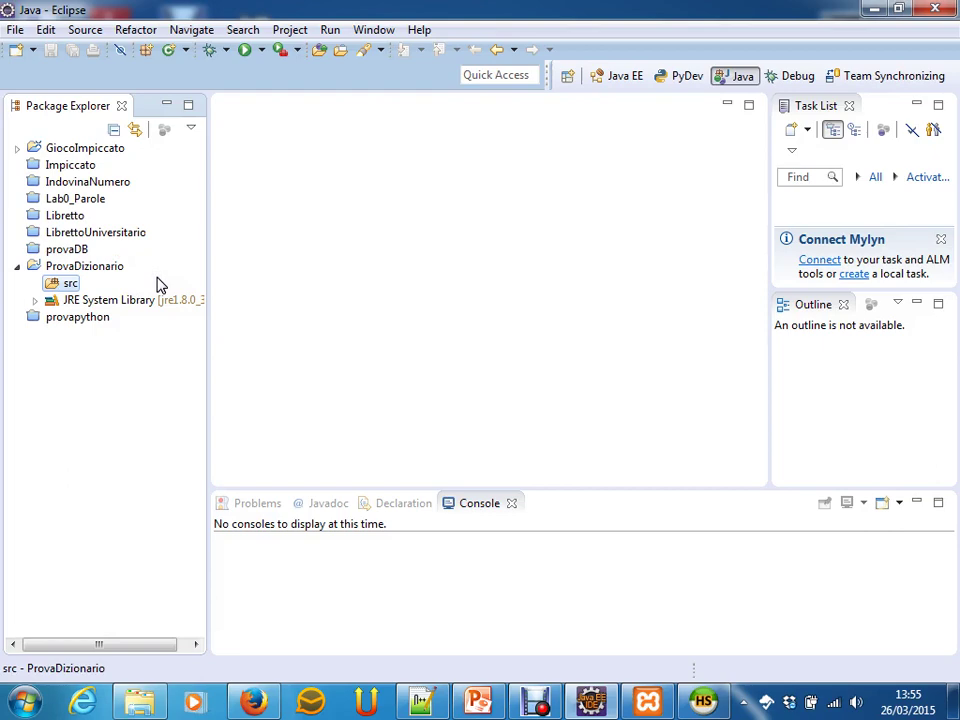
- Switch to HeidiSQL to review the select query on the parola table, then return to Eclipse
key("alt+Tab")
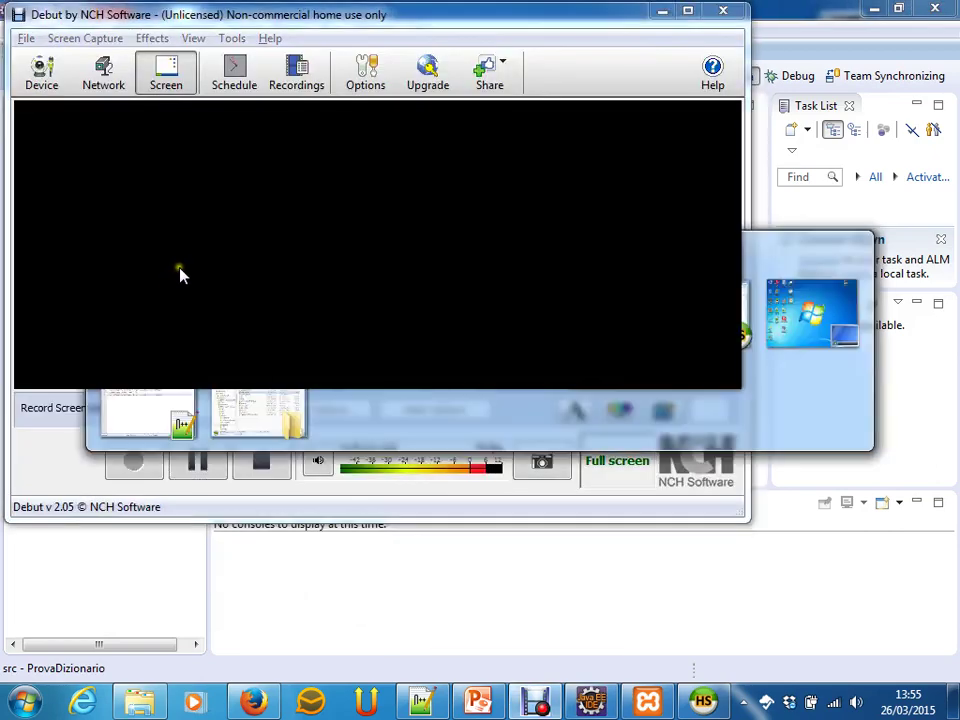
key("alt+Tab")
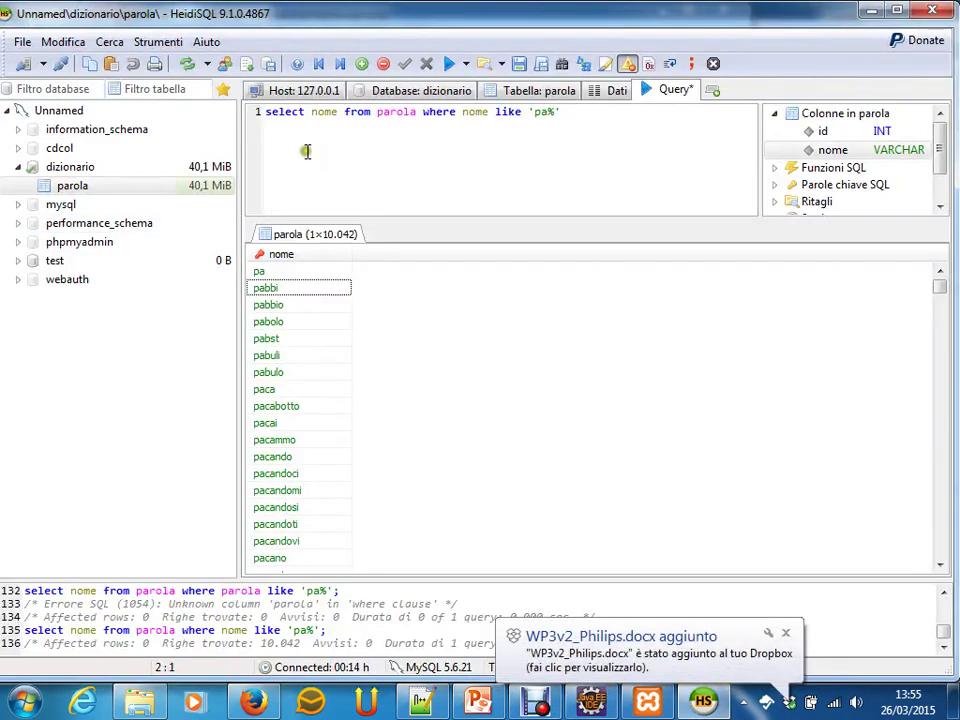
left_click_drag(585, 111, 268, 112)
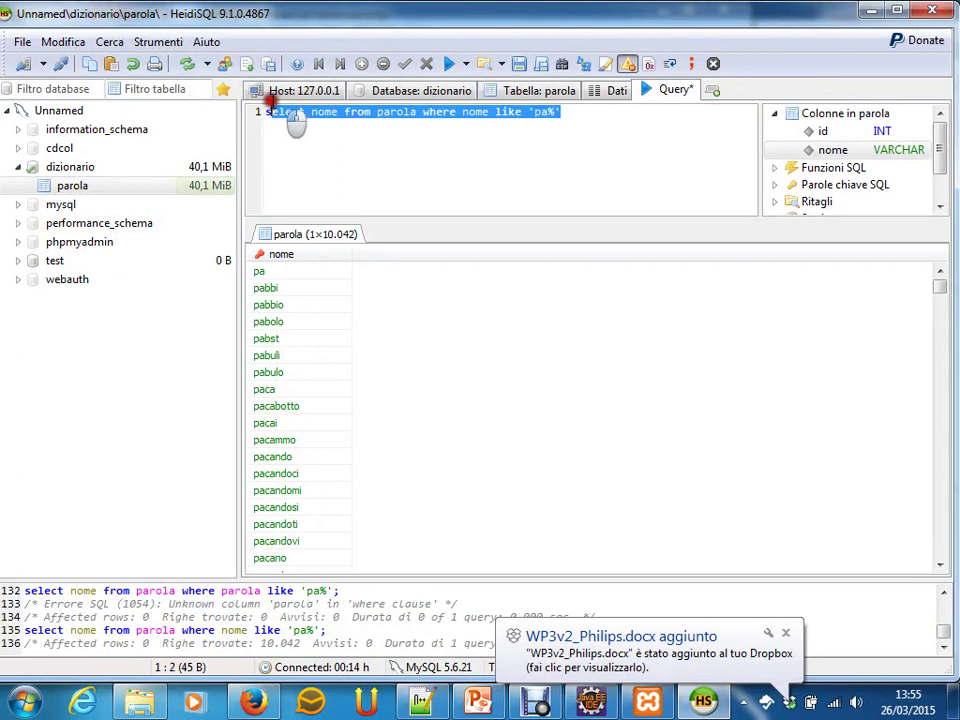
left_click(430, 152)
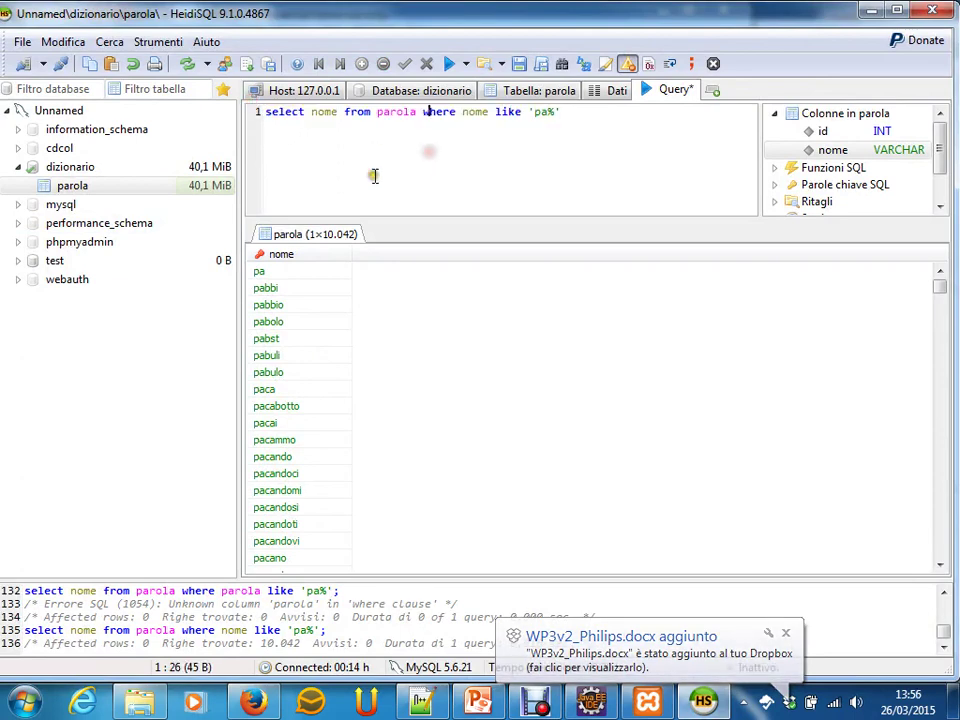
key("alt+Tab")
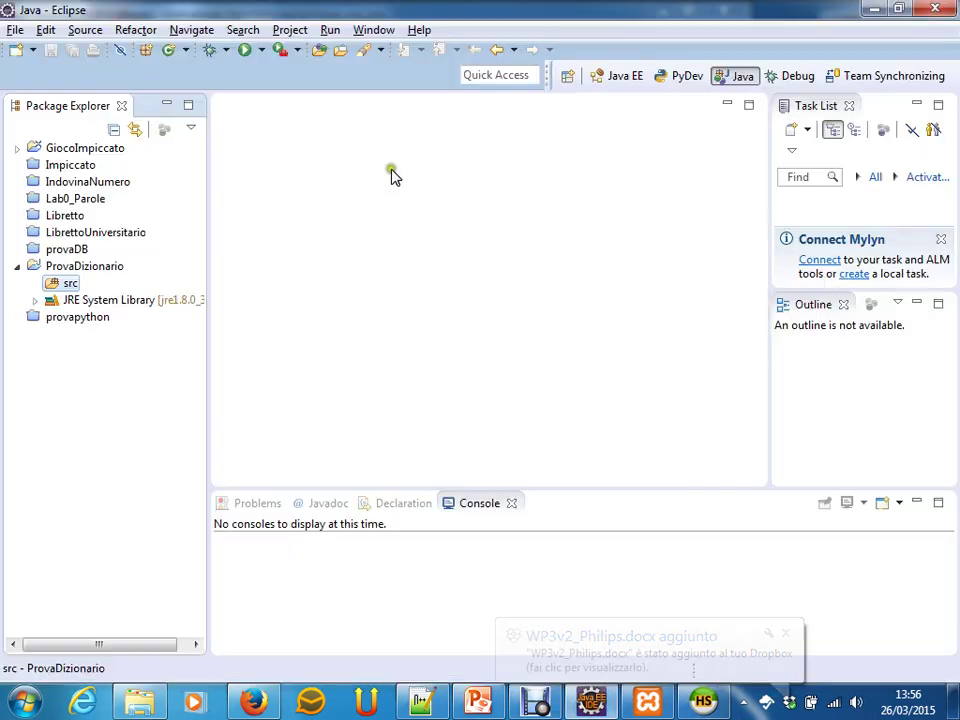
- Create a public class named Interroga in the src folder of ProvaDizionario, including a main method stub
right_click(64, 284)
mouse_move(369, 103)
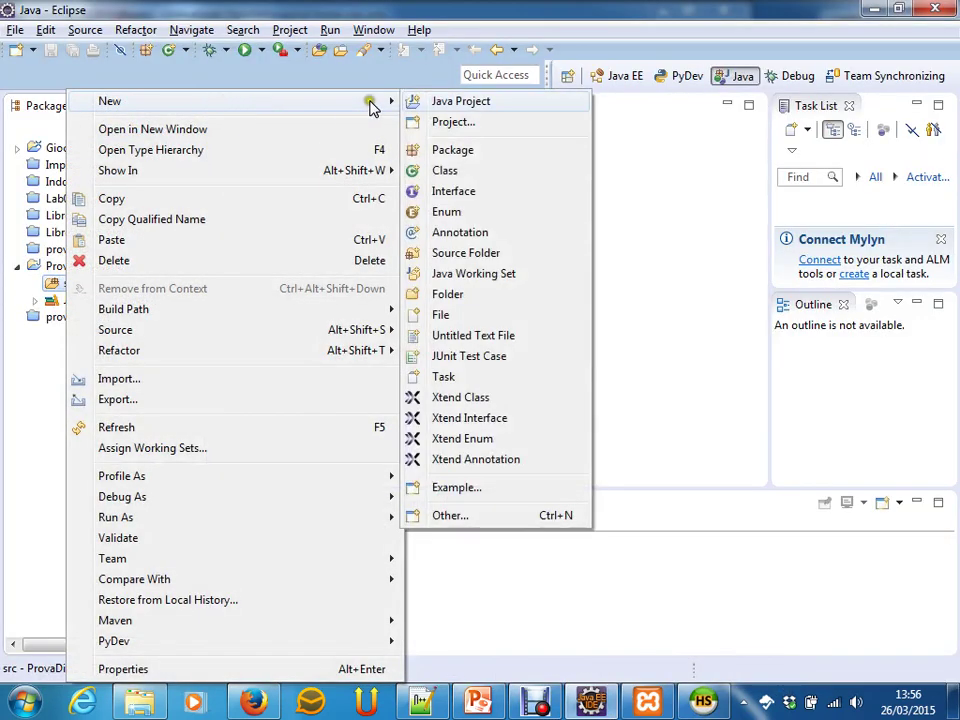
left_click(463, 172)
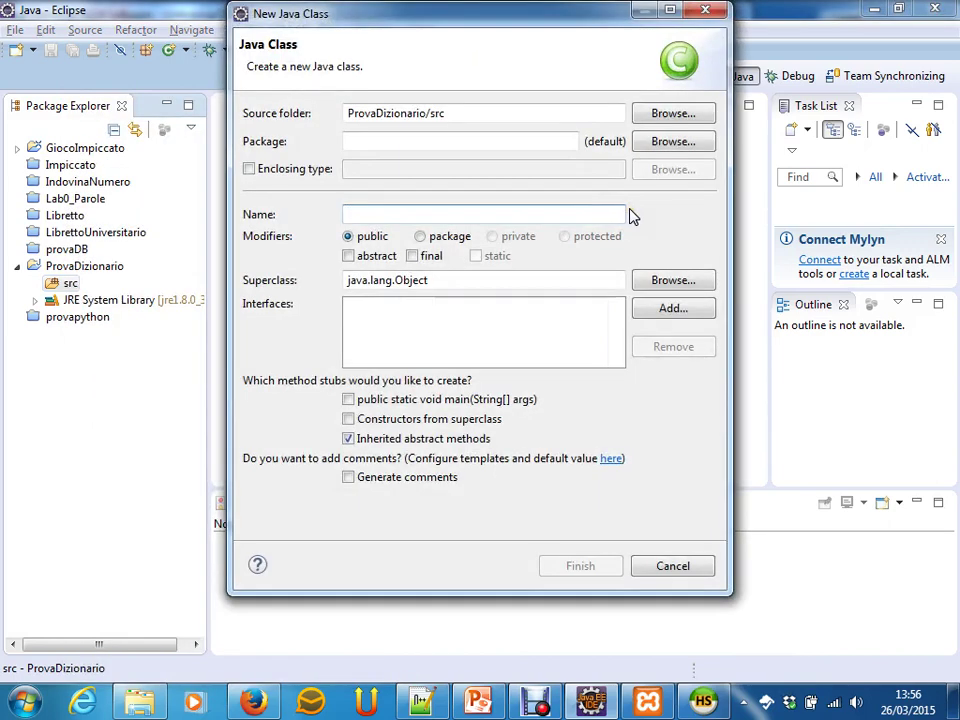
type("Interroga")
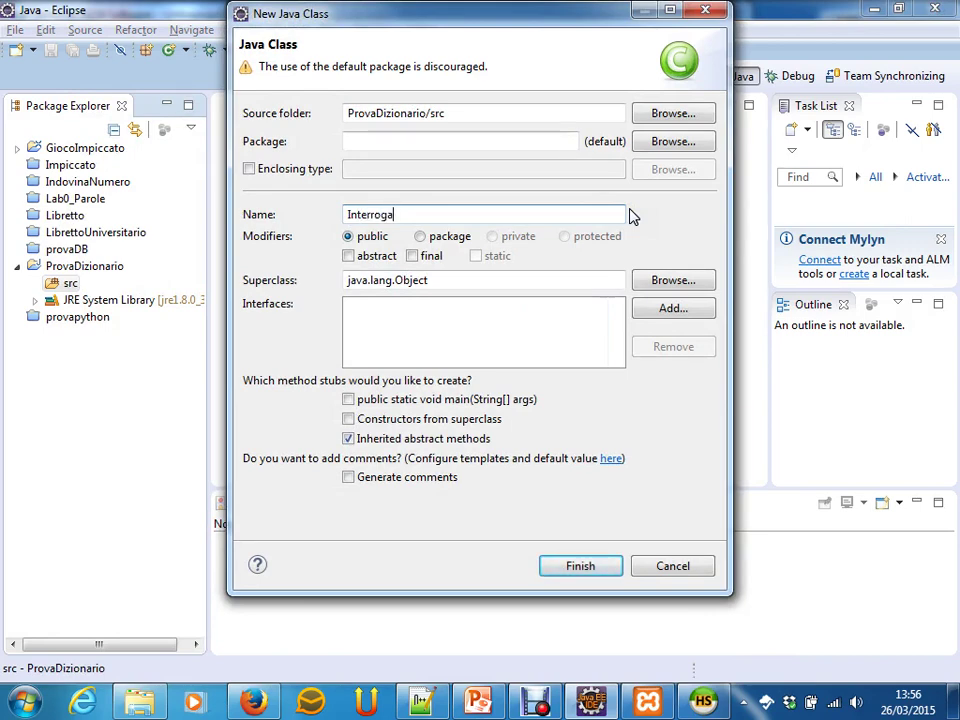
left_click(459, 399)
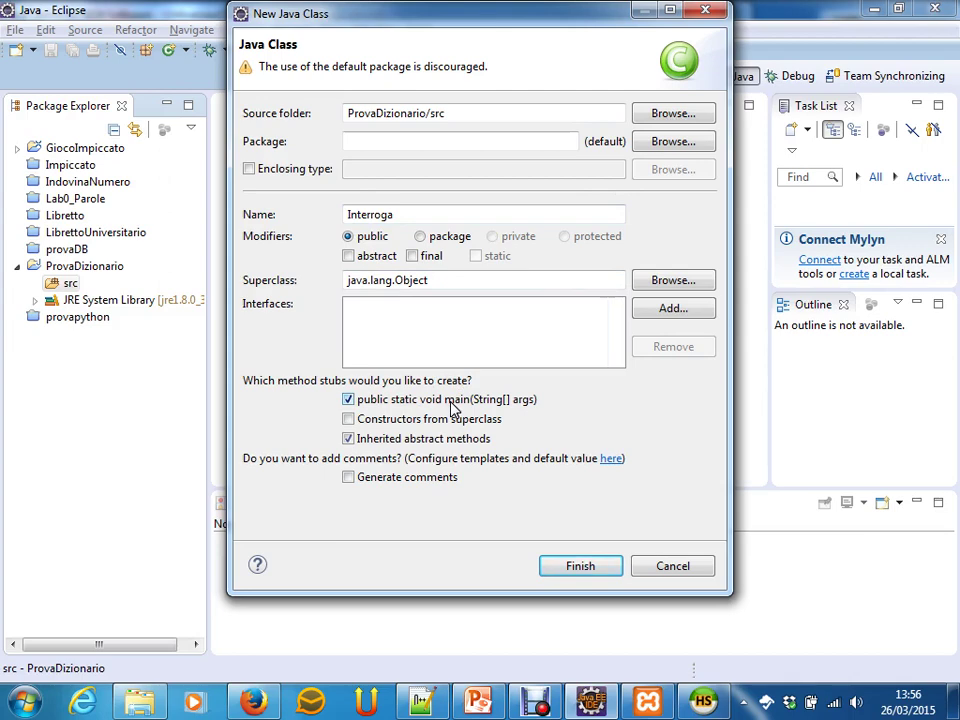
left_click(601, 568)
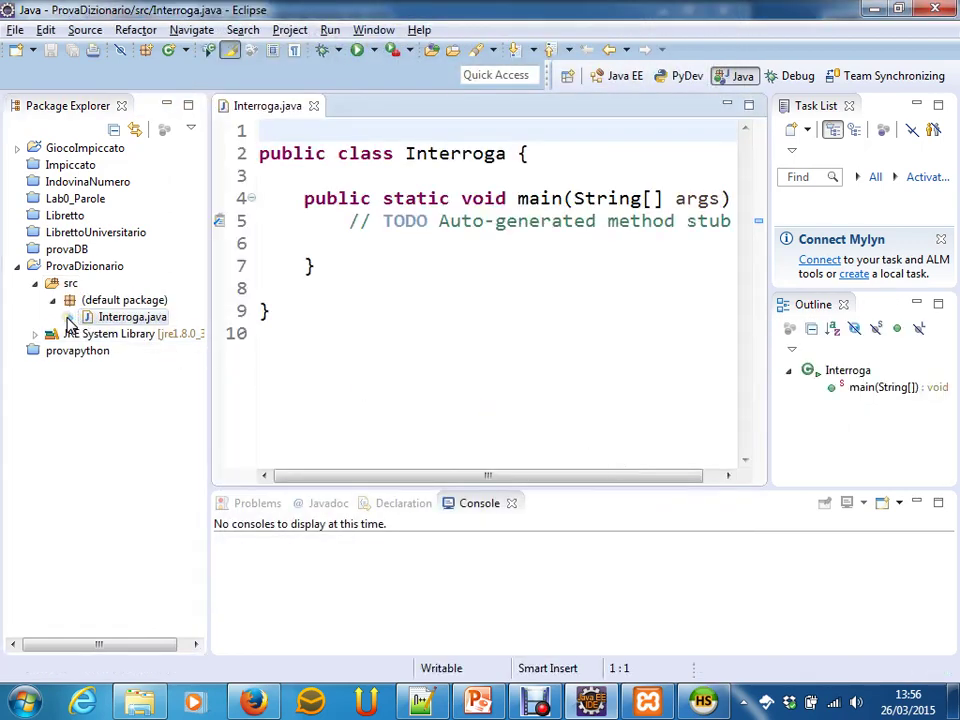
- Maximise the Interroga.java editor and add an empty line below the class declaration
left_click(268, 106)
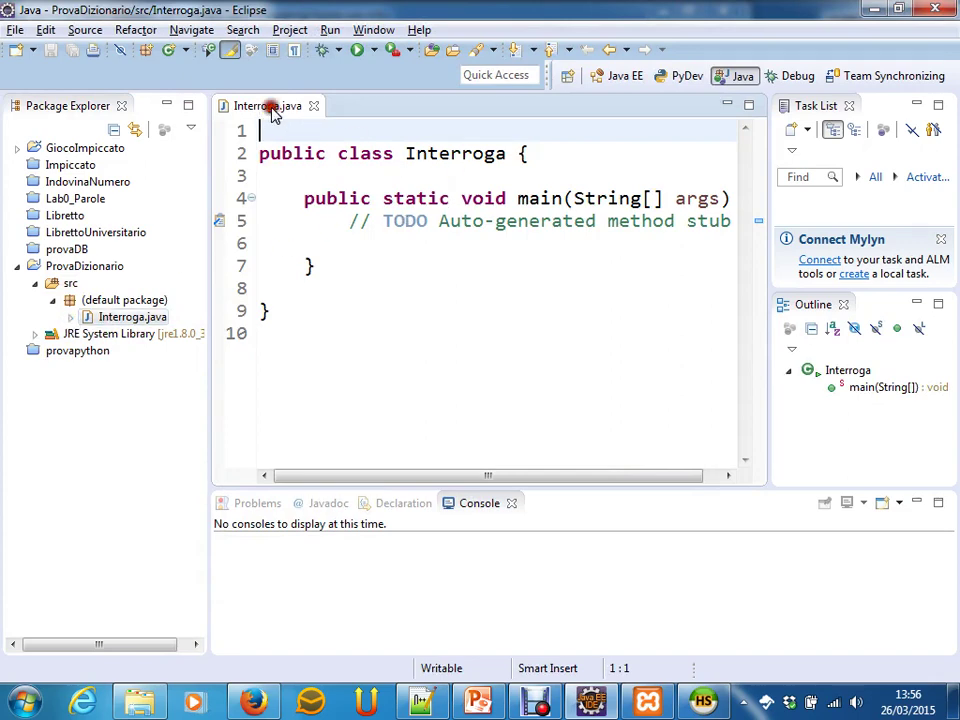
double_click(268, 106)
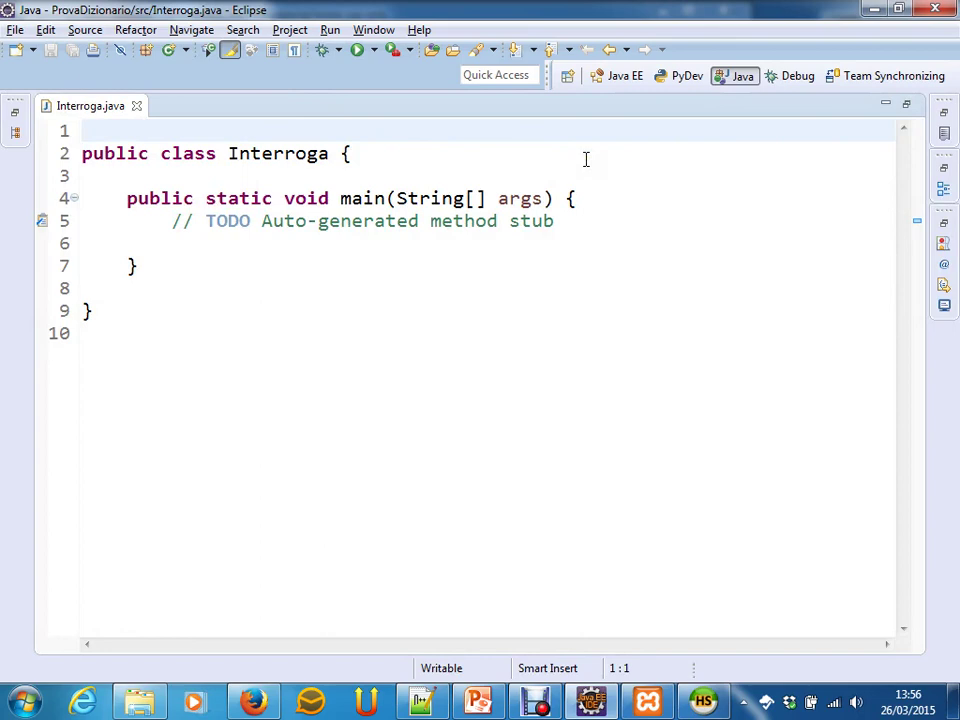
key("Down")
key("End")
key("Return")
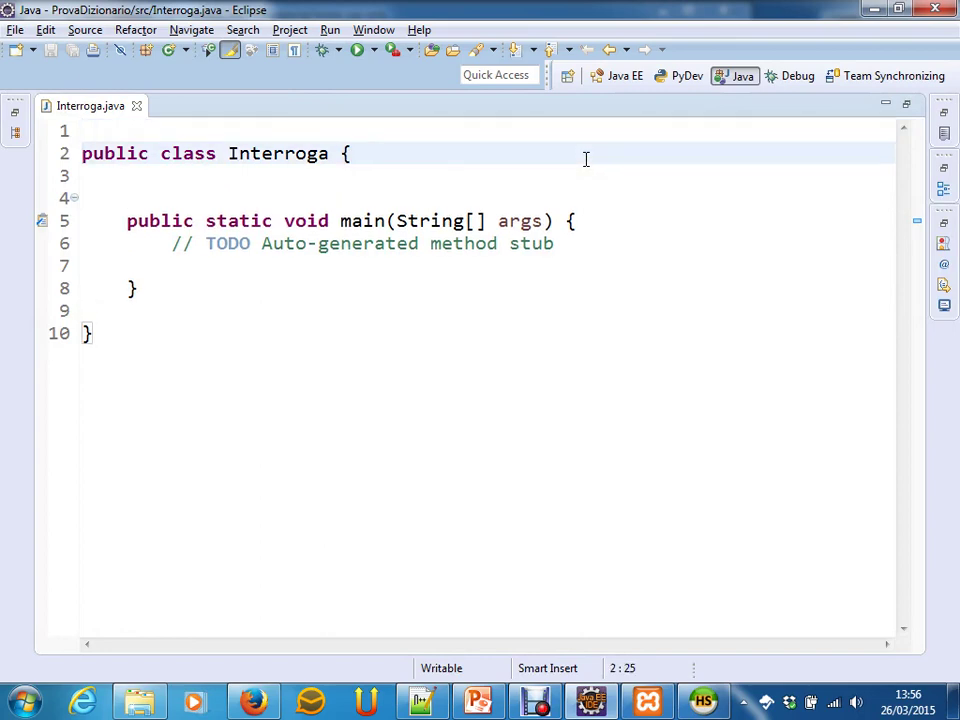